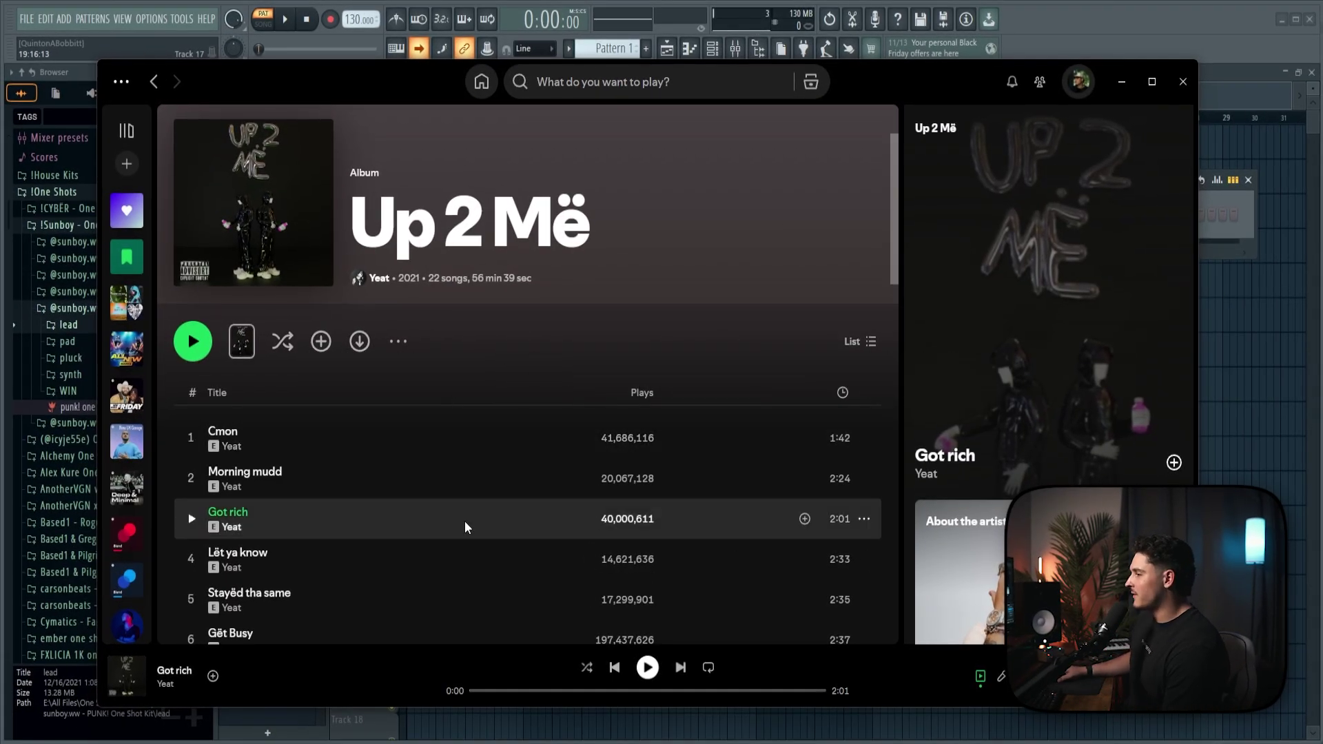
Step: Scroll the Up 2 Më album's track list down to find Got rich
{"action": "scroll", "coordinate": [549, 502], "scroll_direction": "down", "scroll_amount": 3}
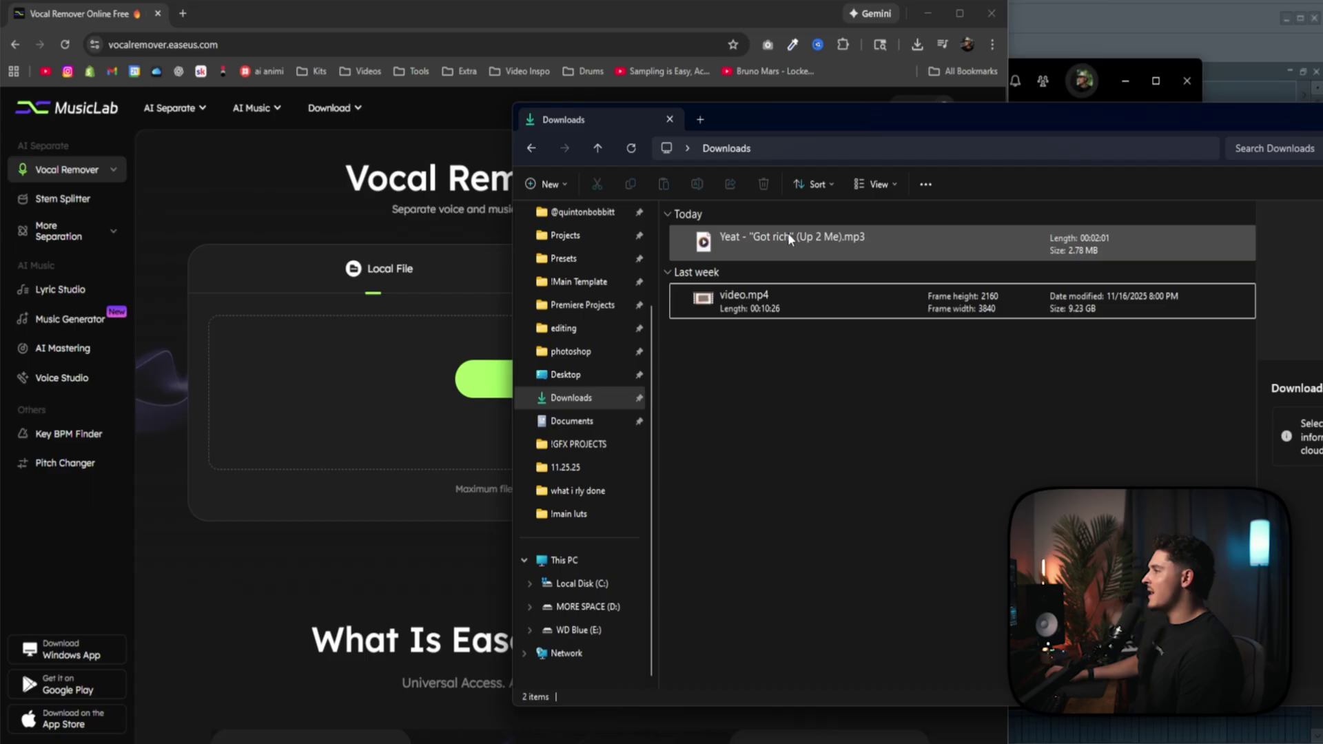
Step: Load the Got rich mp3 from Downloads into EaseUS Vocal Remover for separation
{"action": "left_click_drag", "start_coordinate": [787, 233], "coordinate": [393, 346]}
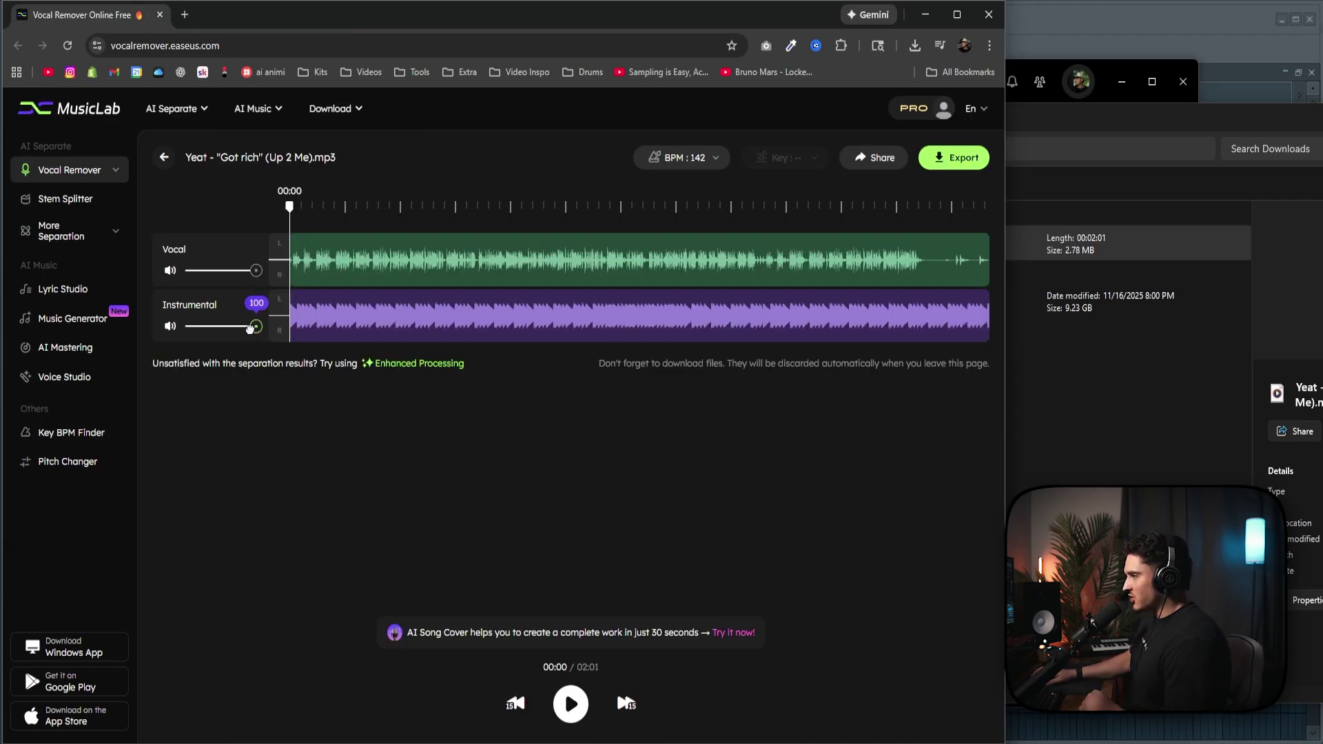
Step: Preview the isolated vocal alone, then the instrumental on its own
{"action": "left_click_drag", "start_coordinate": [235, 328], "coordinate": [184, 328]}
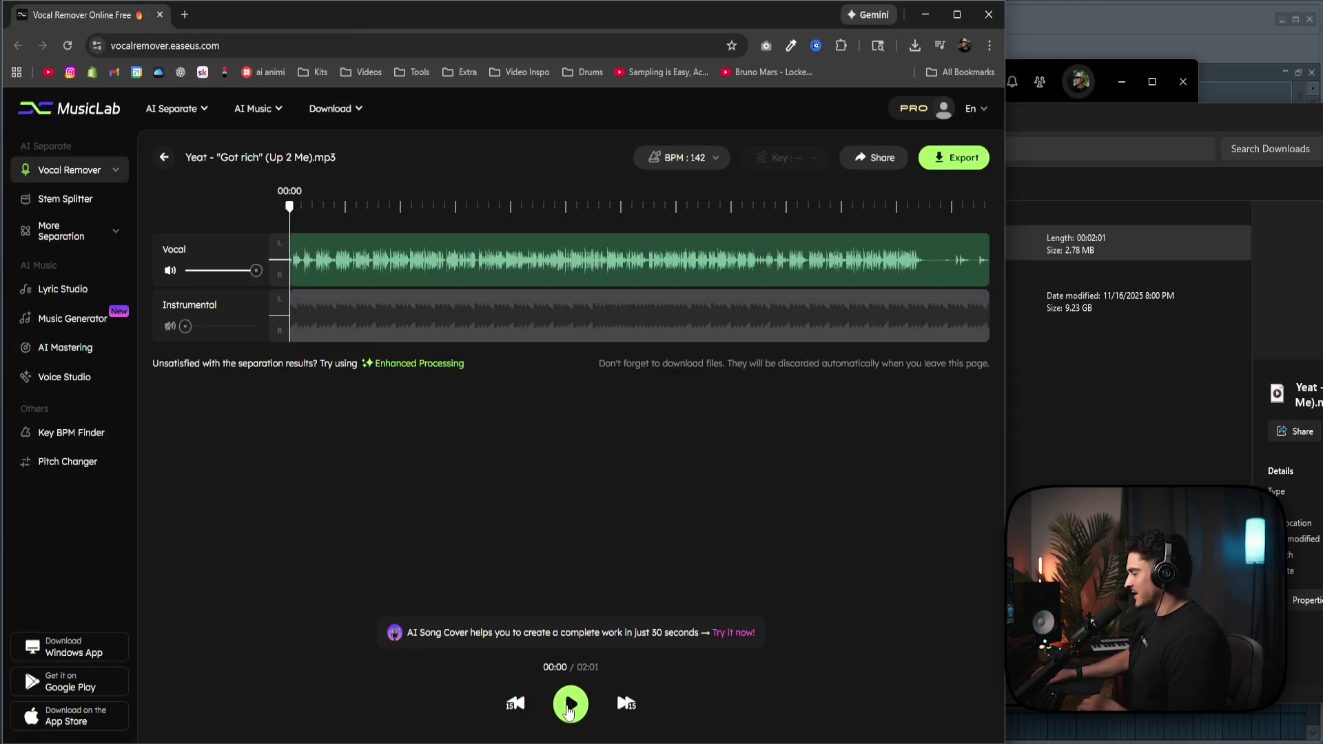
{"action": "left_click", "coordinate": [569, 704]}
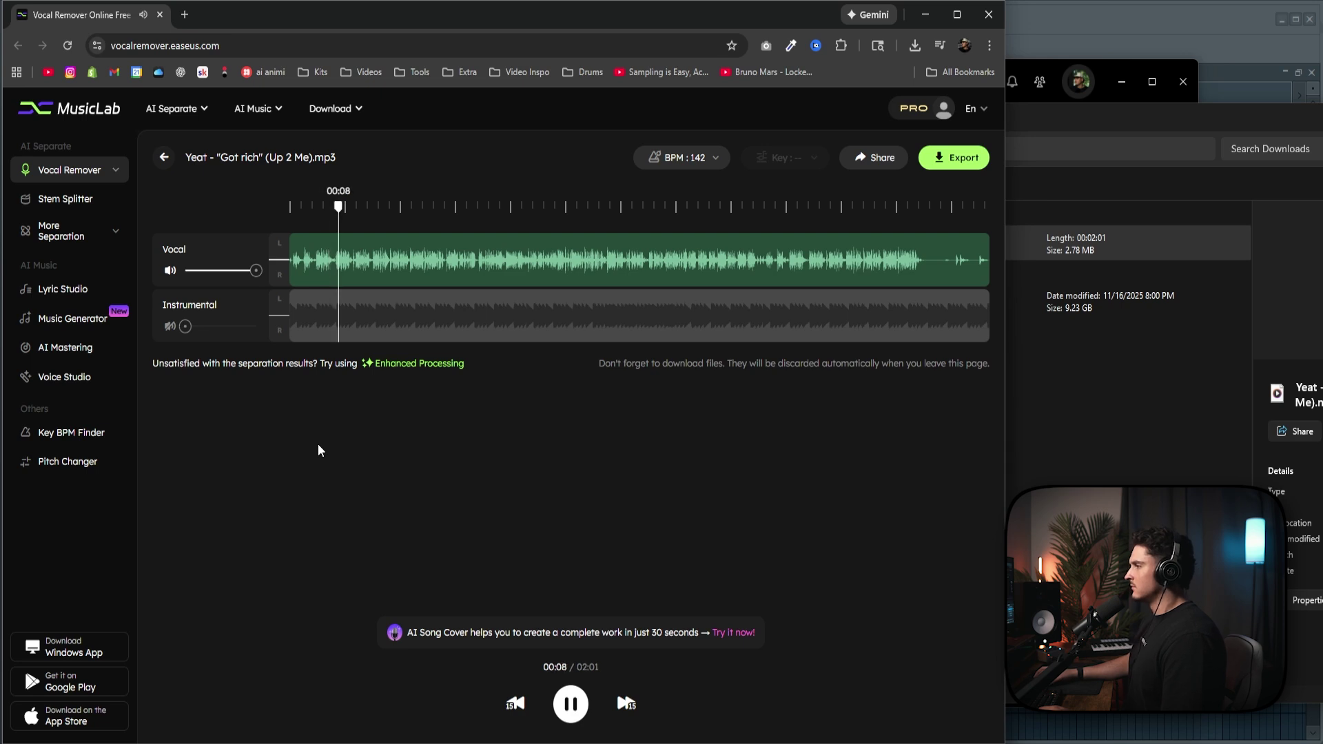
{"action": "left_click", "coordinate": [562, 712]}
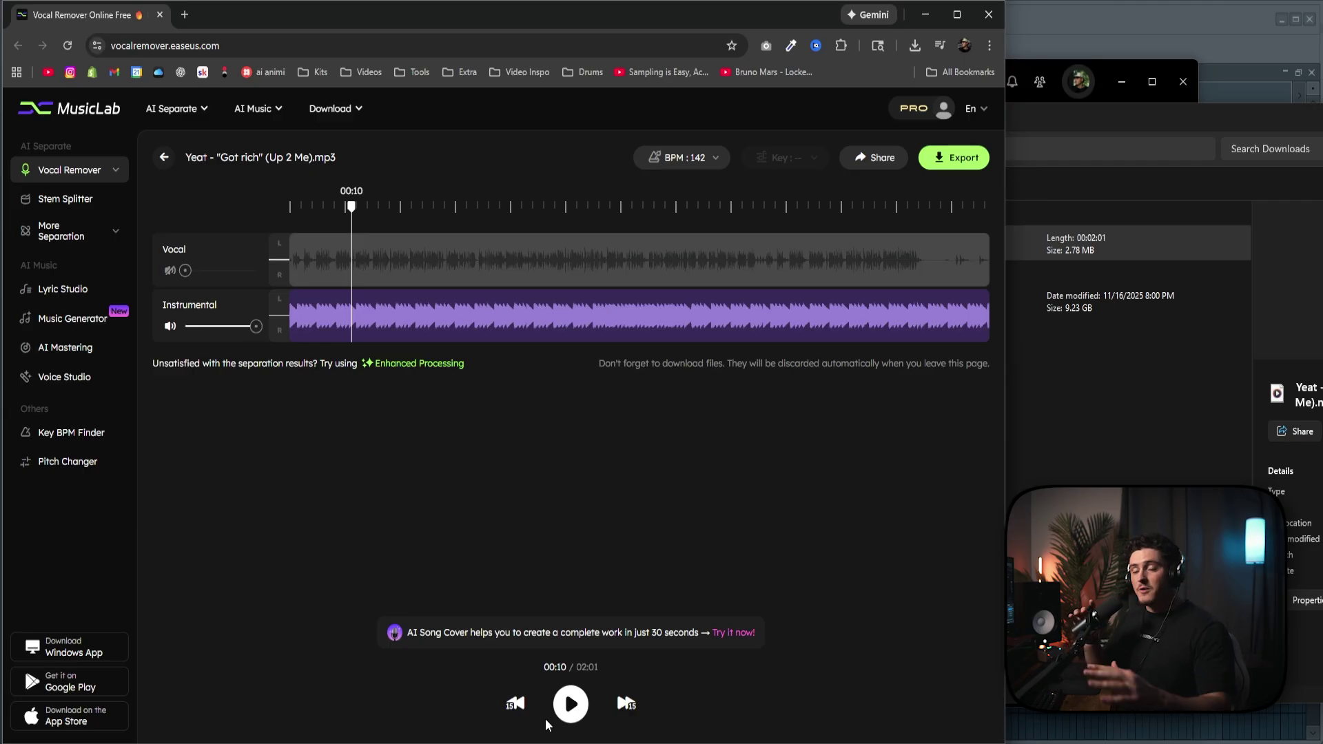
{"action": "left_click", "coordinate": [562, 709]}
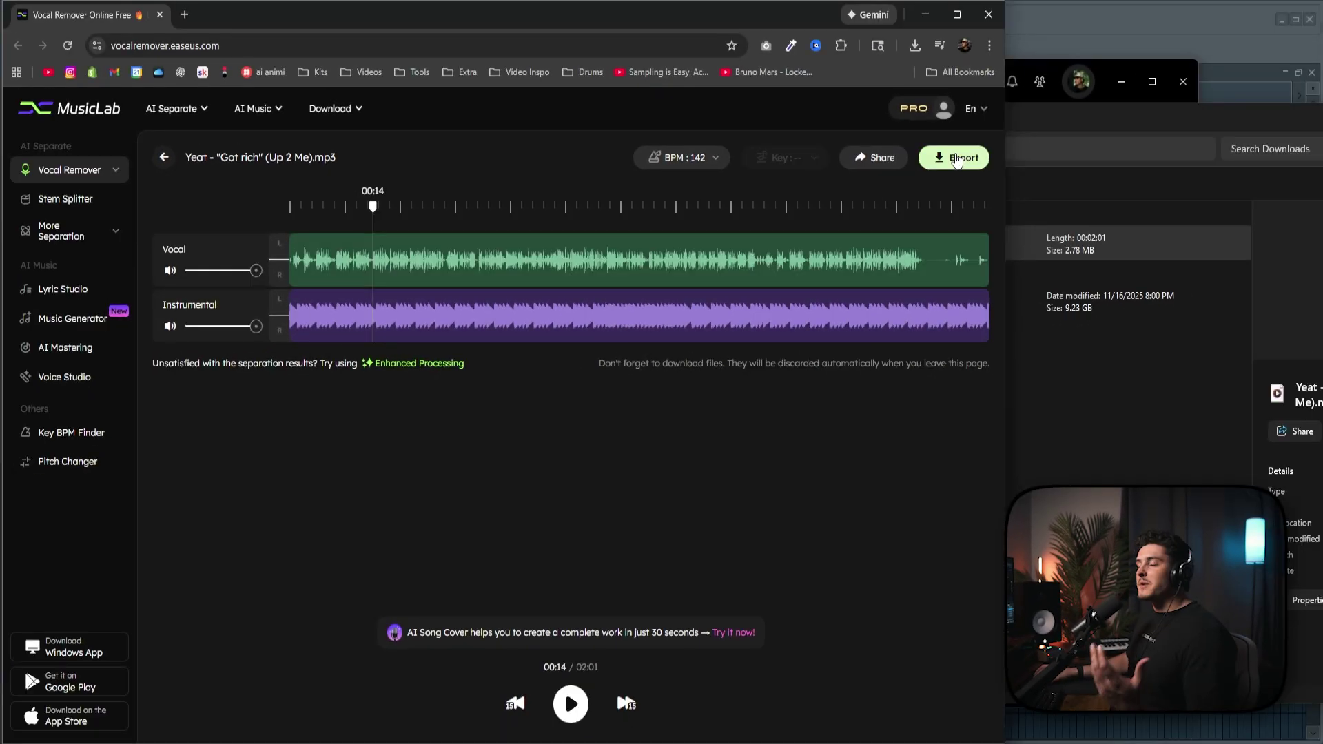
Step: Export the vocal stem and the instrumental stem as MP3 files
{"action": "left_click", "coordinate": [988, 136]}
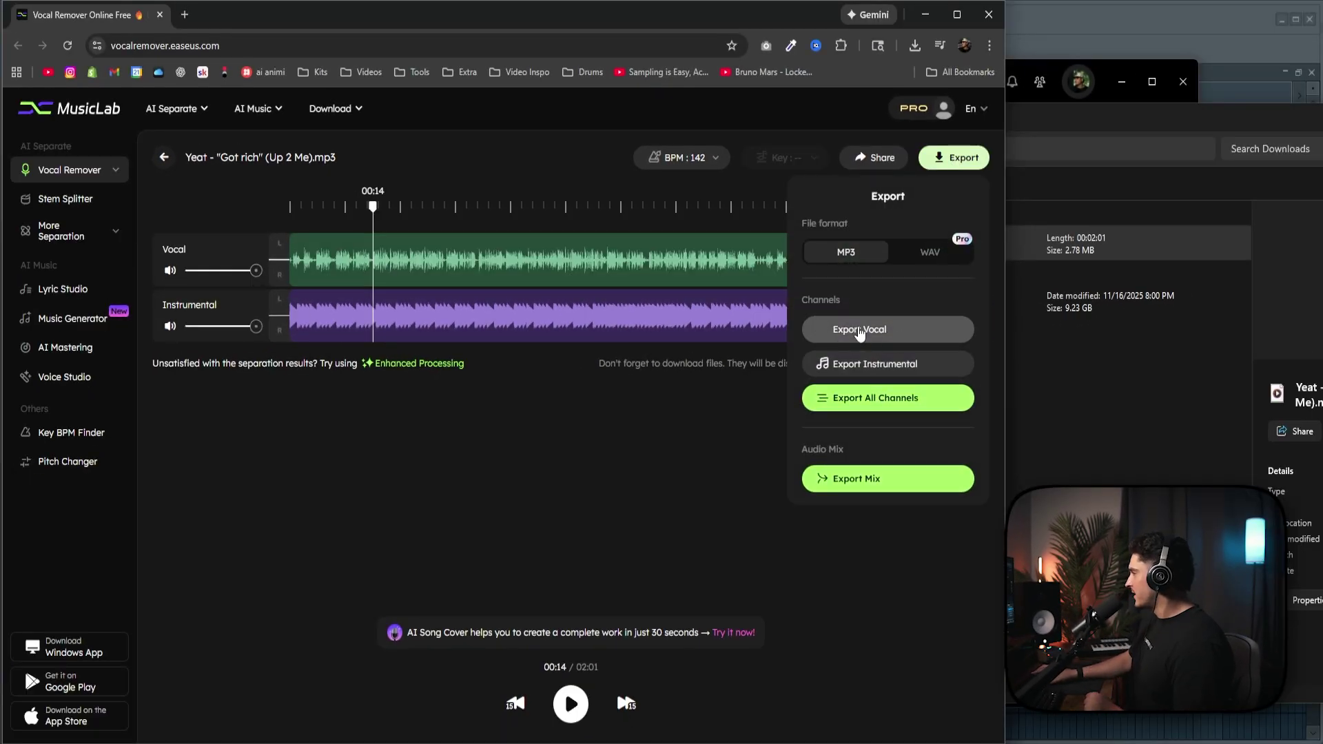
{"action": "left_click", "coordinate": [858, 332]}
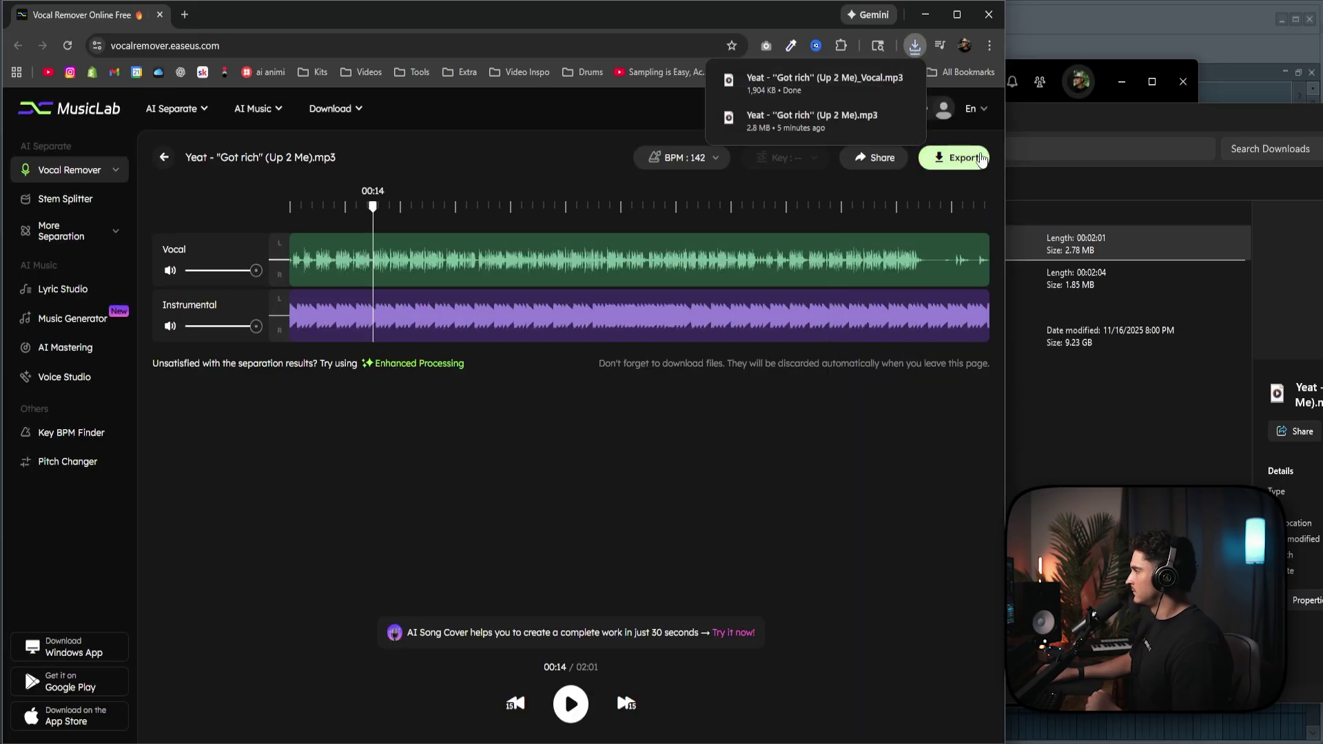
{"action": "left_click", "coordinate": [951, 157]}
{"action": "left_click", "coordinate": [865, 372]}
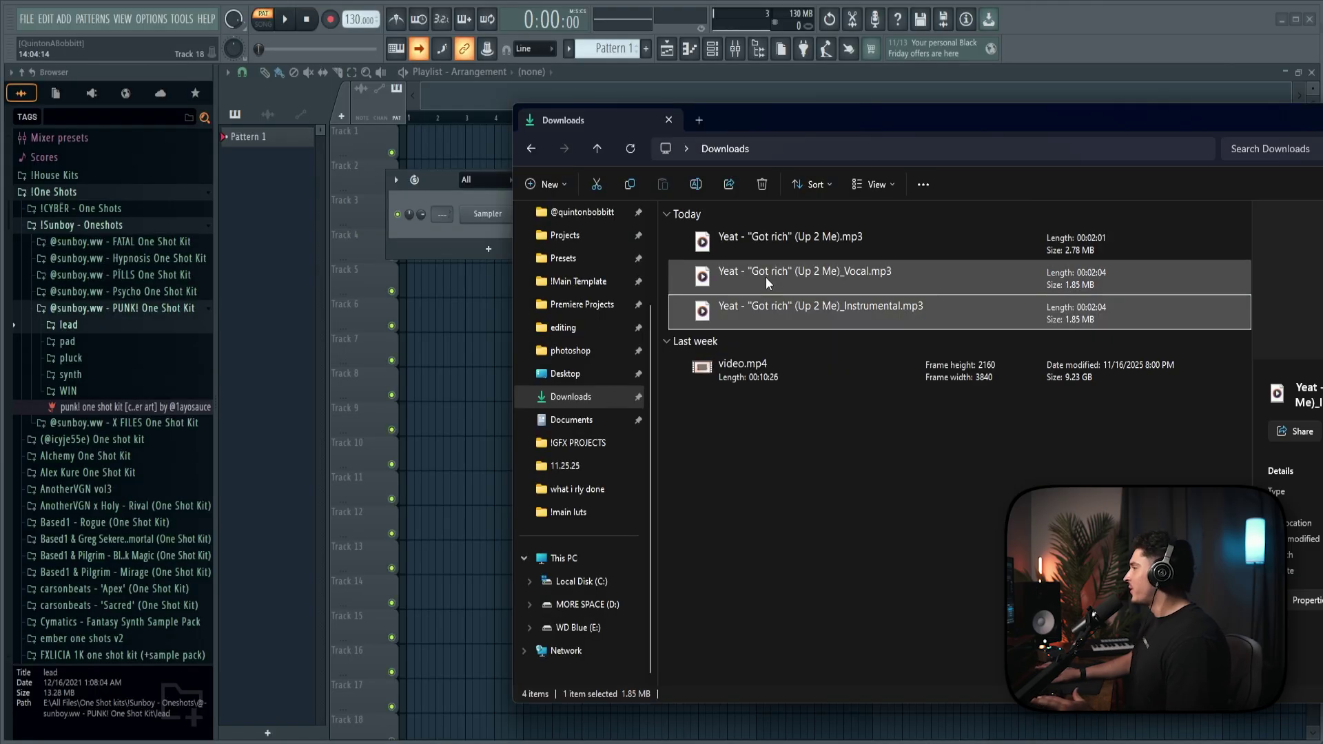
Step: Add both Got rich mp3 stems to the playlist as audio clips, then mute and unmute the instrumental
{"action": "left_click", "coordinate": [767, 277], "text": "ctrl"}
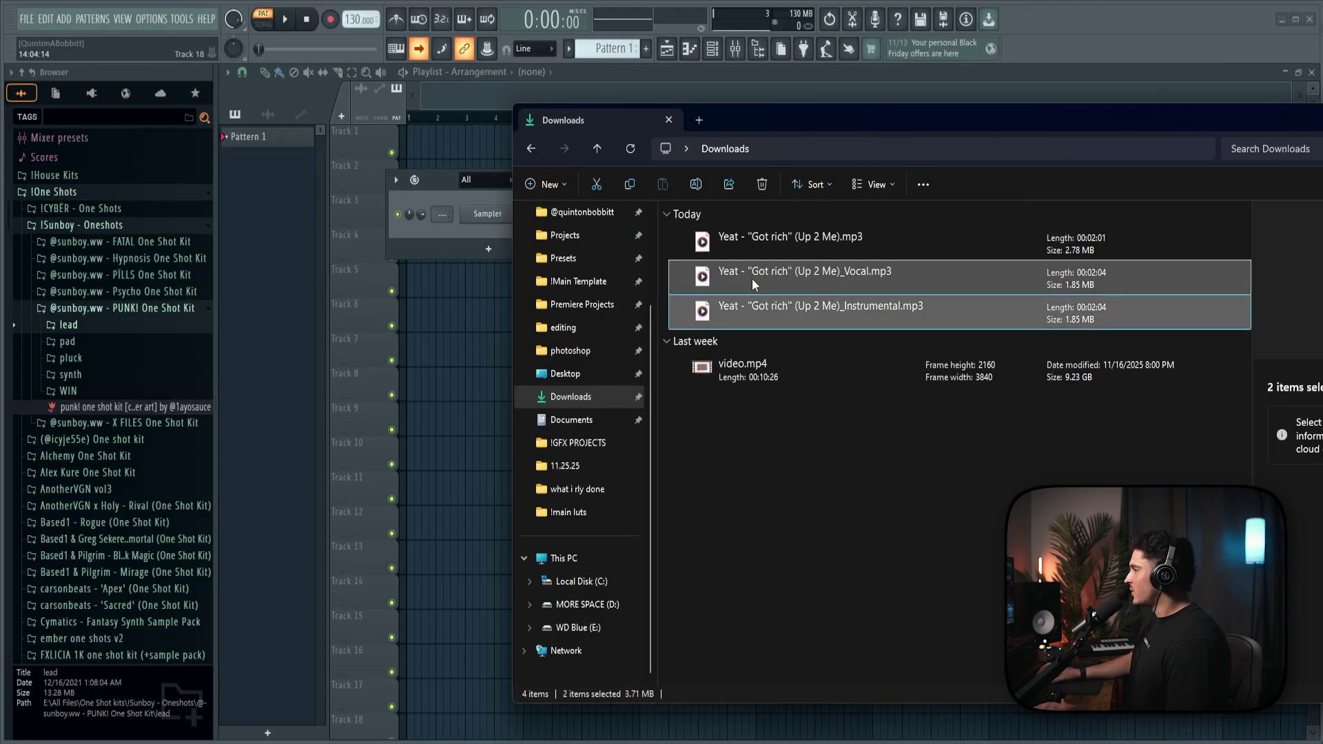
{"action": "left_click_drag", "start_coordinate": [362, 134], "coordinate": [362, 135]}
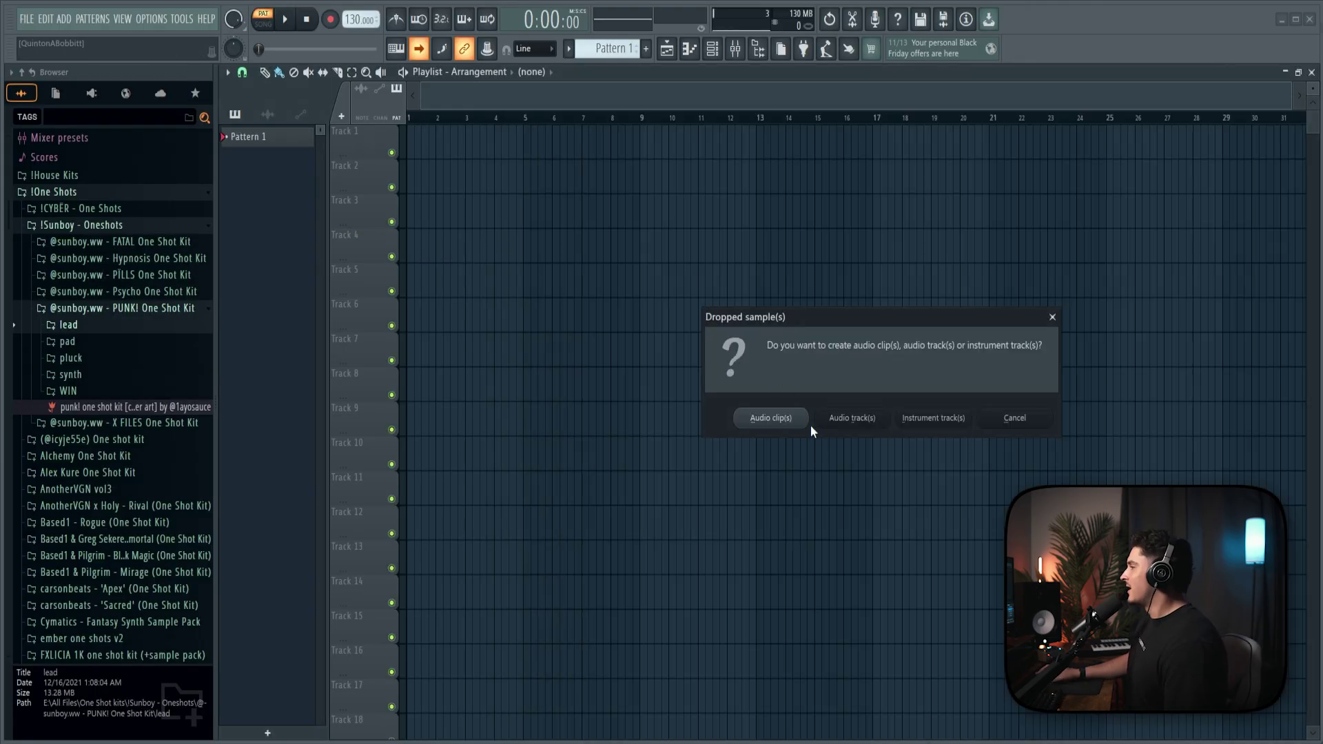
{"action": "left_click", "coordinate": [783, 422]}
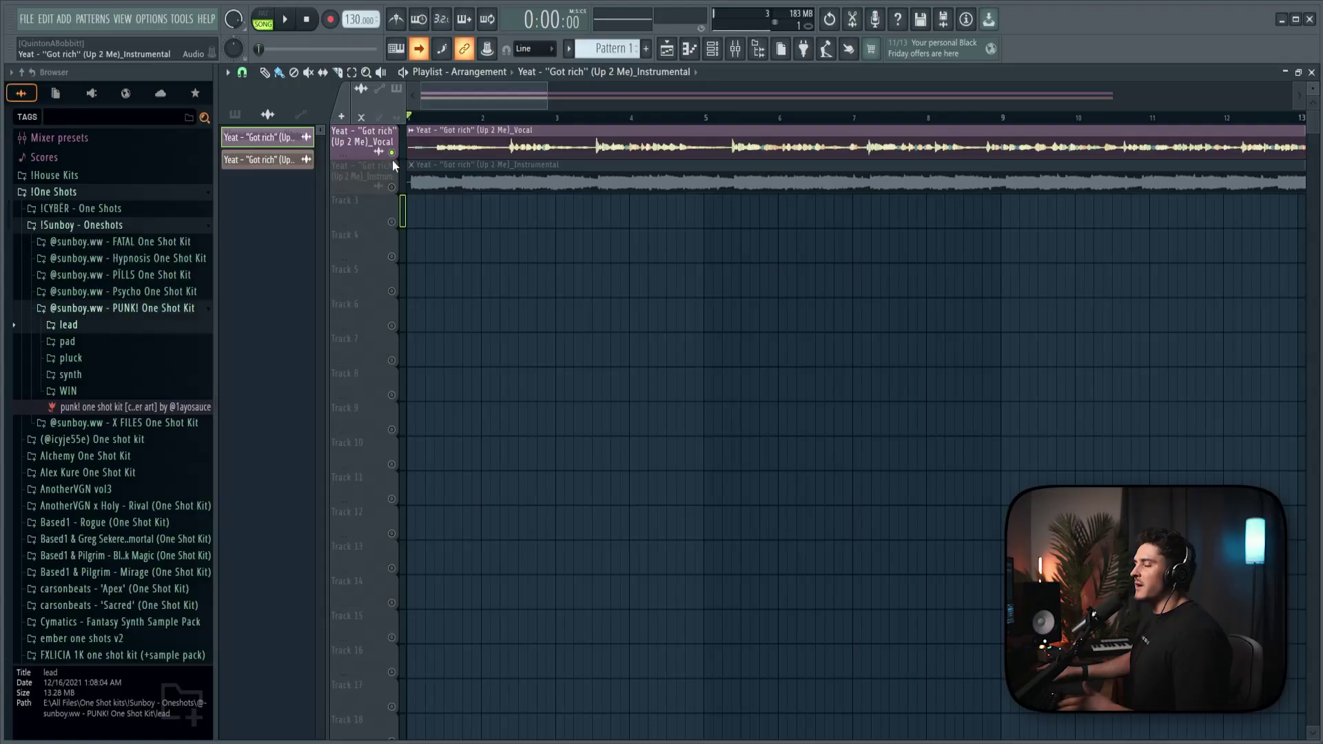
{"action": "left_click", "coordinate": [225, 241]}
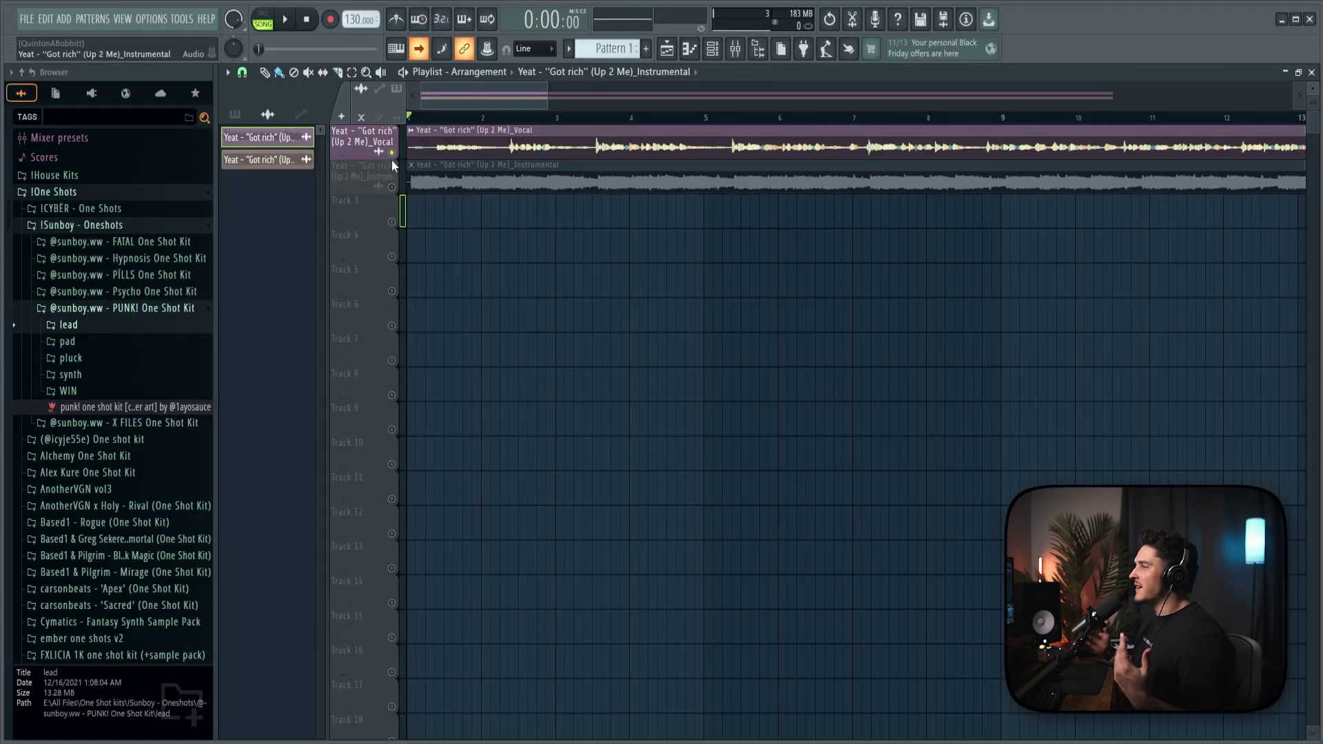
{"action": "left_click", "coordinate": [391, 187]}
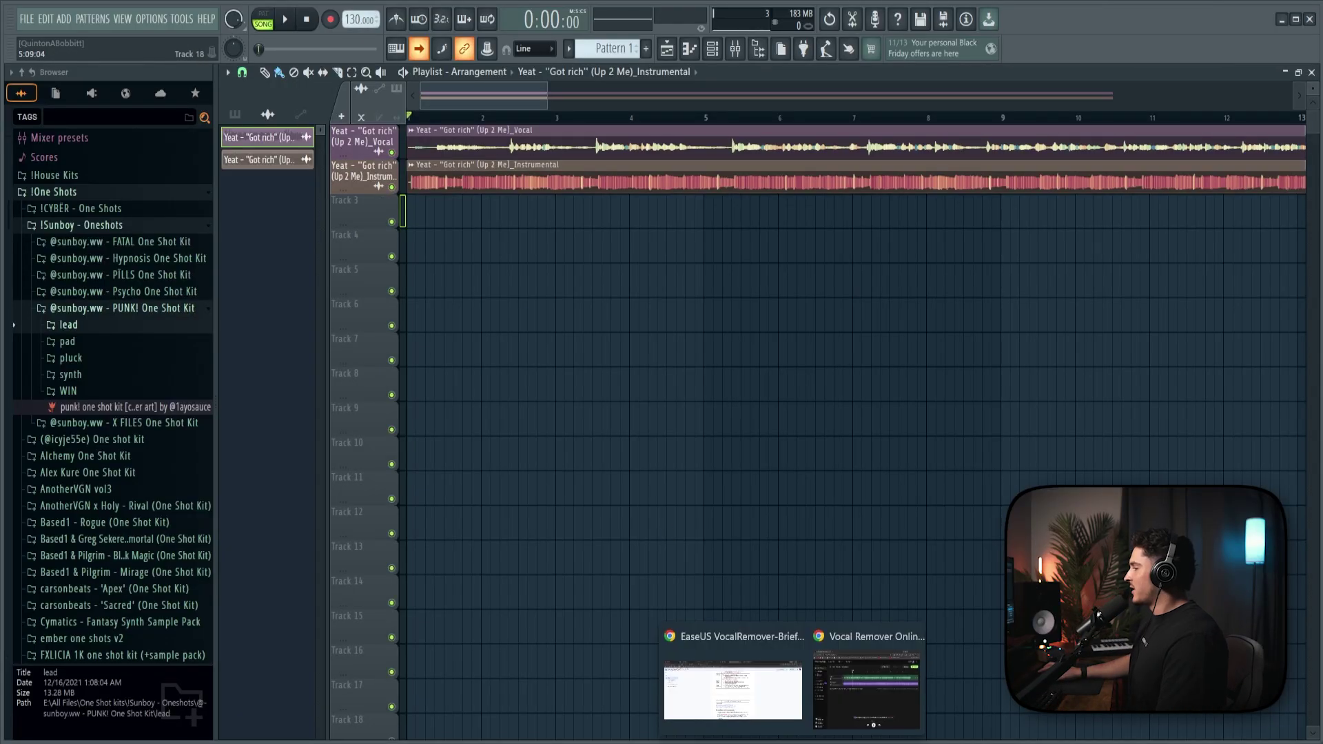
Step: Load the original Got rich mp3 into EaseUS Key BPM Finder for analysis
{"action": "left_click", "coordinate": [870, 689]}
{"action": "left_click", "coordinate": [43, 439]}
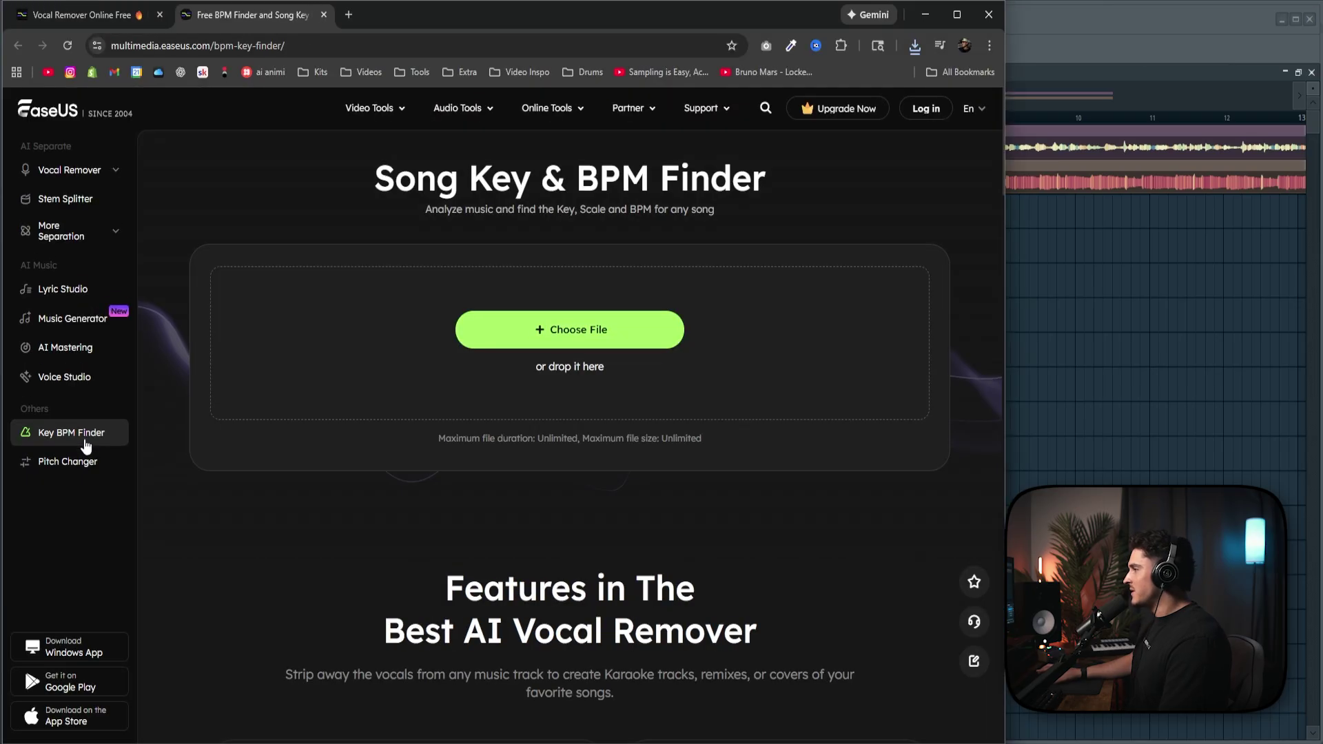
{"action": "key", "text": "alt+Tab"}
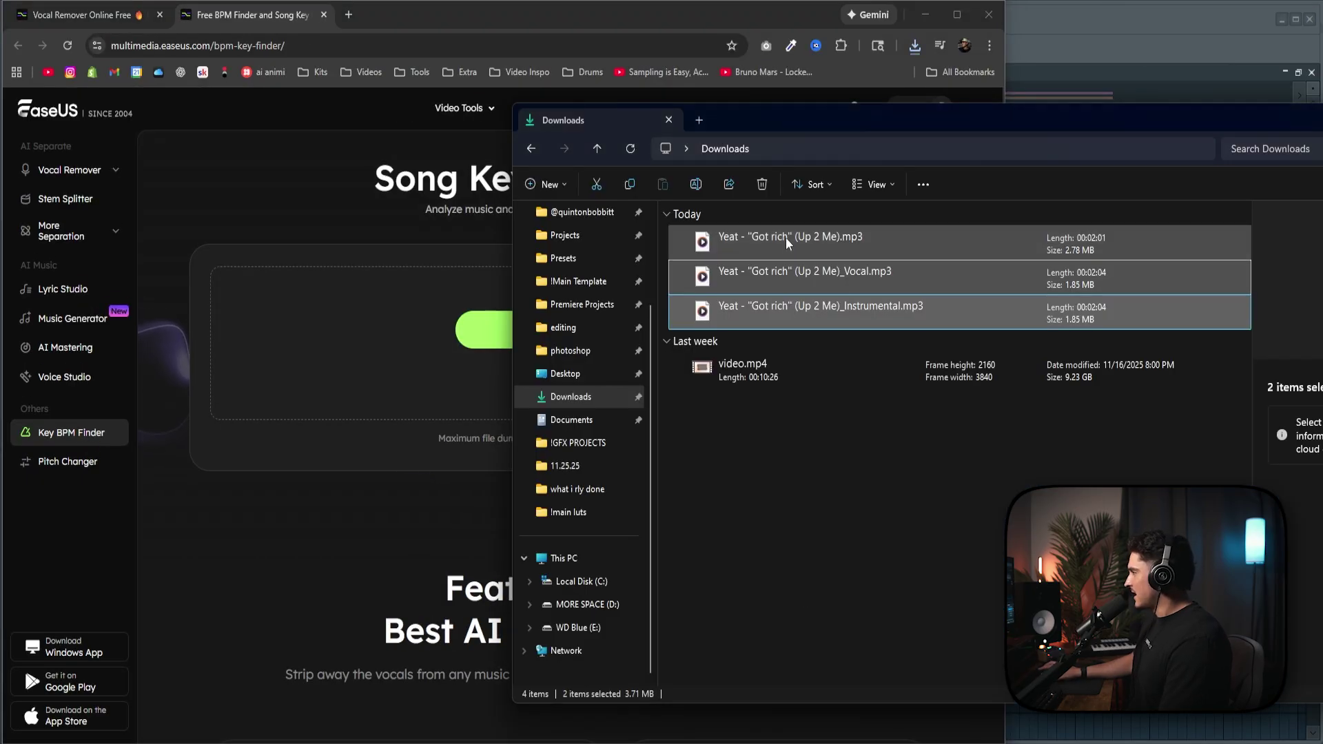
{"action": "left_click_drag", "start_coordinate": [785, 237], "coordinate": [401, 334]}
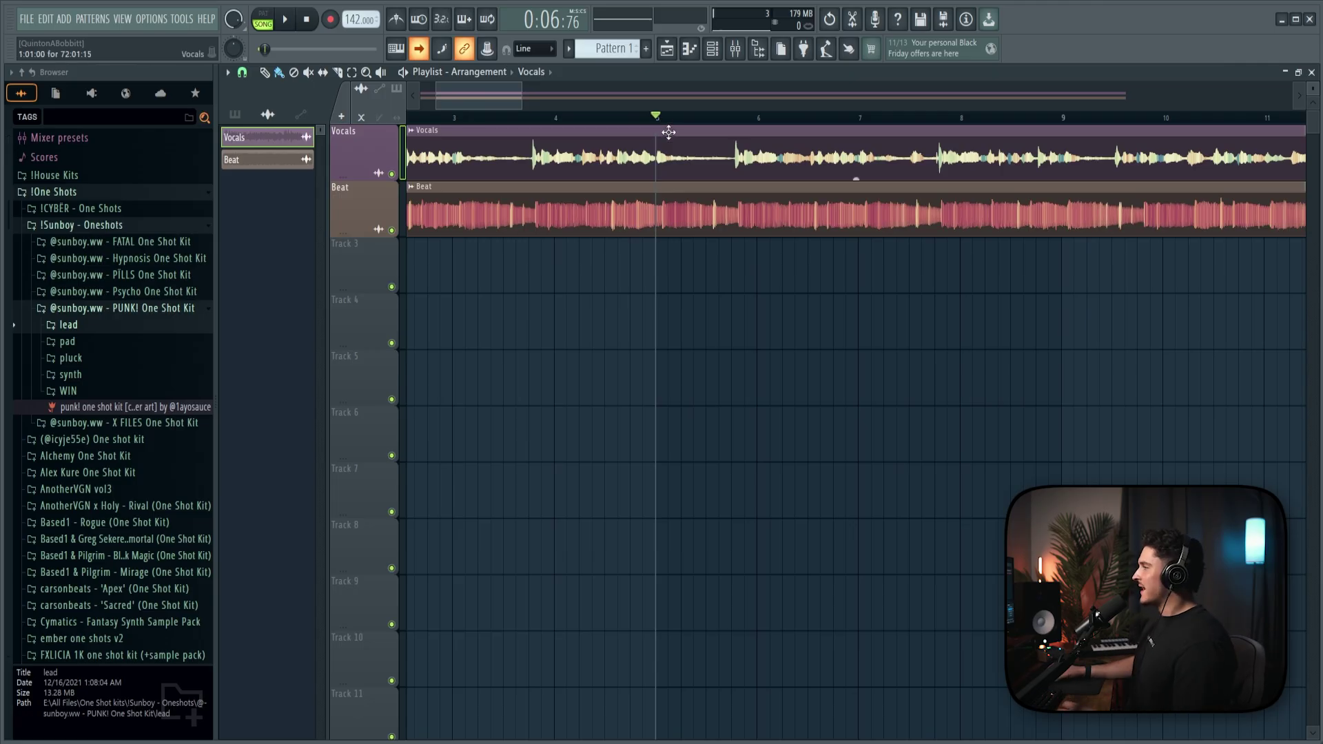
Step: Slip the audio of both Vocals and Beat clips earlier onto the grid, then play to check
{"action": "left_click_drag", "start_coordinate": [587, 268], "coordinate": [668, 121]}
{"action": "scroll", "coordinate": [668, 127], "scroll_direction": "up", "scroll_amount": 6}
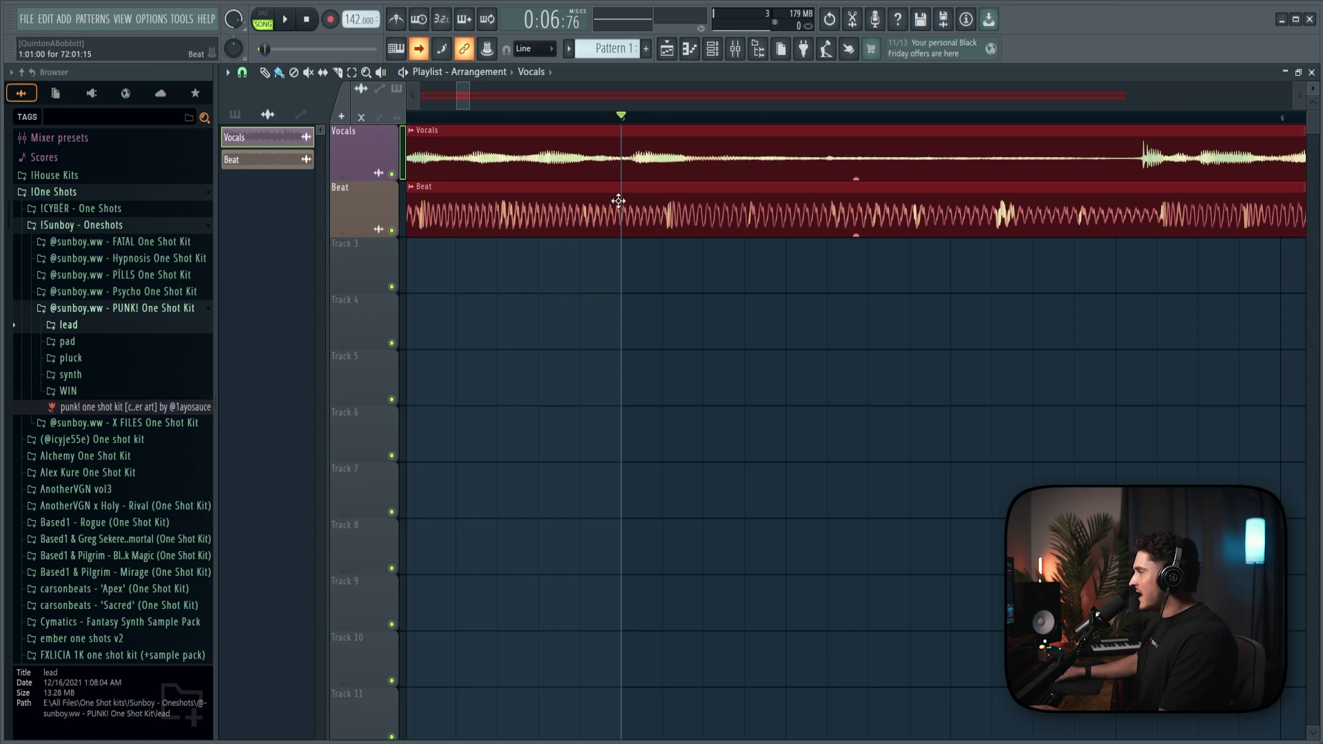
{"action": "left_click_drag", "start_coordinate": [609, 325], "coordinate": [667, 135]}
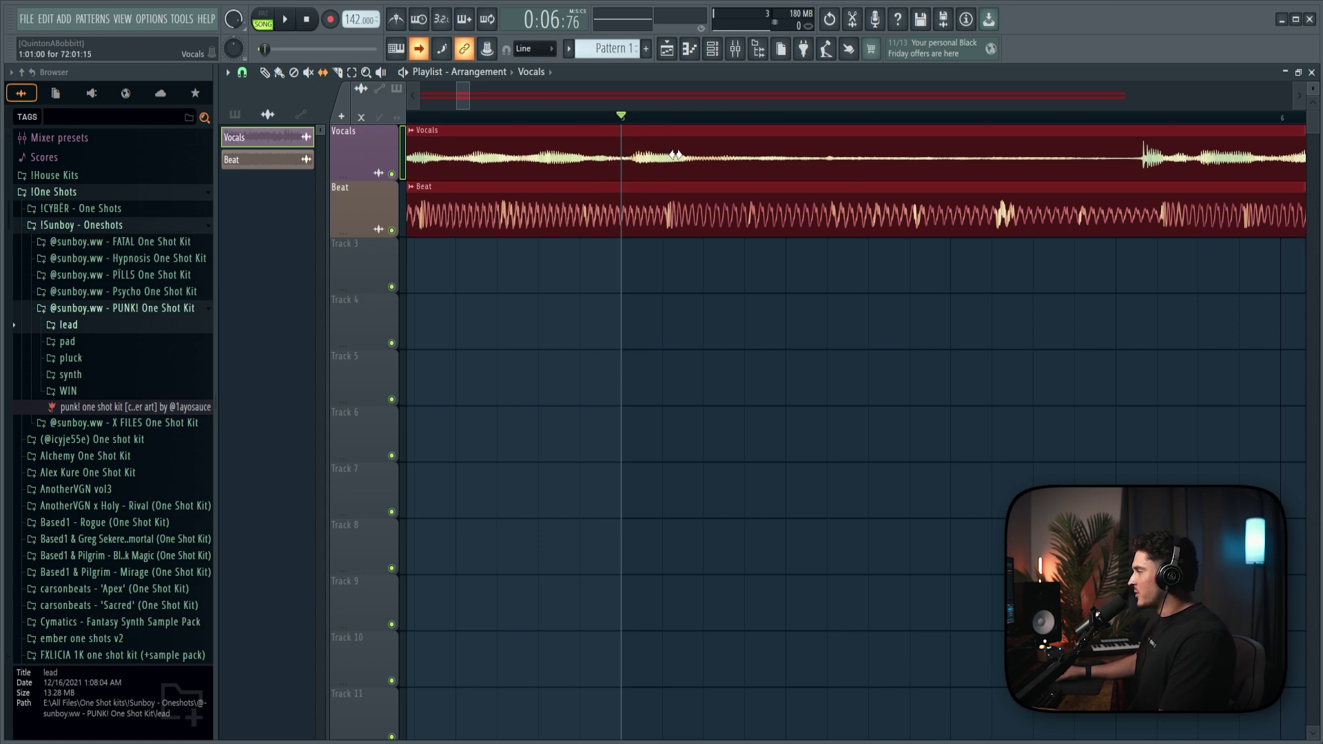
{"action": "left_click_drag", "start_coordinate": [692, 154], "coordinate": [648, 159]}
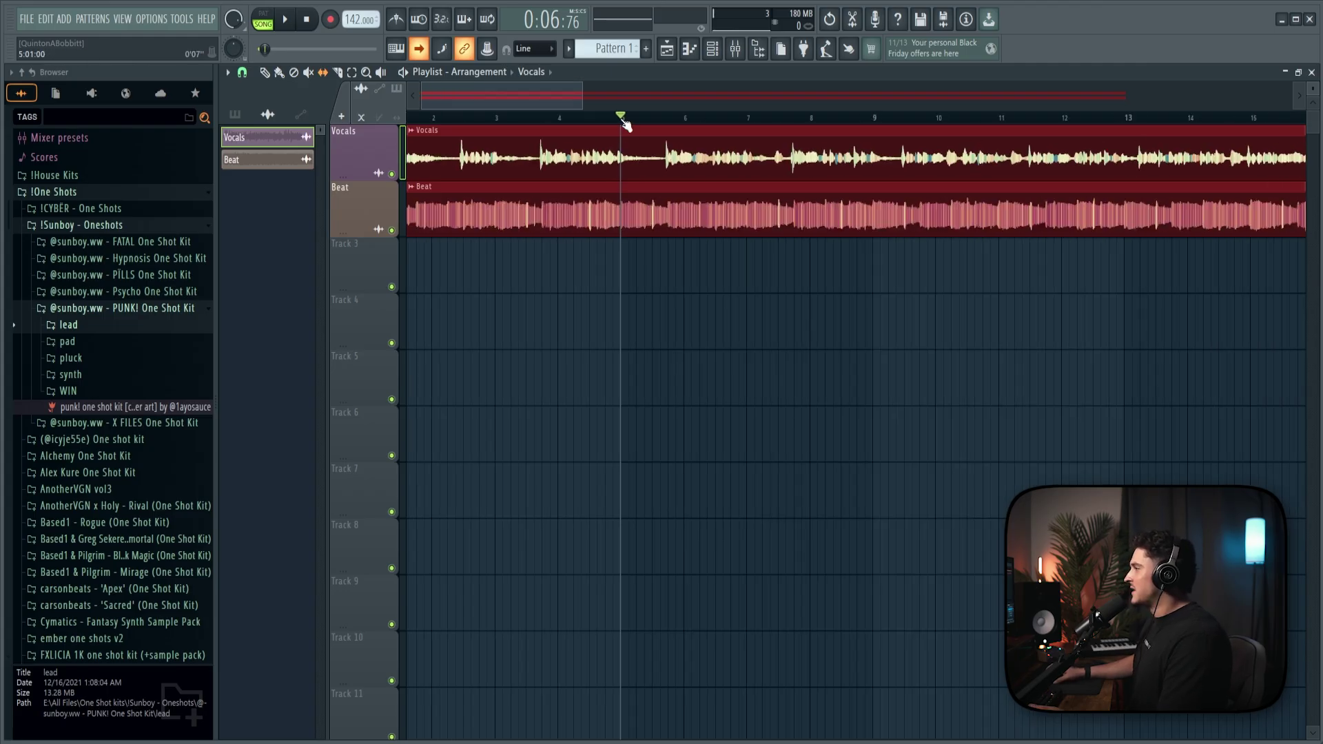
{"action": "scroll", "coordinate": [625, 123], "scroll_direction": "down", "scroll_amount": 5}
{"action": "key", "text": "space"}
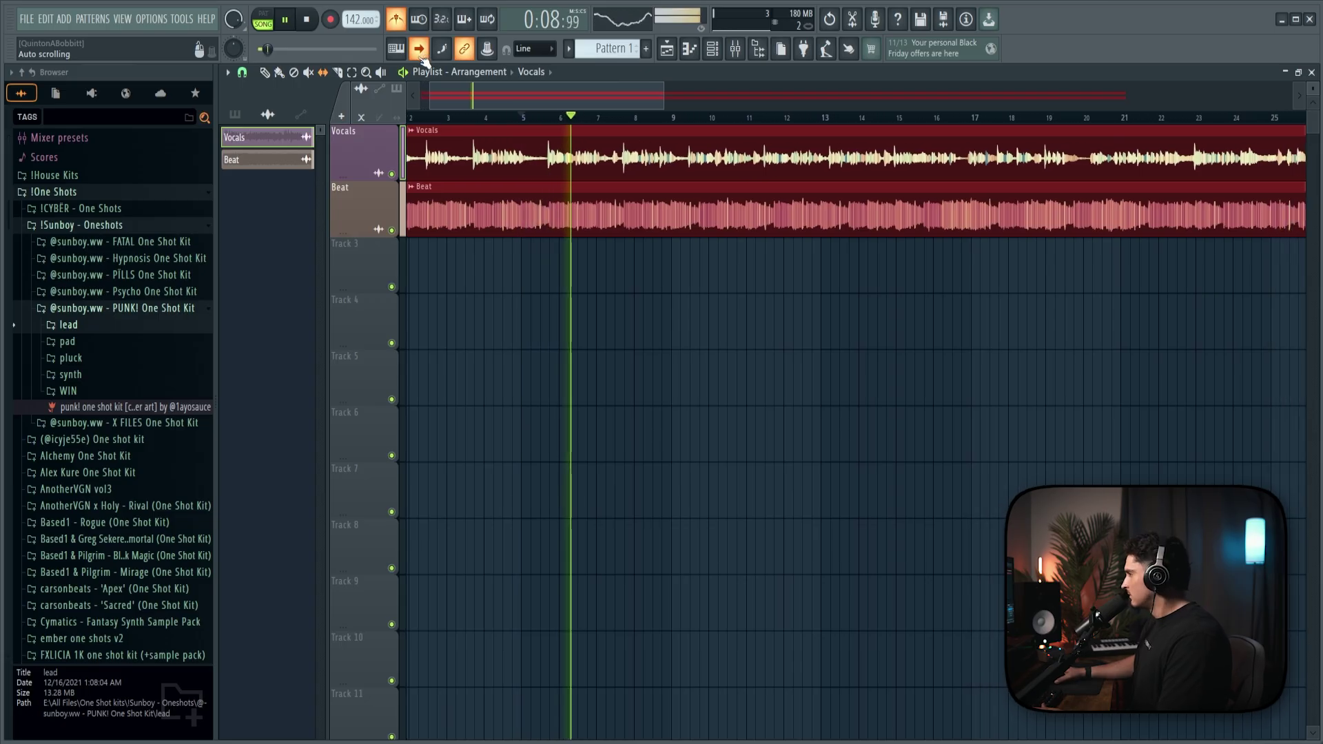
Step: Turn empty Track 3 into a green audio track named 'Vocal Preset'
{"action": "key", "text": "space"}
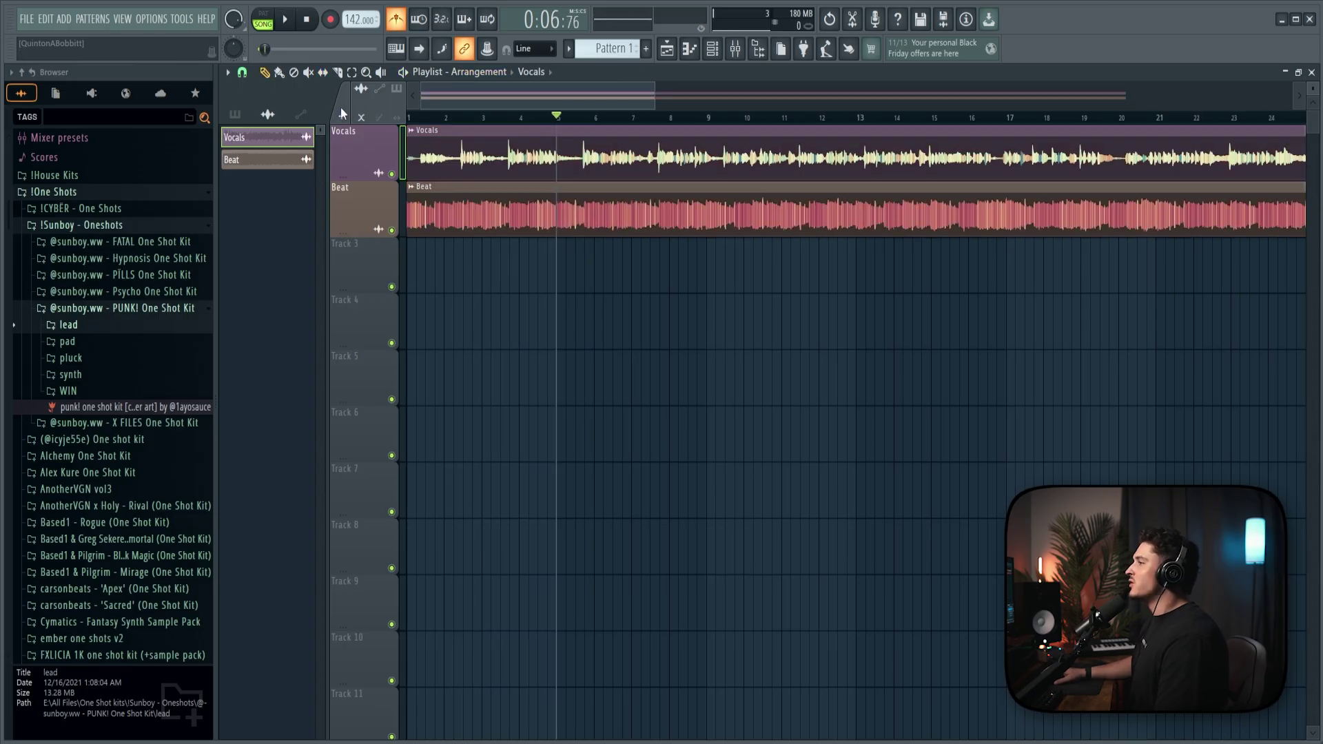
{"action": "left_click", "coordinate": [341, 117]}
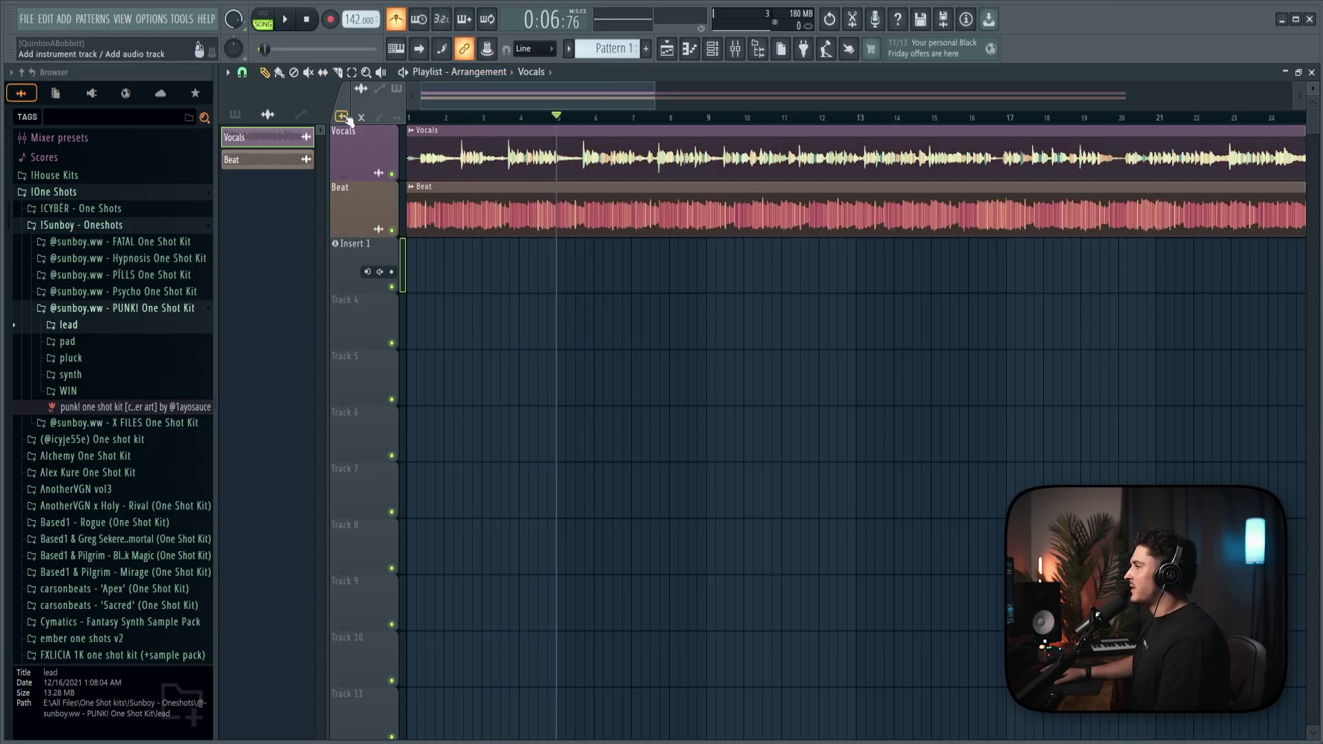
{"action": "double_click", "coordinate": [363, 249]}
{"action": "type", "text": "Vocal Preset"}
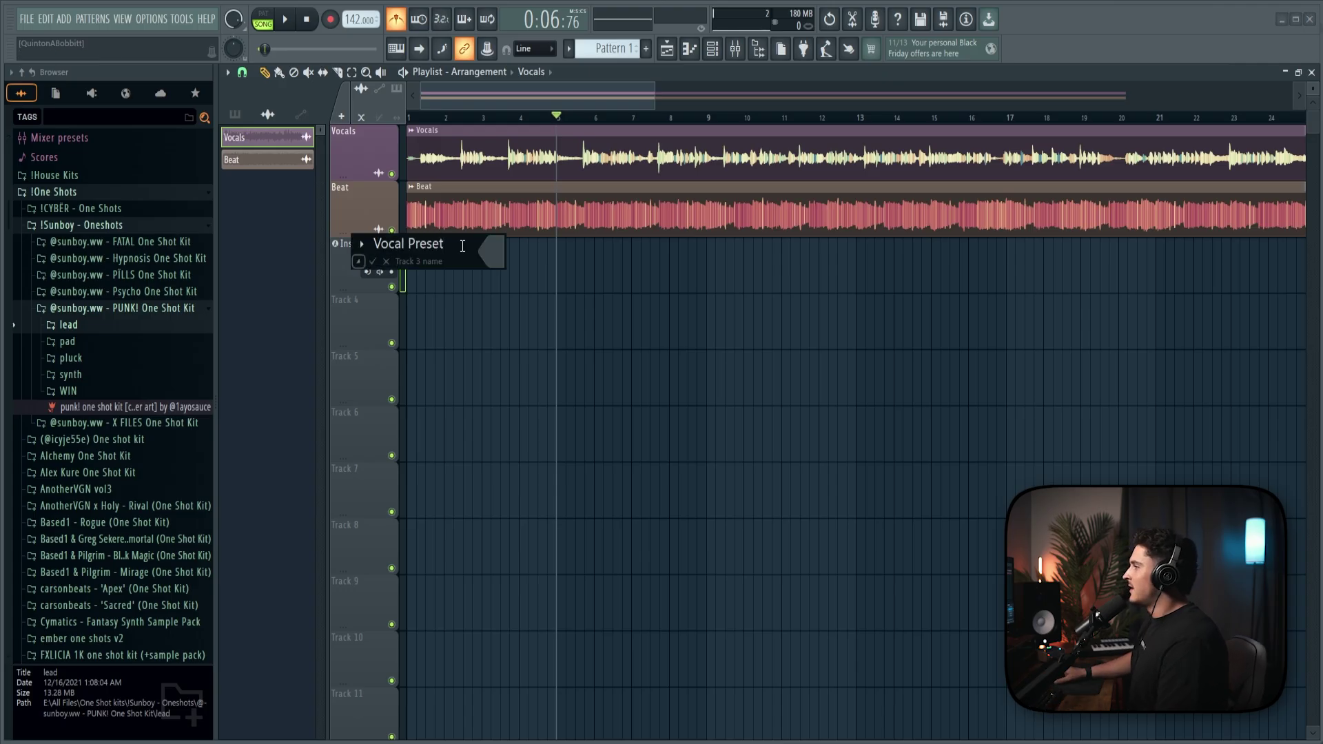
{"action": "left_click", "coordinate": [489, 250]}
{"action": "left_click", "coordinate": [676, 426]}
{"action": "left_click", "coordinate": [719, 602]}
{"action": "left_click", "coordinate": [372, 262]}
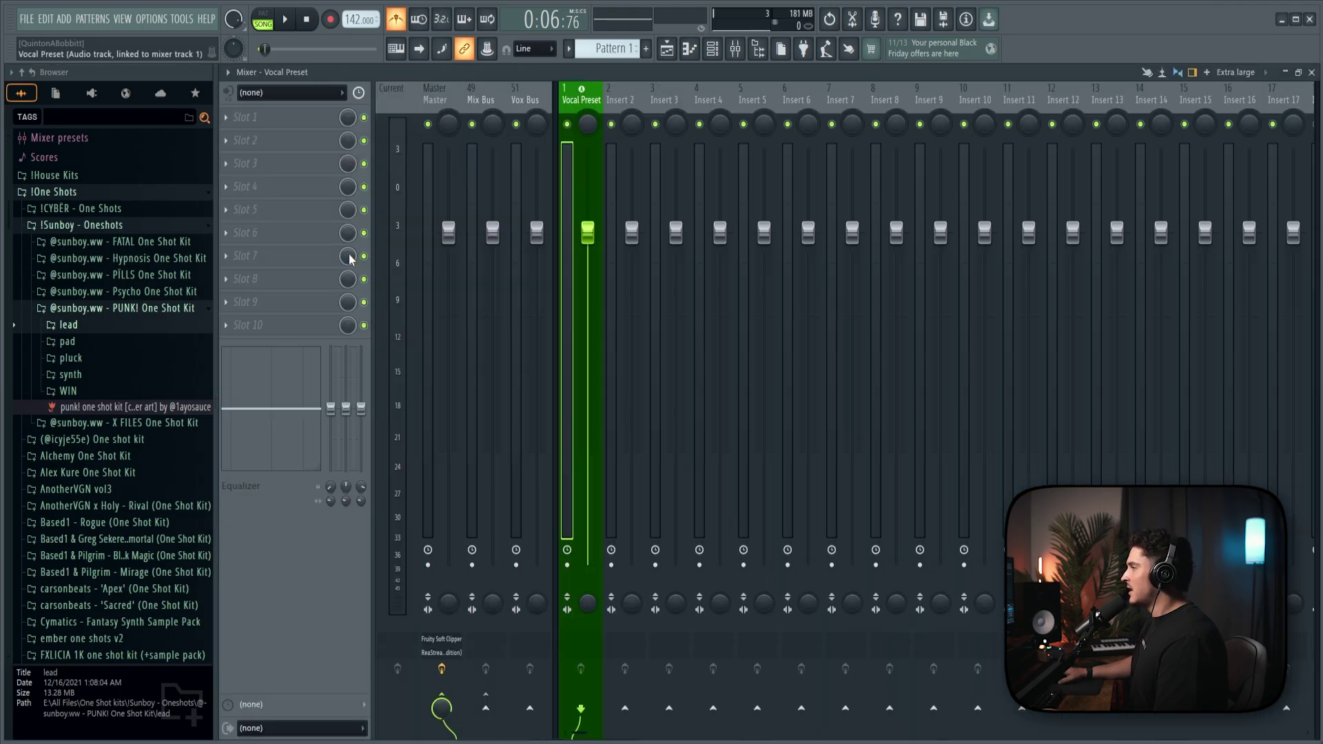
Step: Assign Vocal Preset a mixer insert, audition the arrangement, then show the mixer again
{"action": "left_click", "coordinate": [348, 254]}
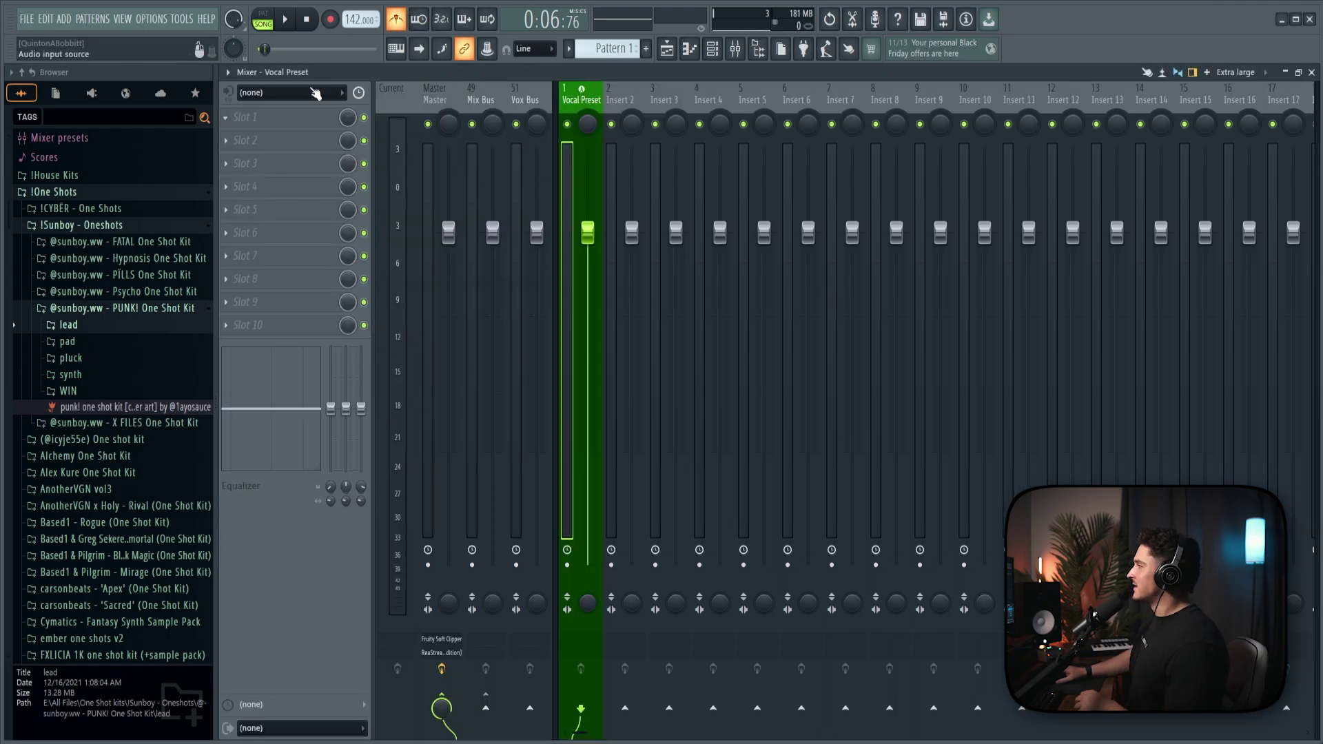
{"action": "key", "text": "F5"}
{"action": "key", "text": "space"}
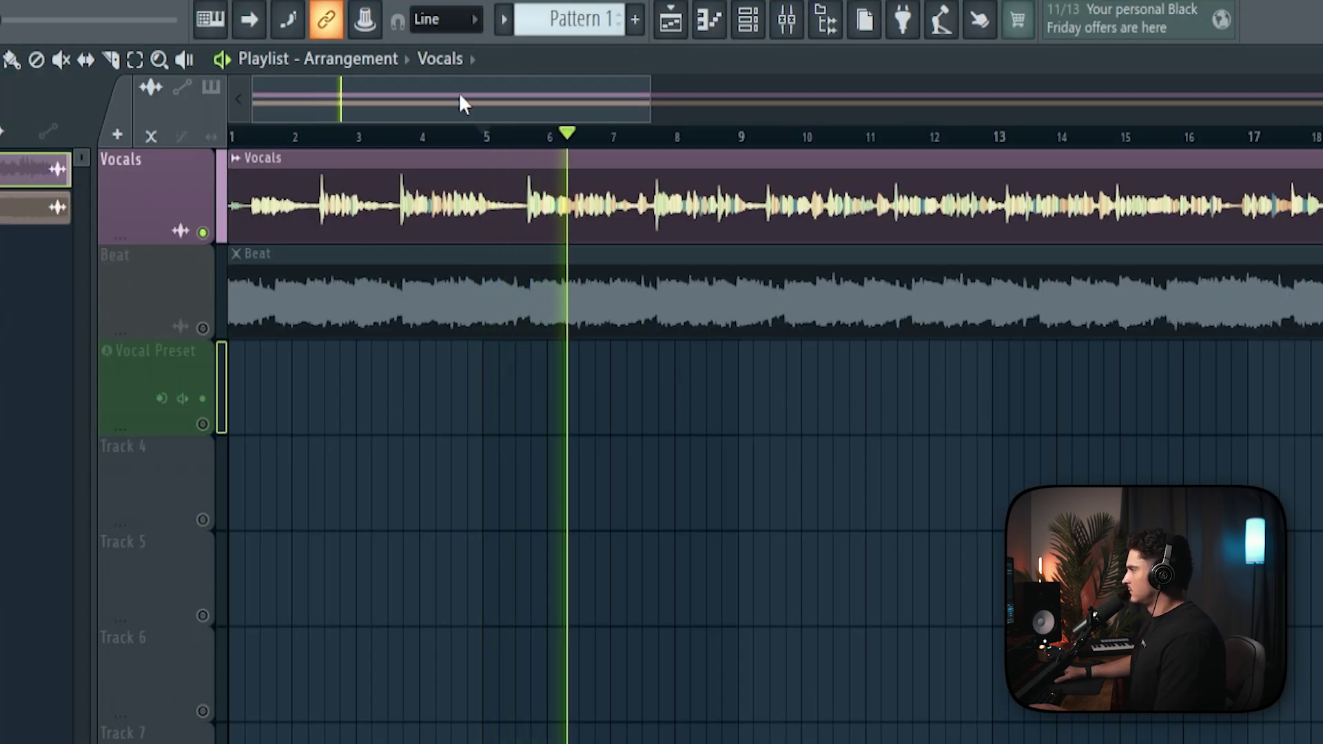
{"action": "key", "text": "space"}
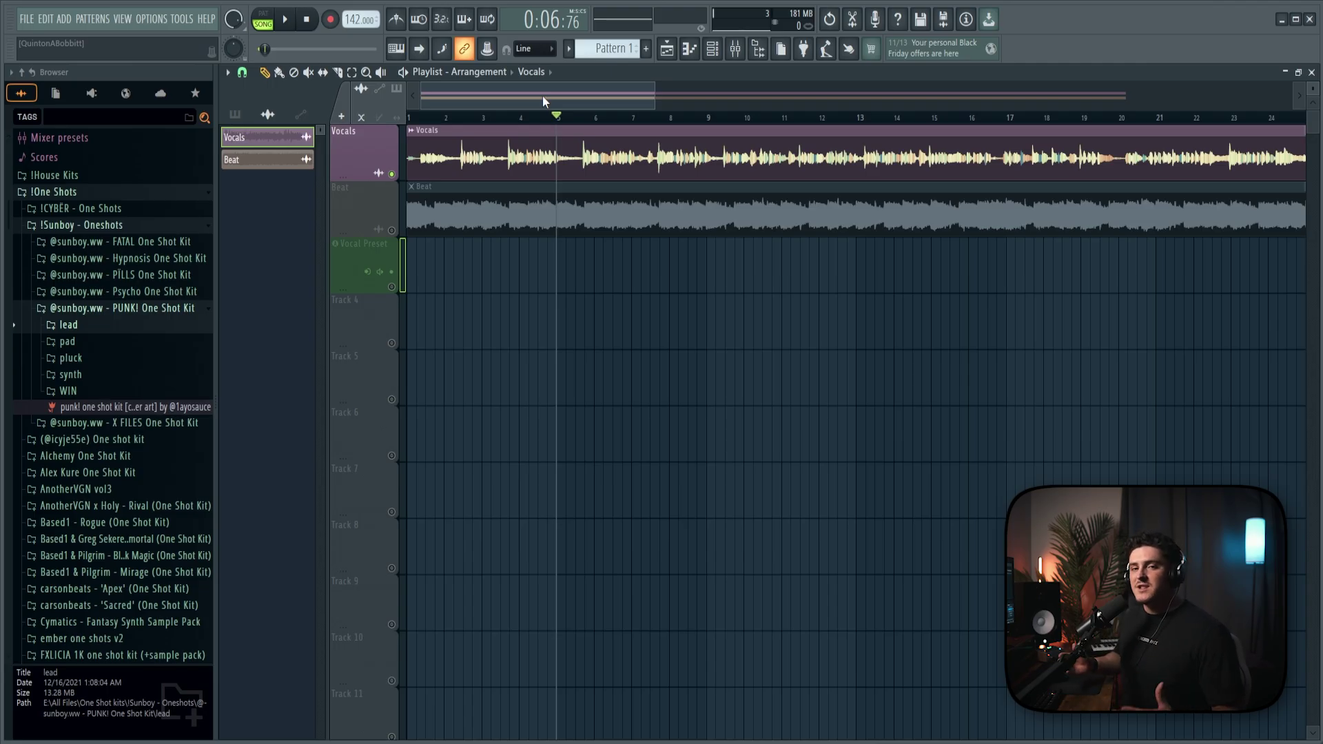
{"action": "key", "text": "F9"}
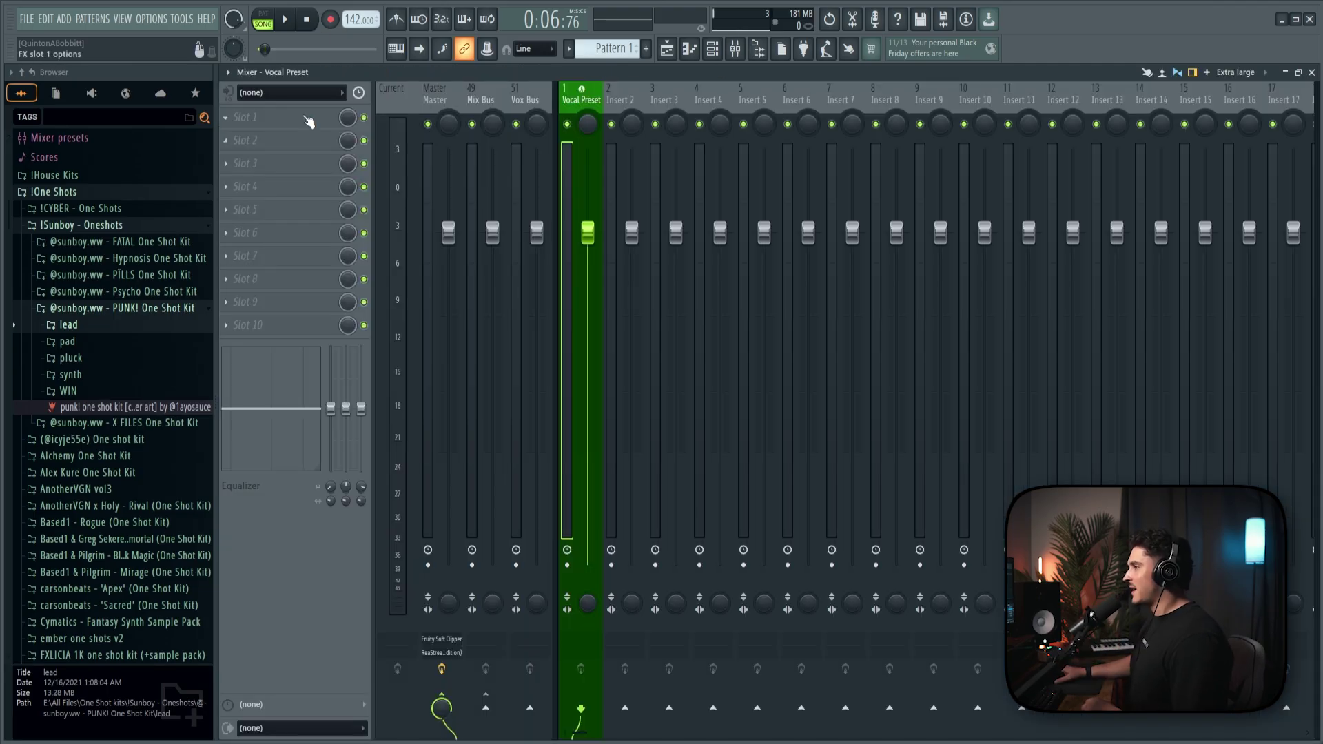
Step: Load Auto-Tune Pro into slot 1 with the key set to A minor
{"action": "left_click", "coordinate": [305, 118]}
{"action": "left_click", "coordinate": [460, 432]}
{"action": "left_click", "coordinate": [549, 200]}
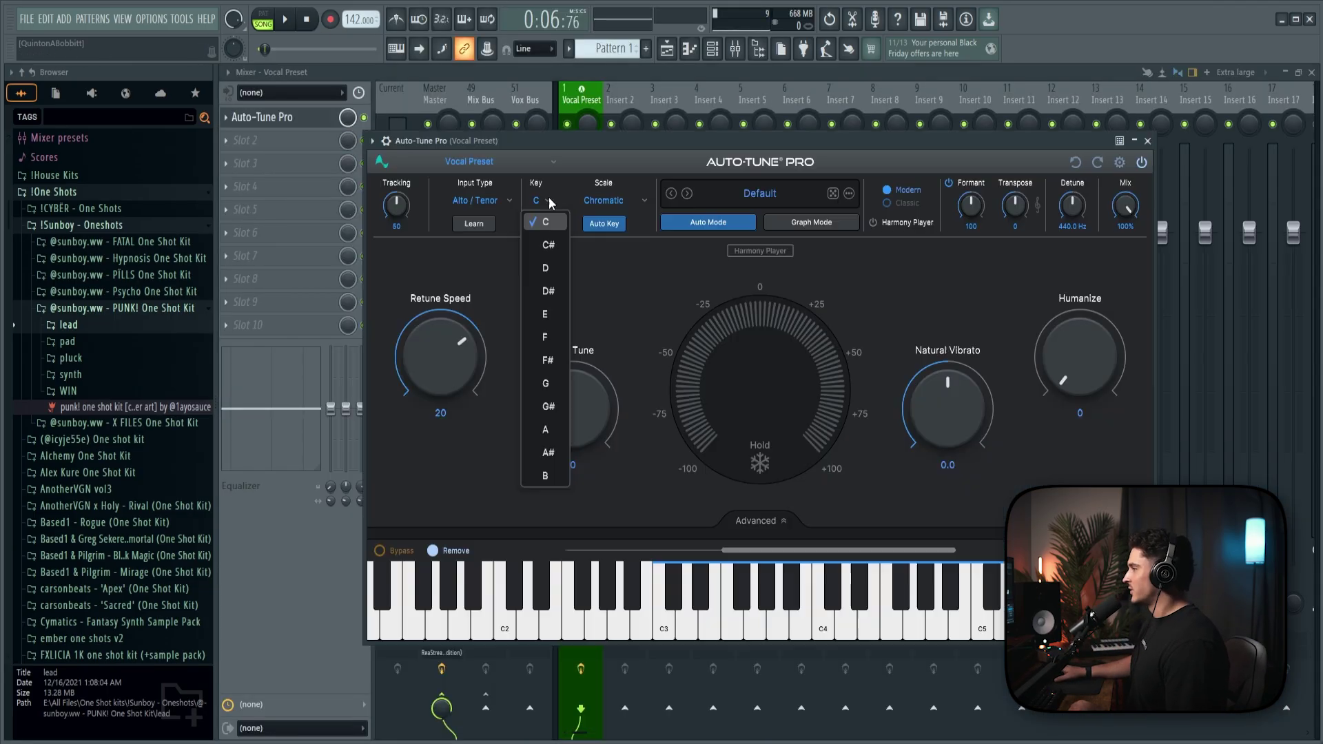
{"action": "left_click", "coordinate": [545, 429]}
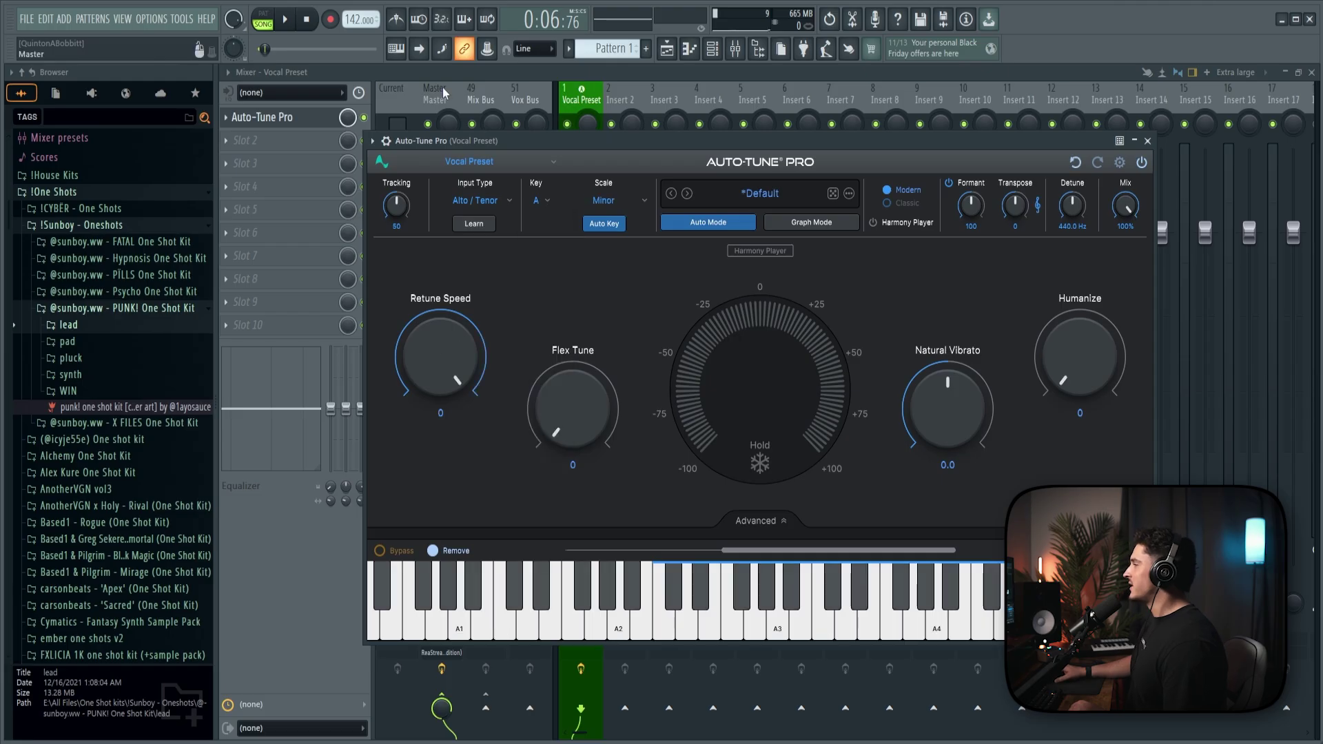
{"action": "left_click", "coordinate": [1147, 141]}
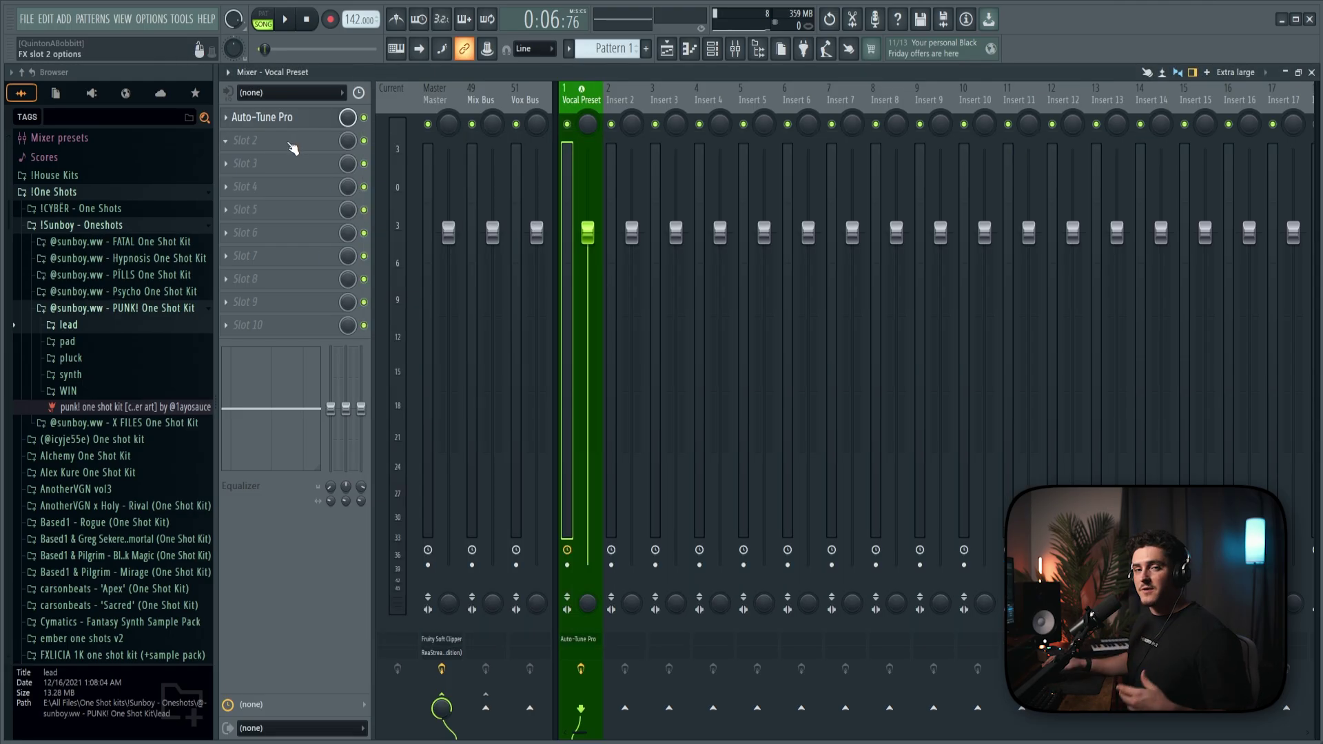
Step: Add NS1 and Pro-Q 4, and set the LA-2A peak reduction to 38
{"action": "left_click", "coordinate": [286, 138]}
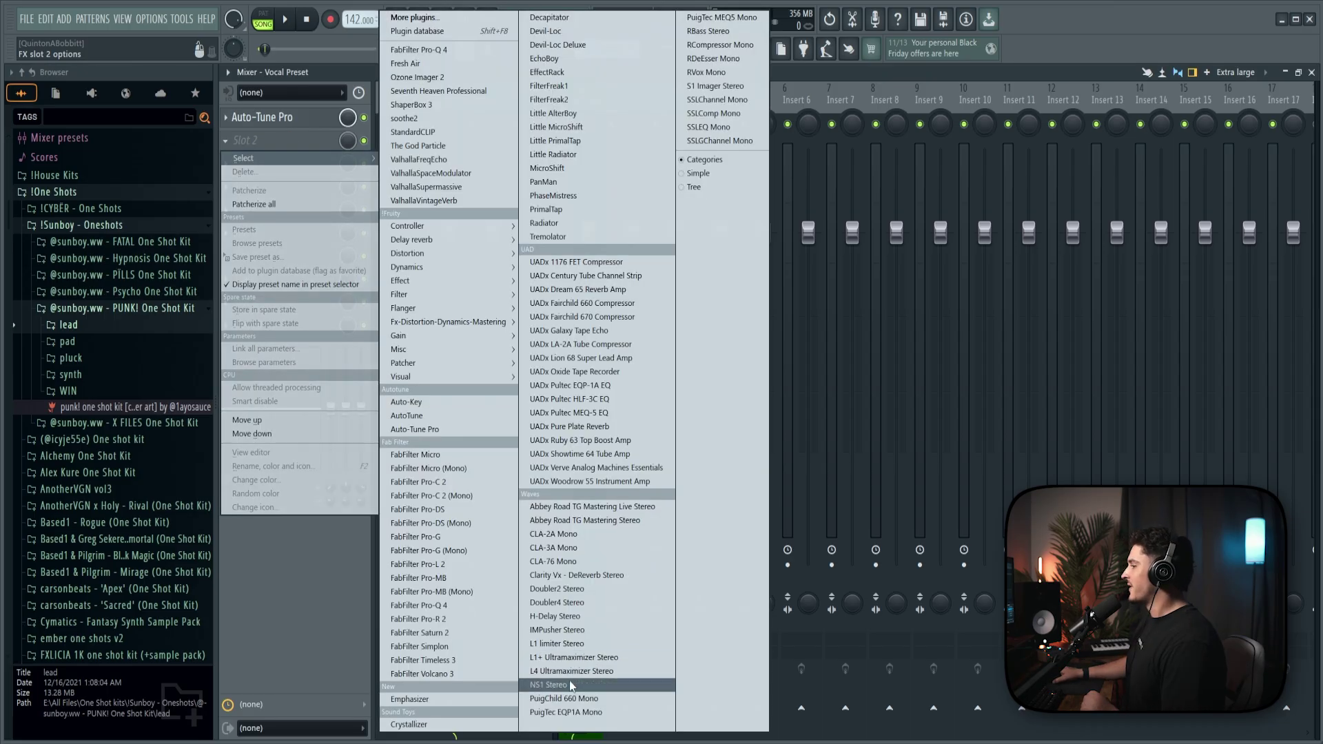
{"action": "left_click", "coordinate": [620, 686]}
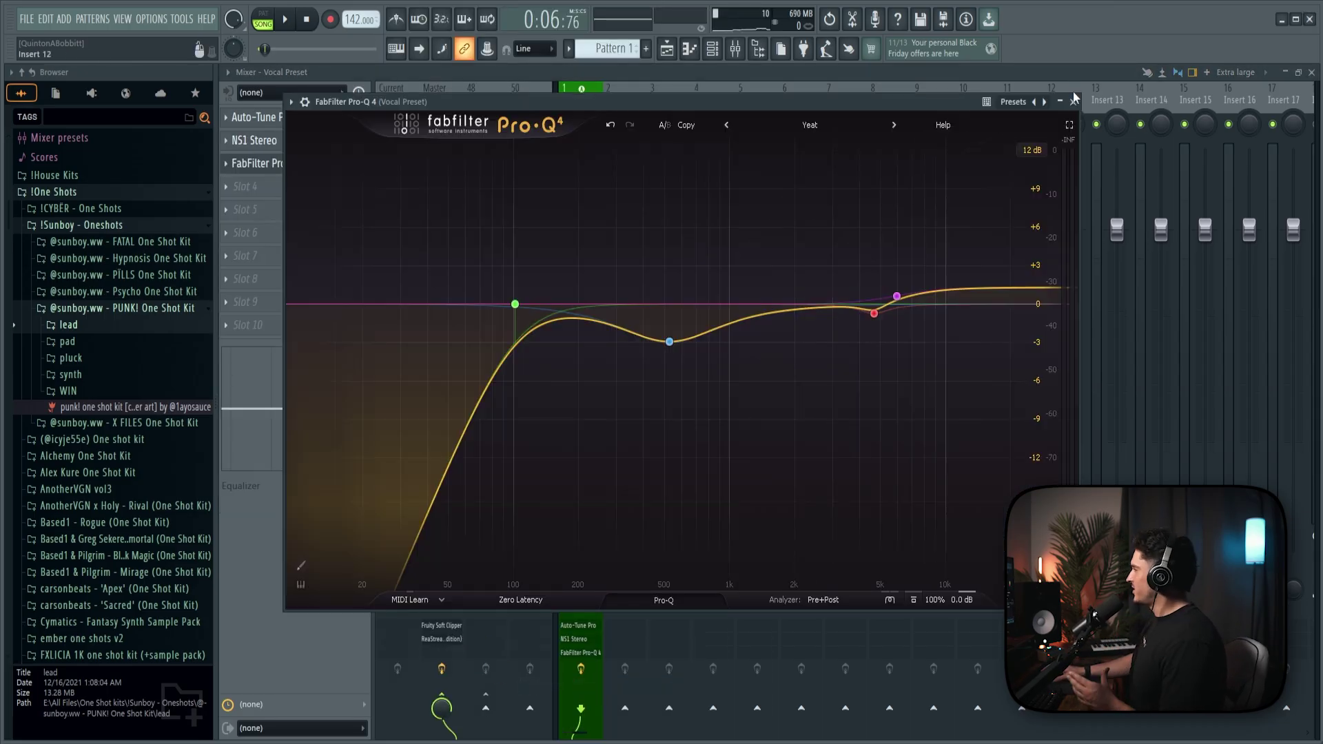
{"action": "left_click", "coordinate": [1074, 101]}
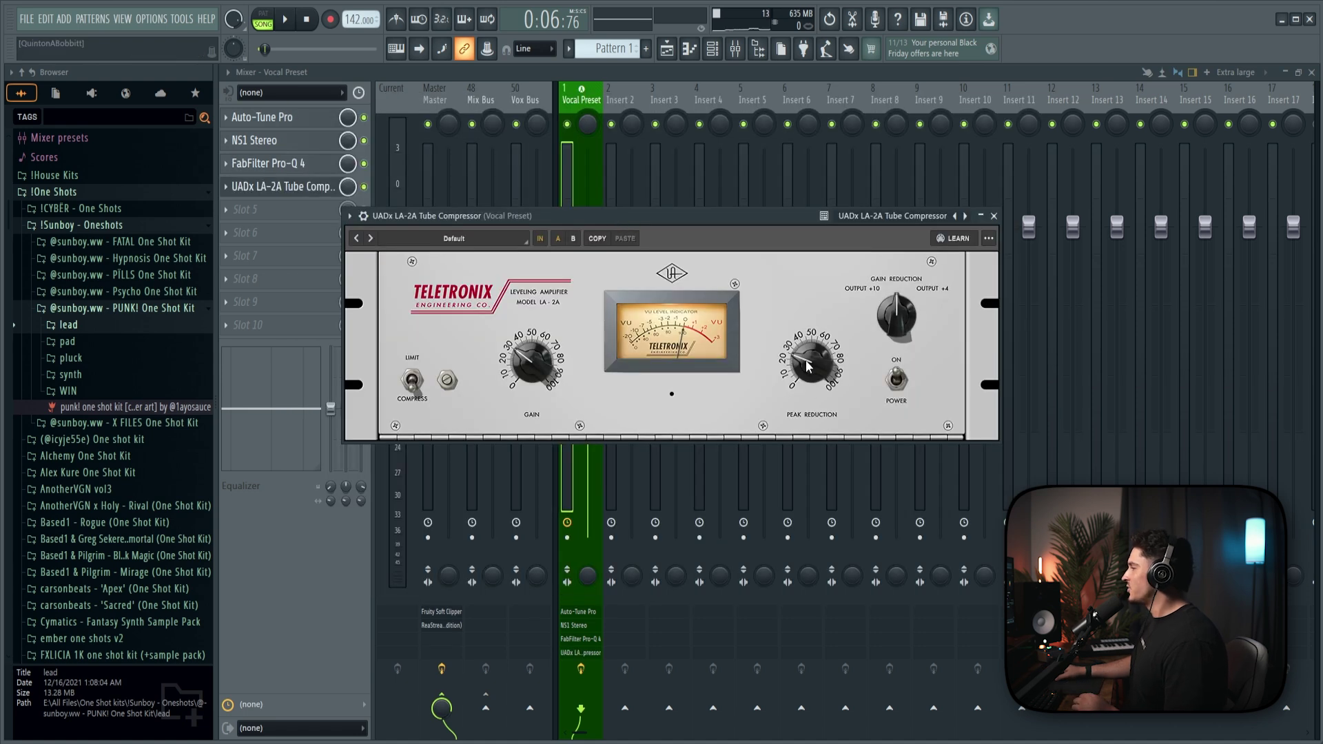
{"action": "left_click_drag", "start_coordinate": [807, 365], "coordinate": [808, 348]}
{"action": "left_click", "coordinate": [994, 215]}
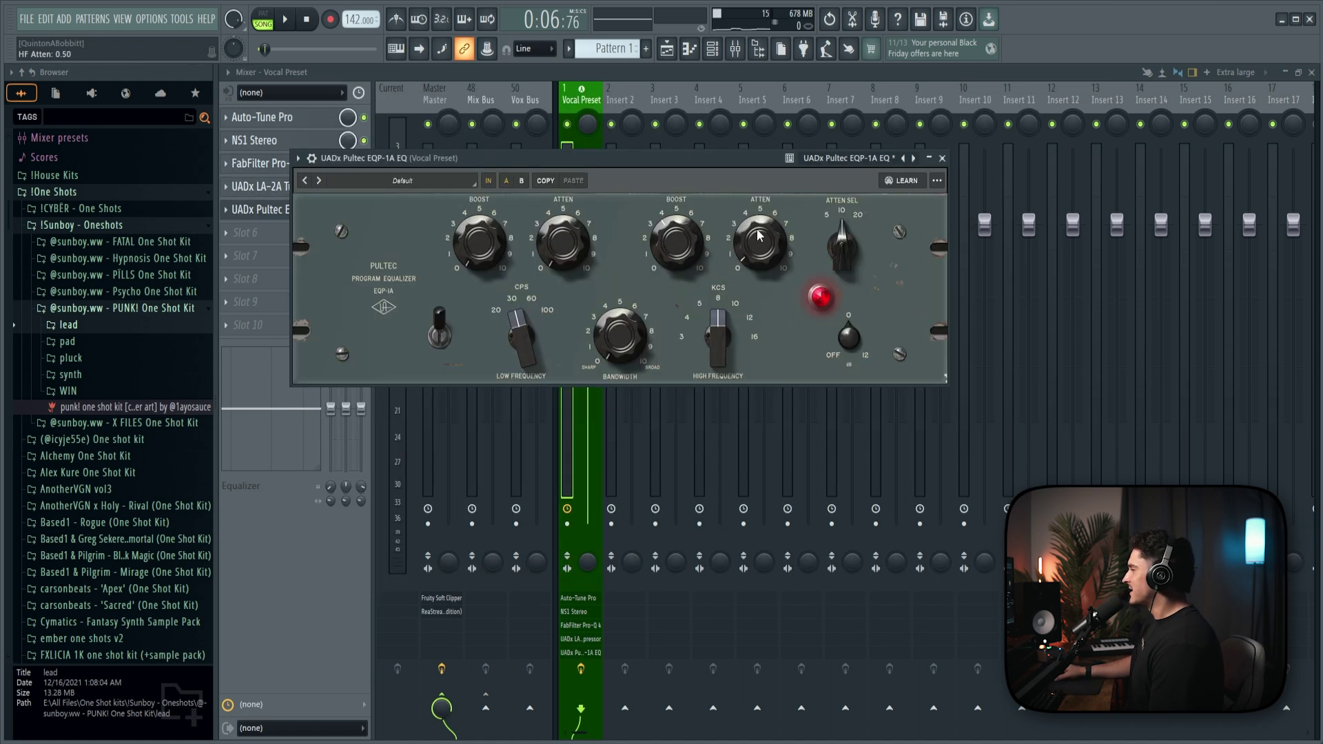
Step: Add the UADx 1176 compressor at ratio 8, followed by Verve and the DeEsser
{"action": "left_click", "coordinate": [248, 233]}
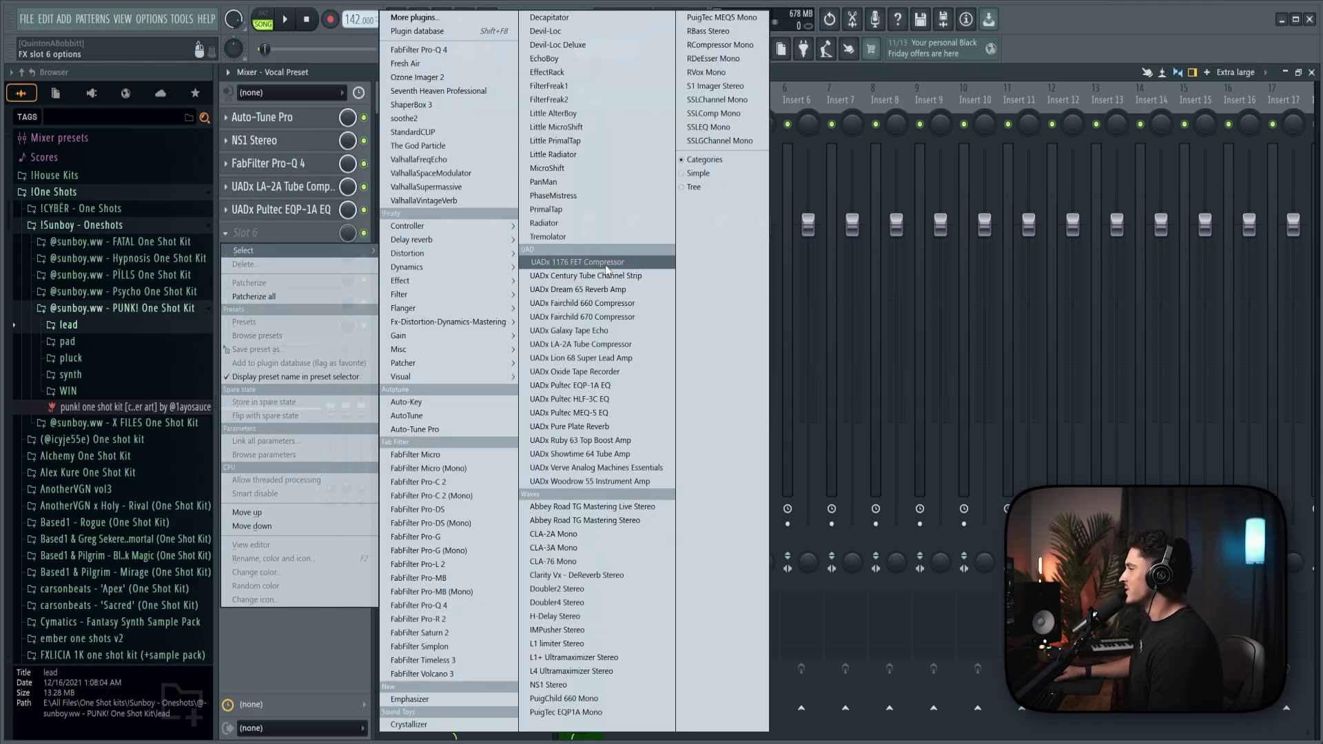
{"action": "left_click", "coordinate": [606, 266]}
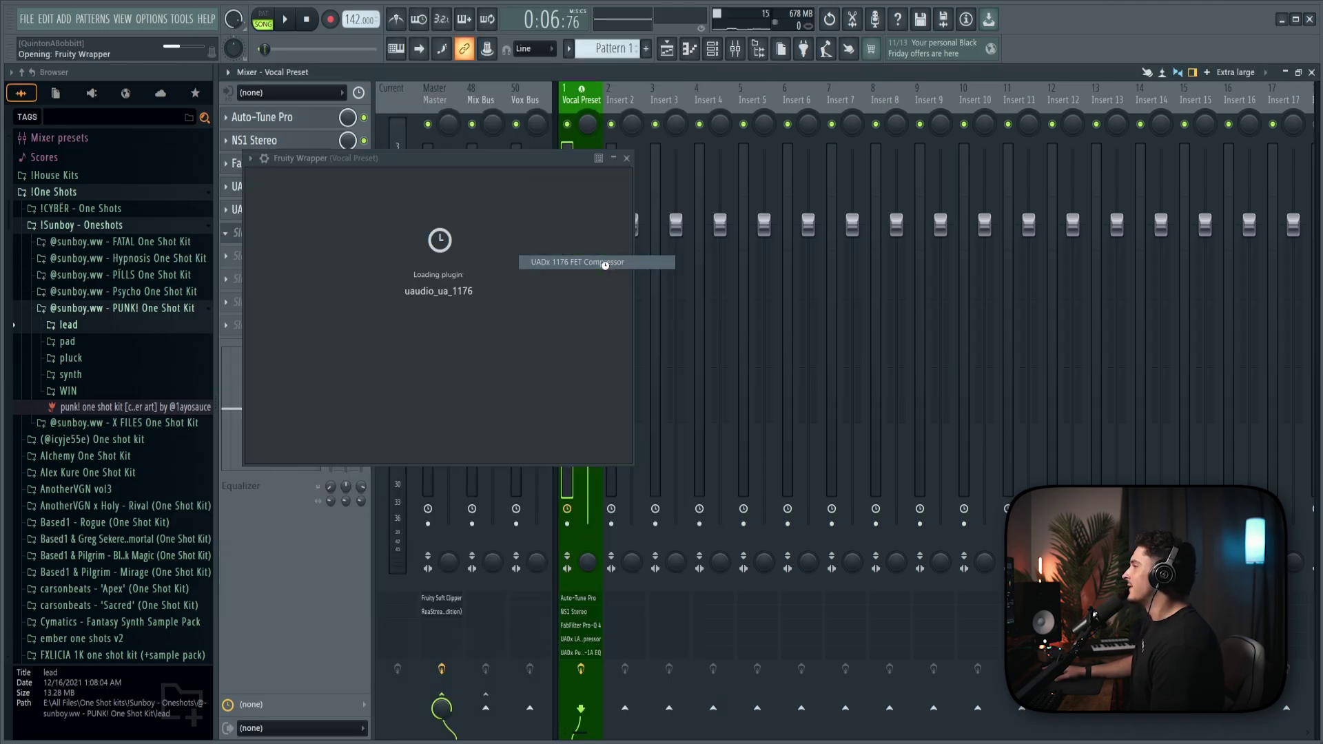
{"action": "left_click", "coordinate": [694, 257]}
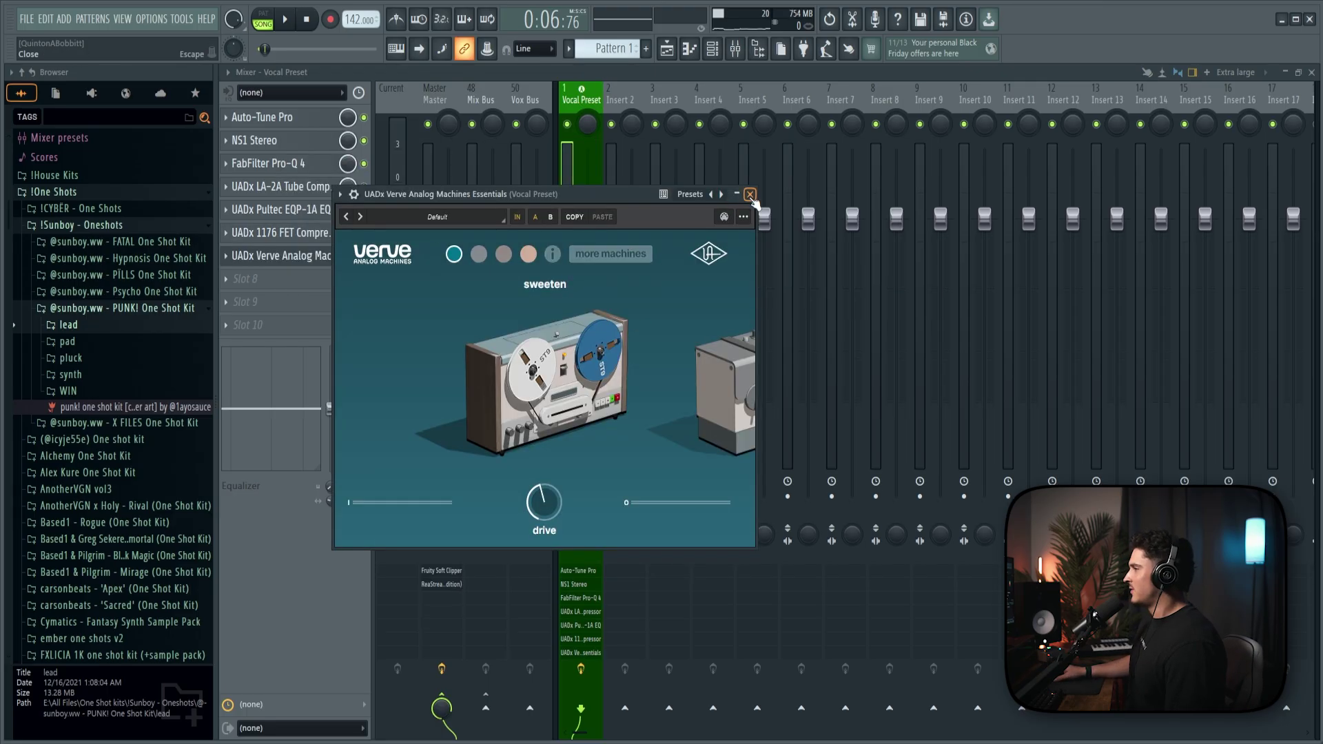
{"action": "left_click", "coordinate": [750, 195]}
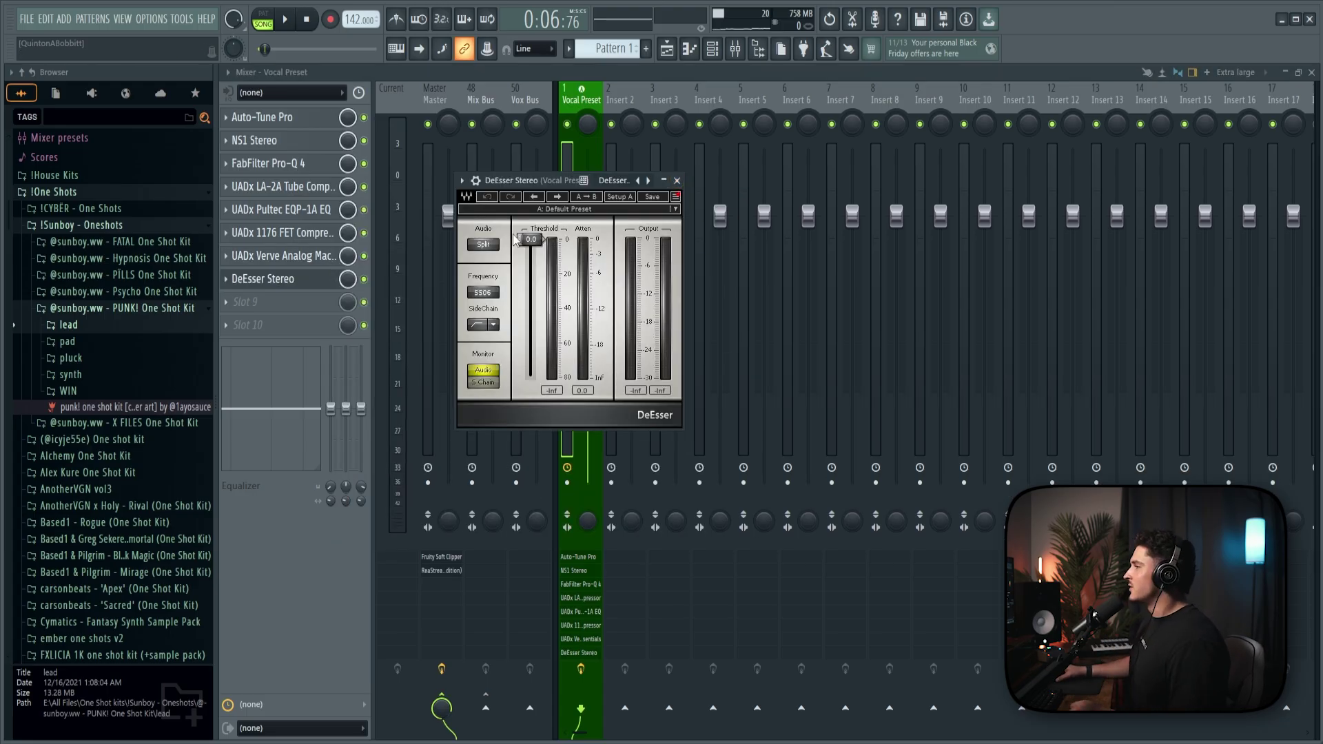
{"action": "left_click", "coordinate": [678, 182]}
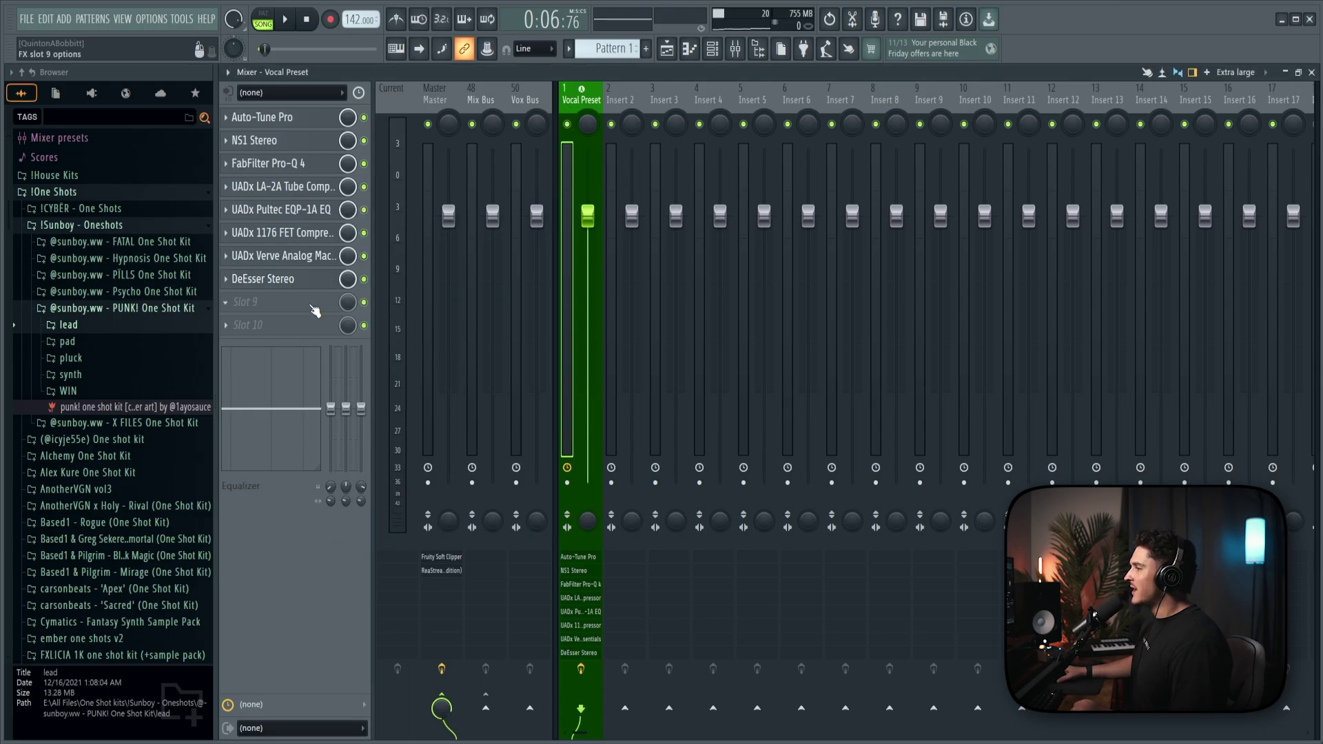
Step: Finish the chain with the L1 limiter and Fruity Flangus
{"action": "left_click", "coordinate": [248, 302]}
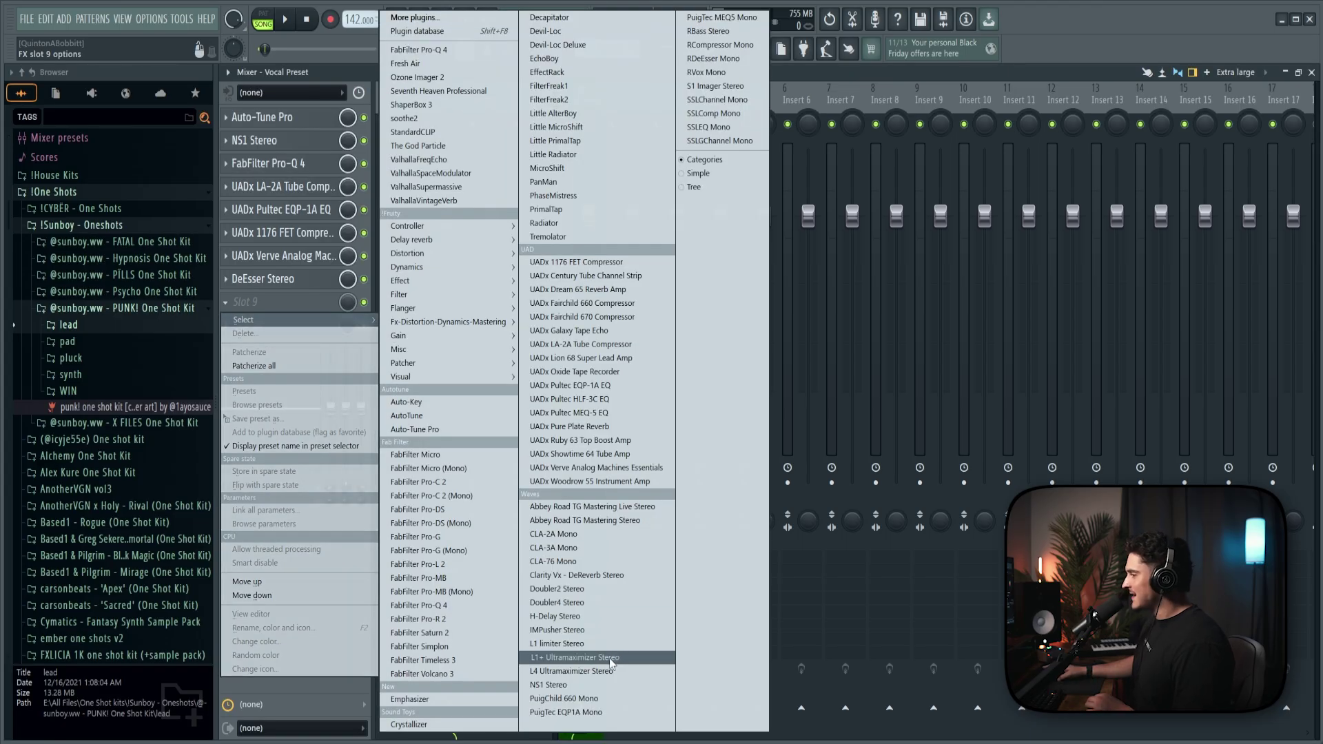
{"action": "left_click", "coordinate": [598, 644]}
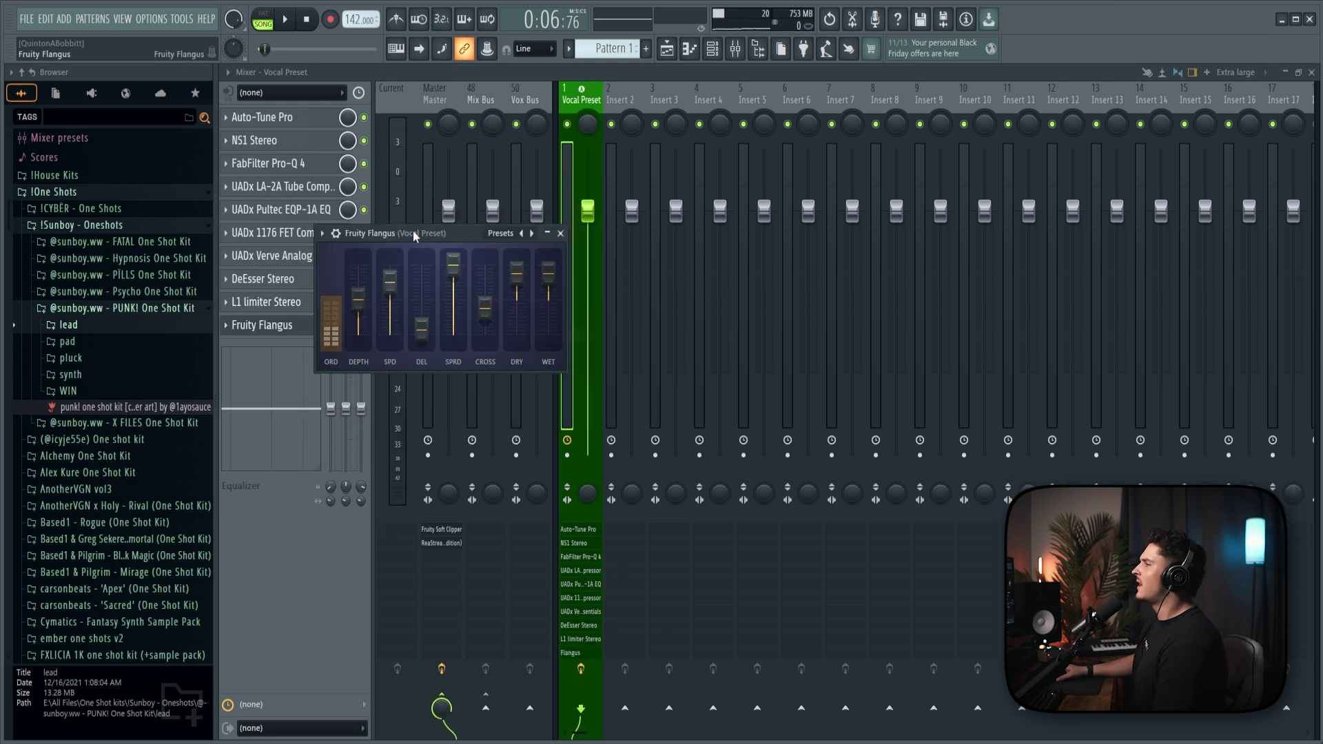
{"action": "left_click_drag", "start_coordinate": [412, 231], "coordinate": [498, 242]}
{"action": "left_click", "coordinate": [642, 242]}
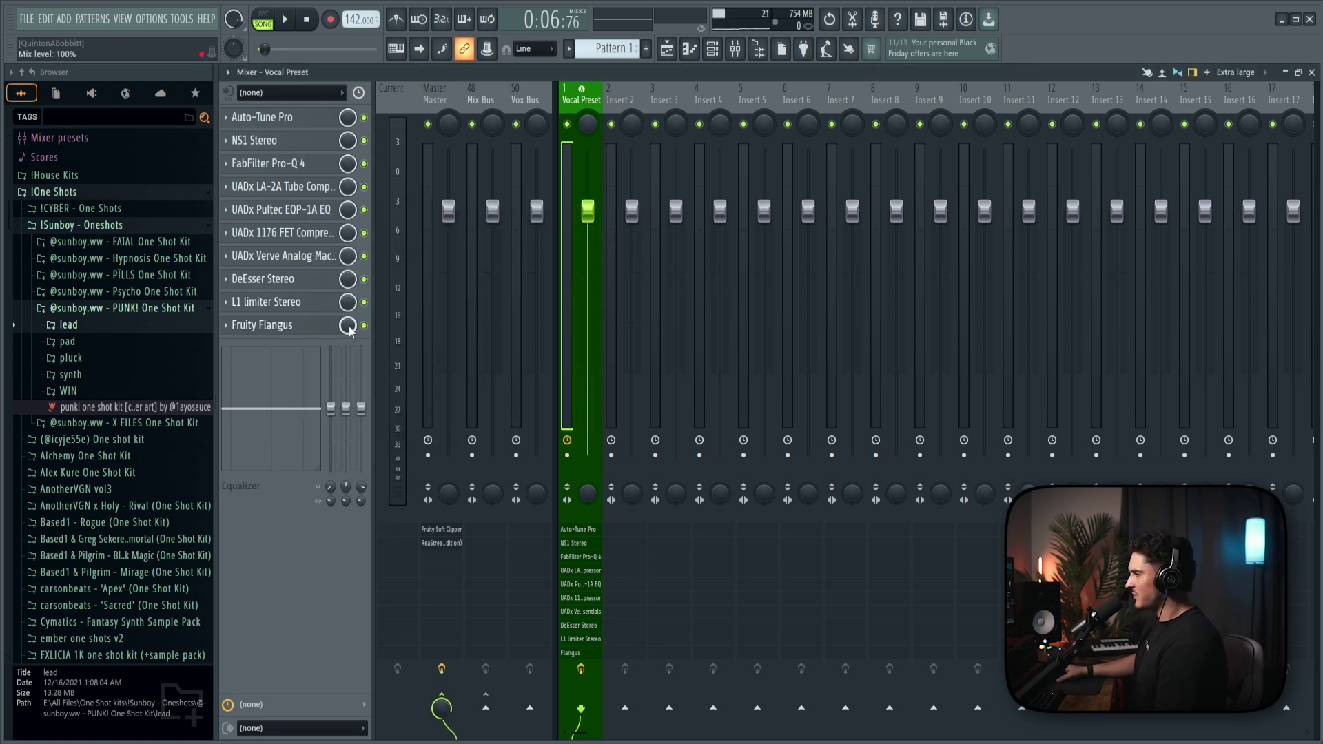
Step: Record-arm the Vocal Preset track and move the playhead back to bar 1
{"action": "key", "text": "F5"}
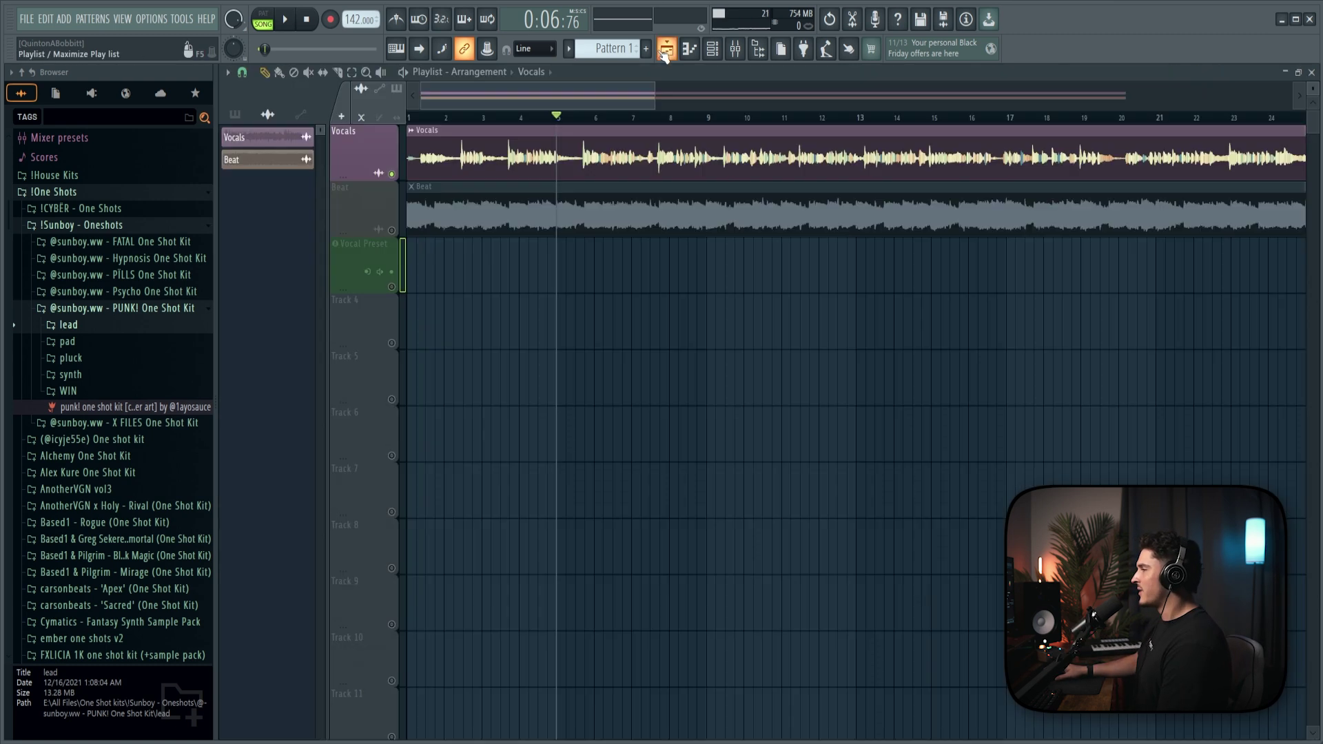
{"action": "left_click", "coordinate": [367, 273]}
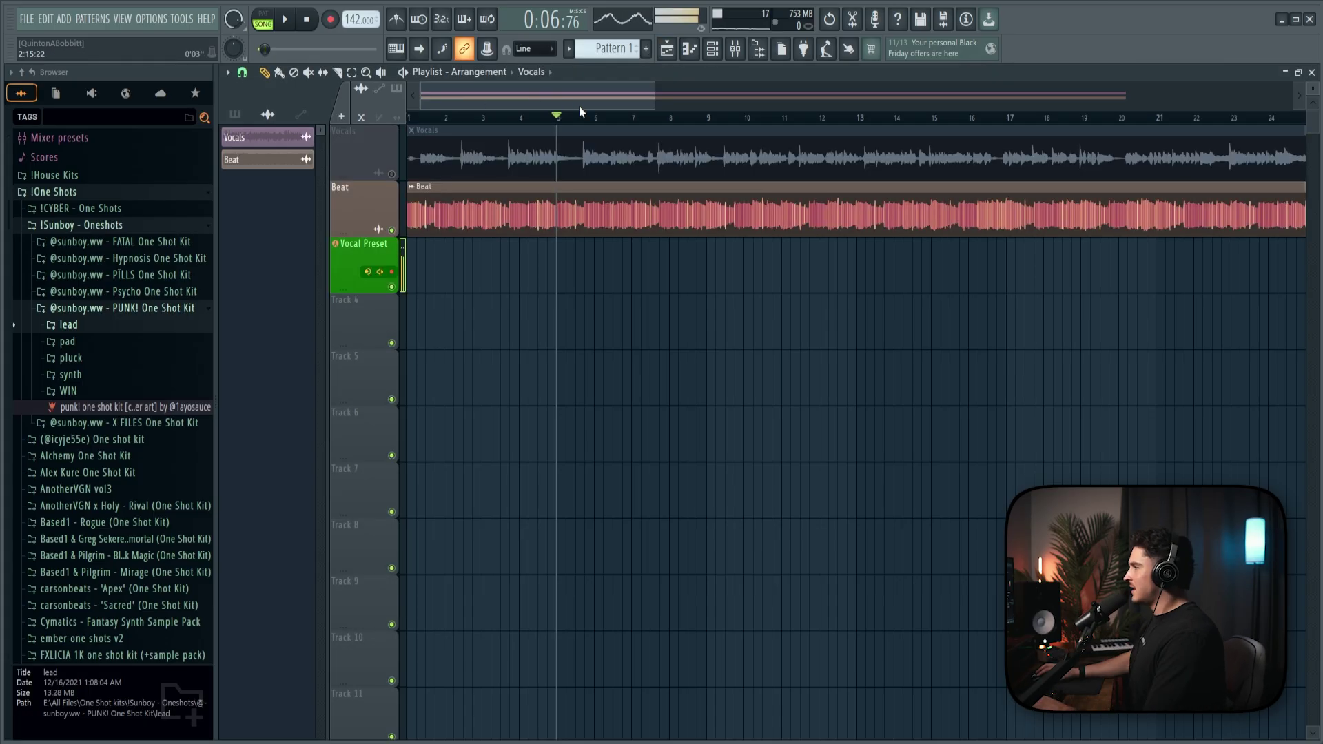
{"action": "left_click", "coordinate": [420, 117]}
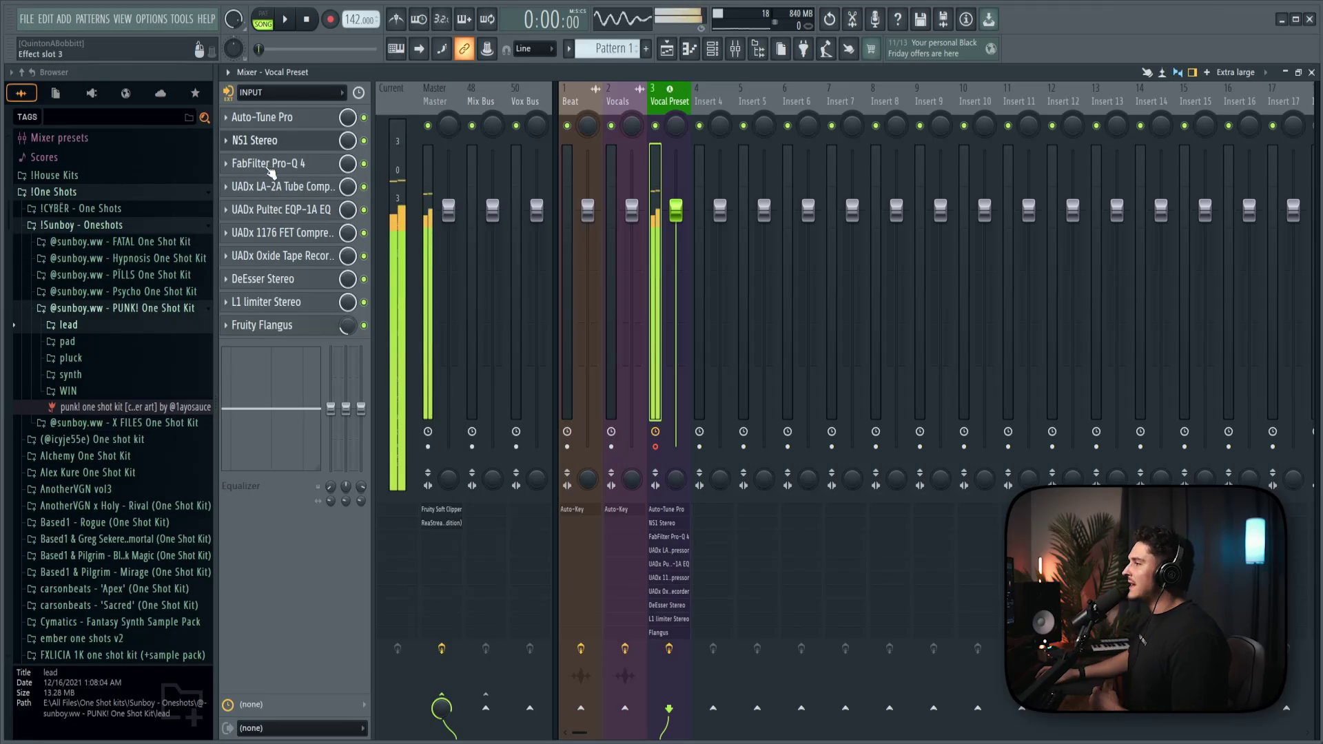
Step: Check the Pultec EQ on the Vocal Preset insert chain
{"action": "left_click", "coordinate": [288, 209]}
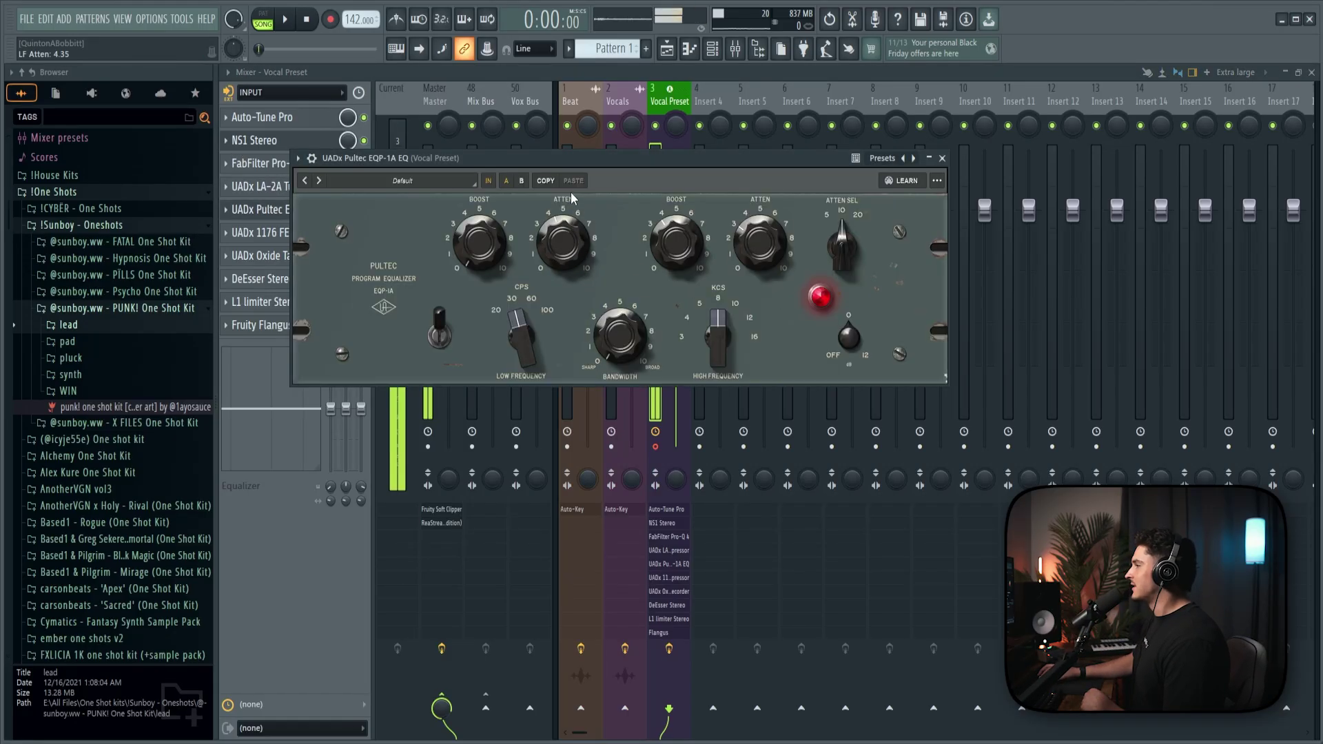
{"action": "left_click_drag", "start_coordinate": [588, 171], "coordinate": [608, 180]}
{"action": "left_click", "coordinate": [965, 170]}
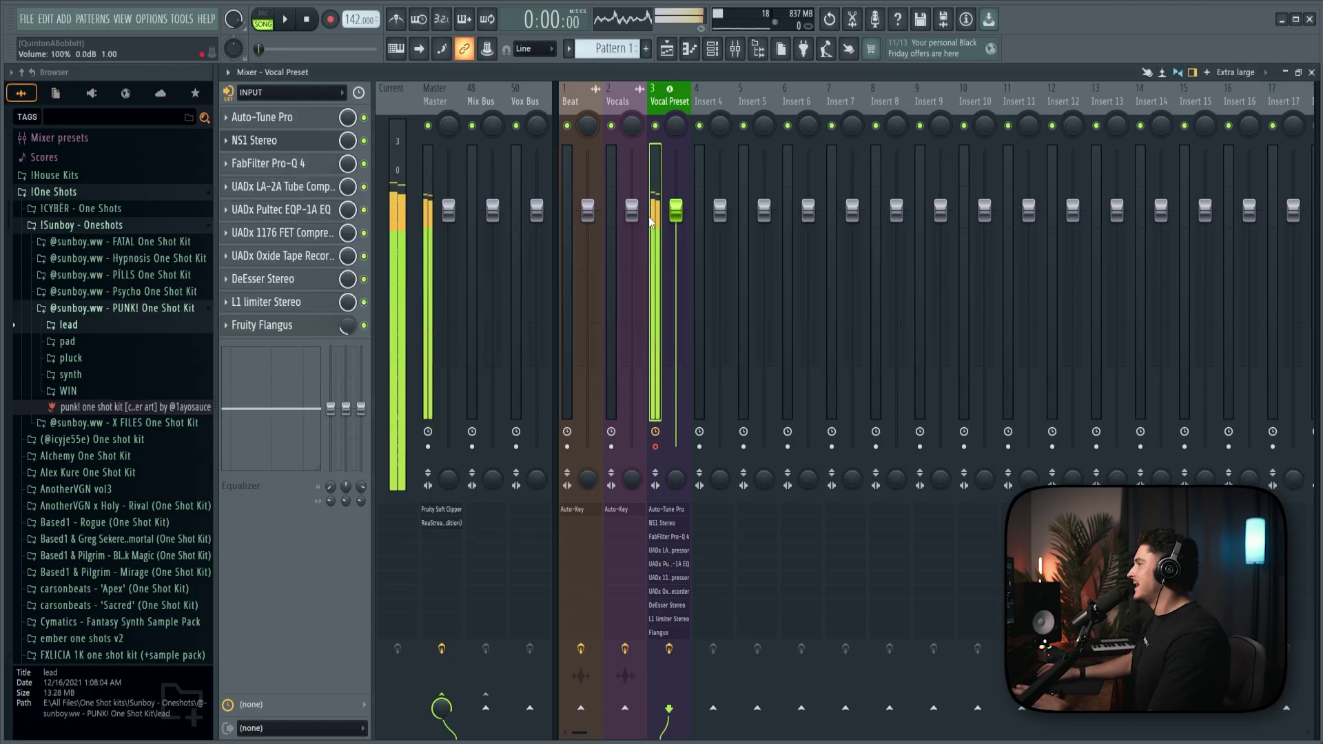
Step: Rename mixer Inserts 4 and 5 to 'rev' and 'del'
{"action": "left_click", "coordinate": [710, 111]}
{"action": "double_click", "coordinate": [709, 104]}
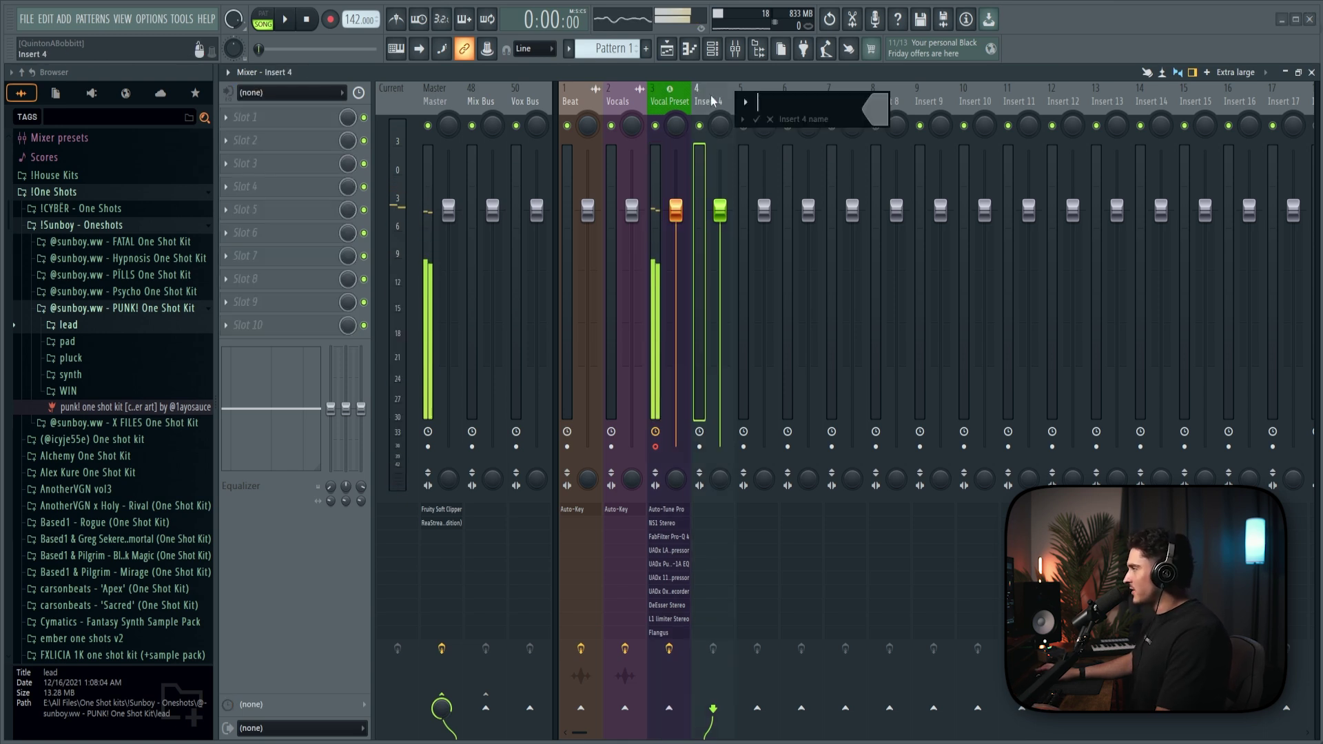
{"action": "type", "text": "rev"}
{"action": "key", "text": "Tab"}
{"action": "type", "text": "del"}
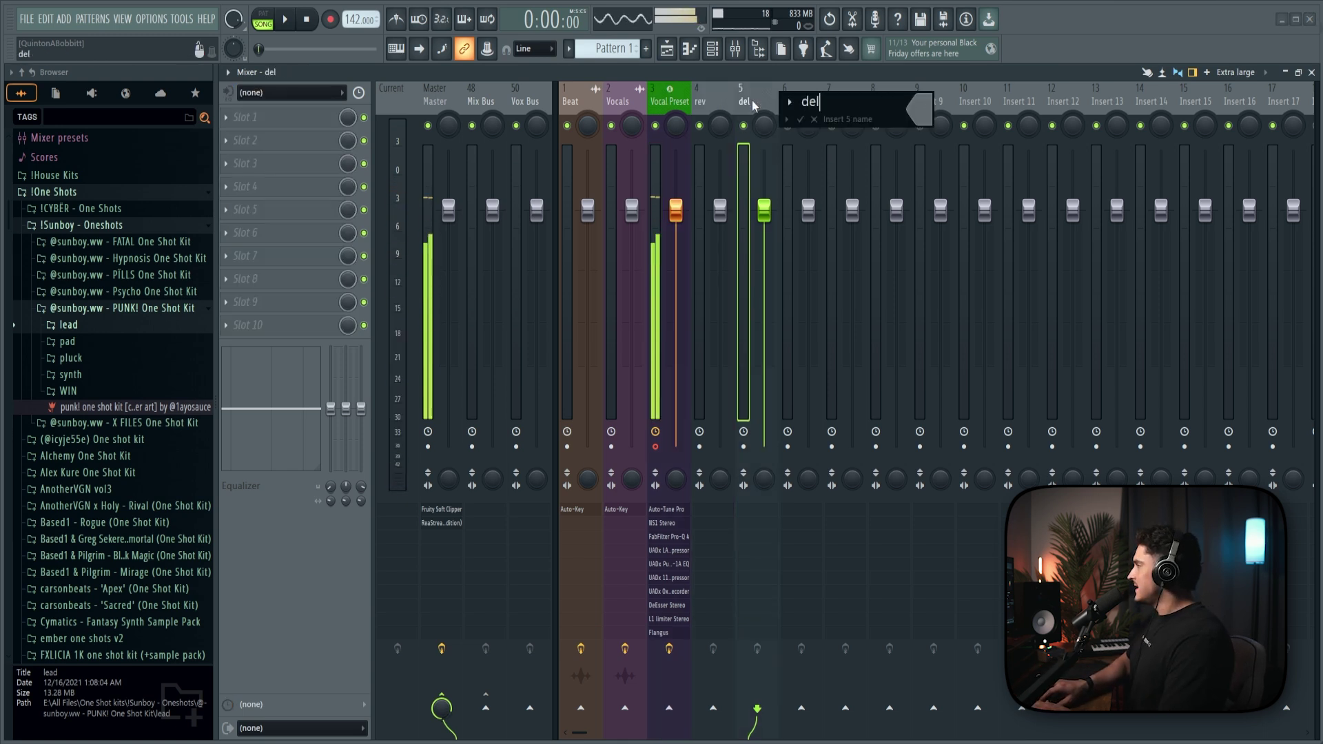
{"action": "key", "text": "Return"}
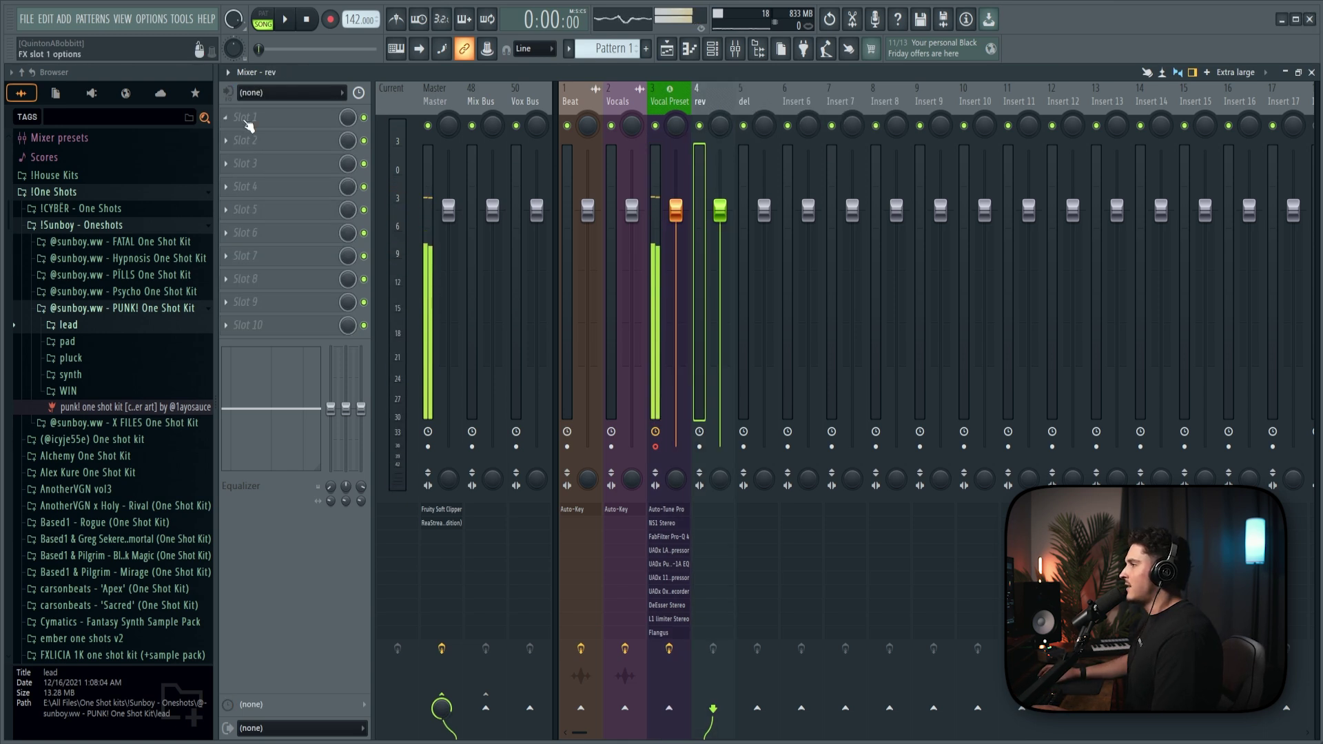
Step: Put ValhallaVintageVerb on rev's first slot, set to Smooth Plate with a 2.54 s decay
{"action": "left_click", "coordinate": [702, 201]}
{"action": "left_click", "coordinate": [246, 118]}
{"action": "left_click", "coordinate": [418, 200]}
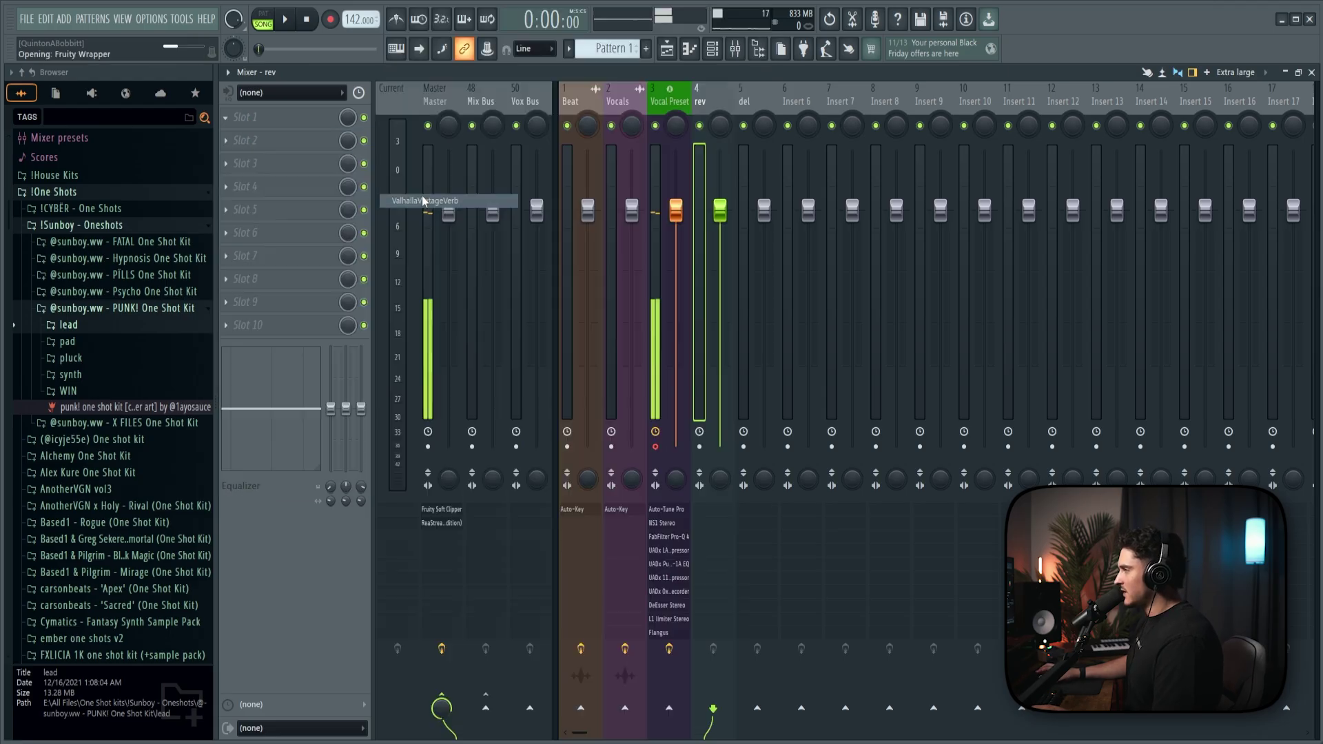
{"action": "left_click", "coordinate": [383, 438]}
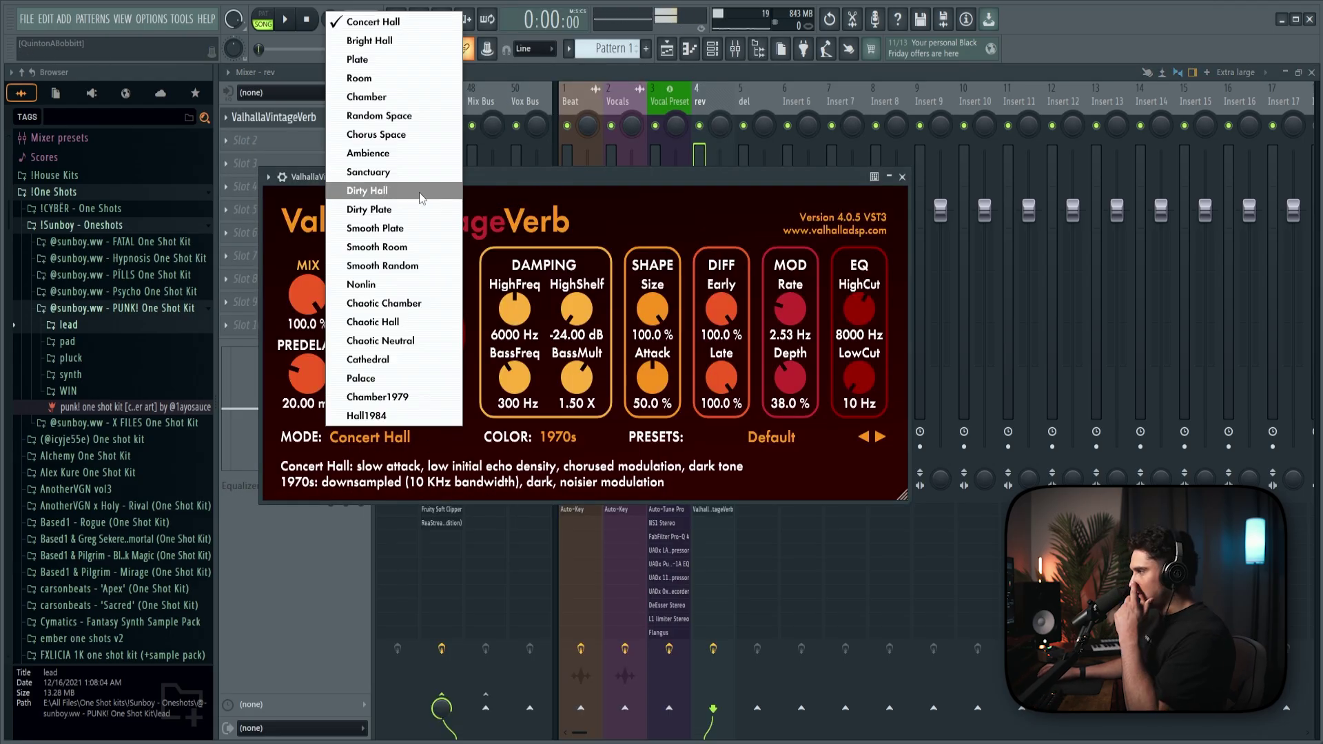
{"action": "left_click", "coordinate": [421, 224]}
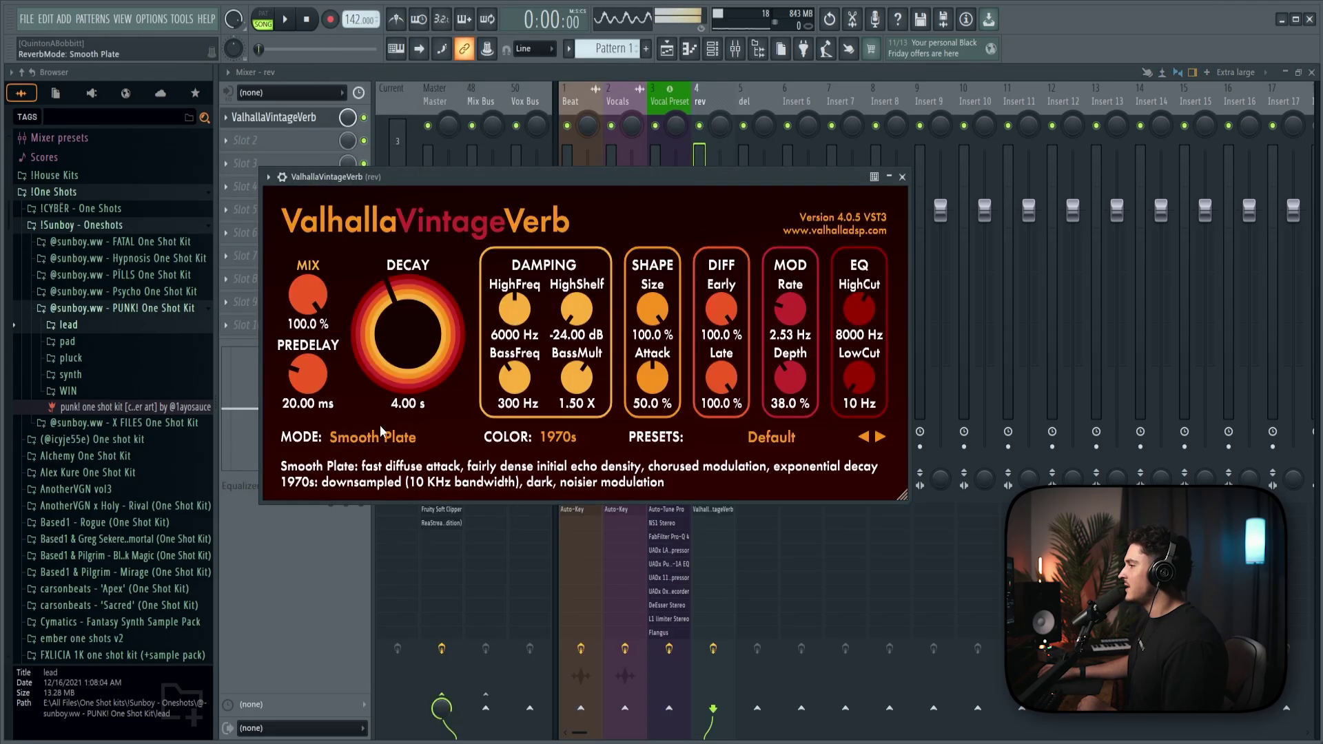
{"action": "left_click_drag", "start_coordinate": [383, 323], "coordinate": [381, 345]}
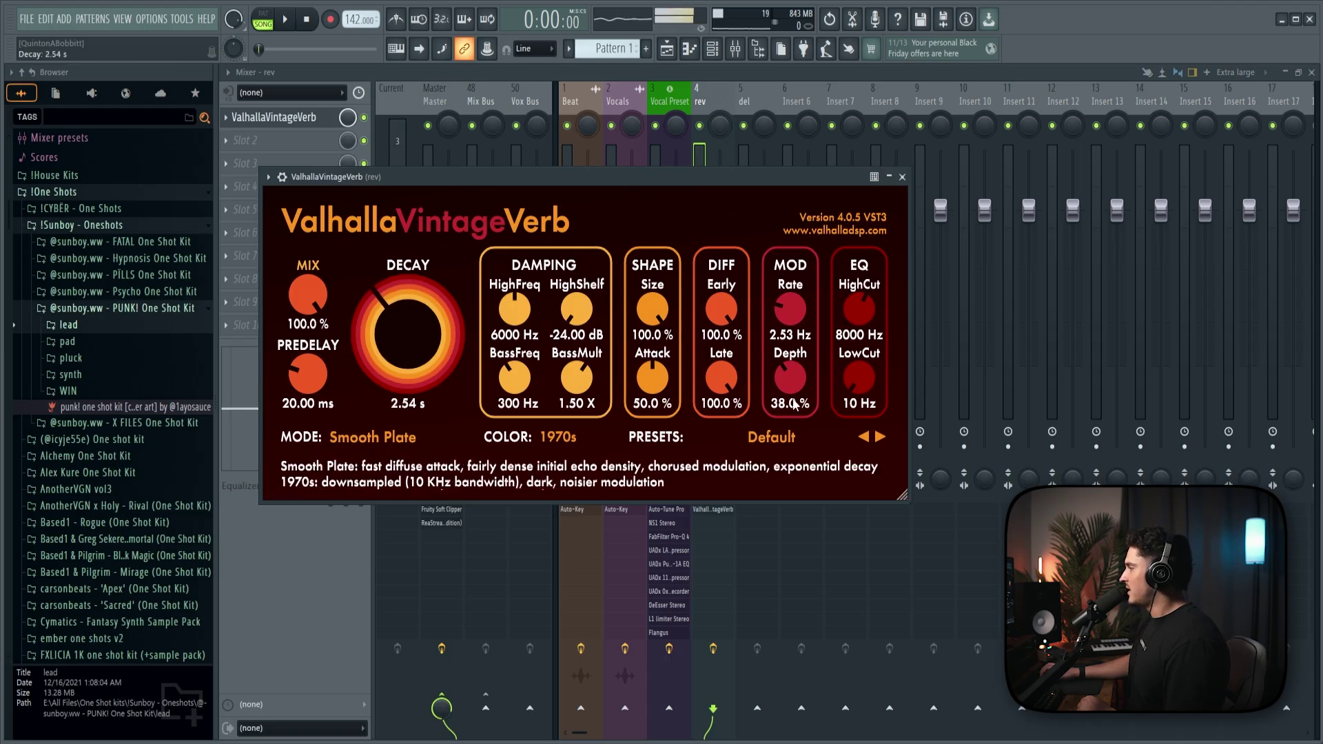
Step: Load Waves H-Delay Stereo onto the del bus and turn on ping-pong delay
{"action": "left_click", "coordinate": [743, 100]}
{"action": "left_click", "coordinate": [239, 117]}
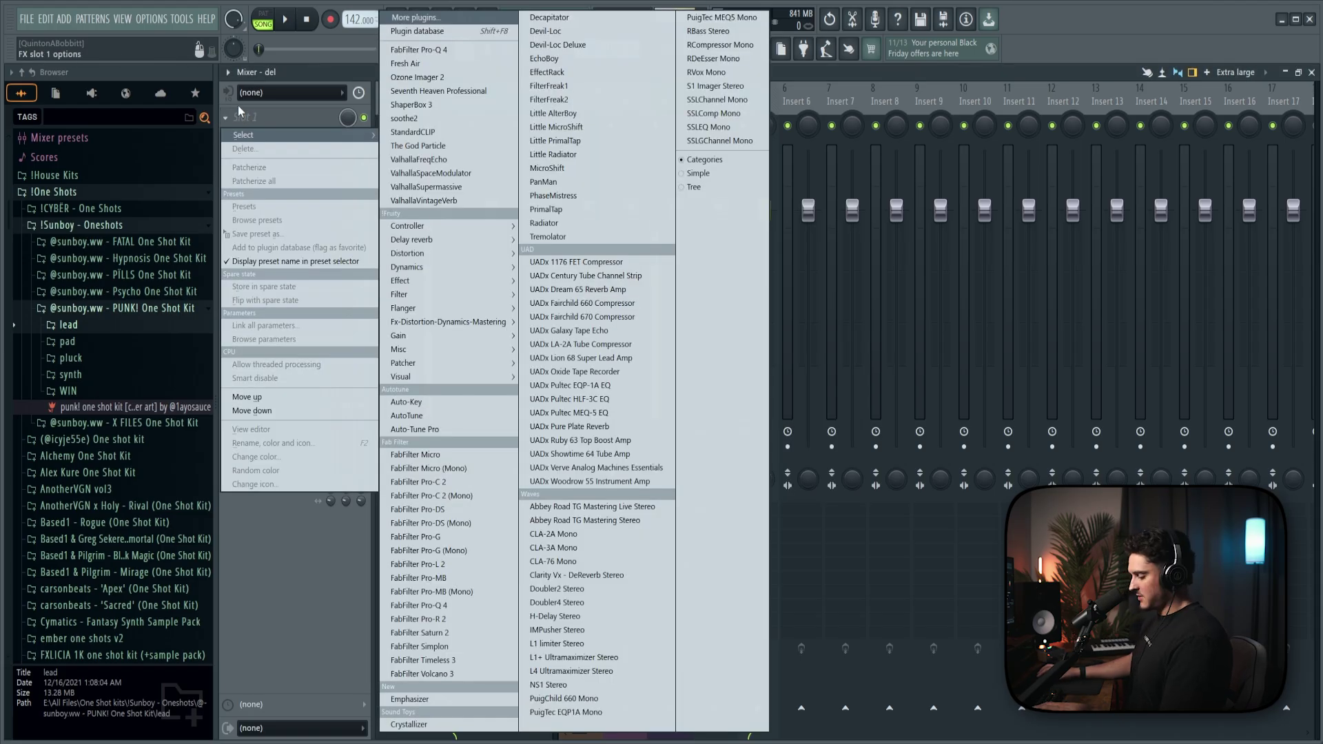
{"action": "left_click", "coordinate": [555, 616]}
{"action": "scroll", "coordinate": [451, 314], "scroll_direction": "up", "scroll_amount": 1}
{"action": "left_click", "coordinate": [549, 259]}
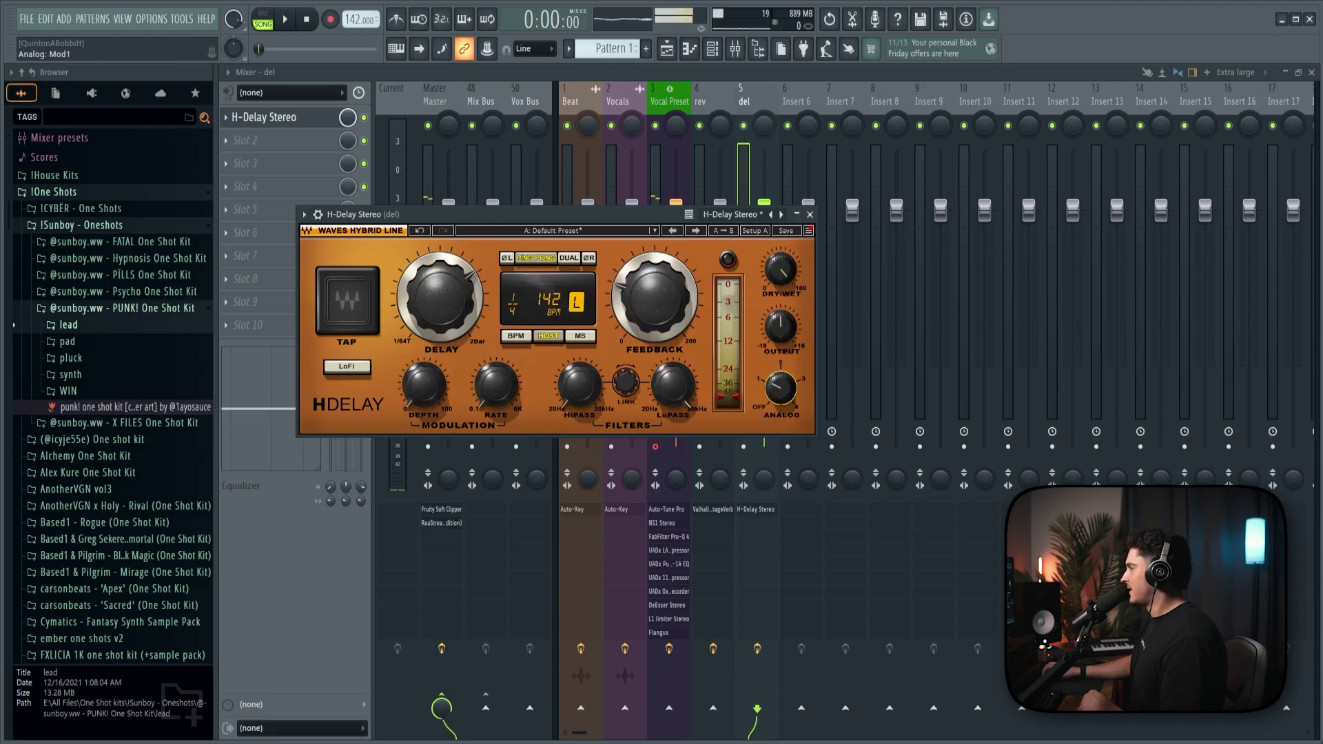
Step: Review the reverb settings on the rev bus and the delay settings on the del bus
{"action": "left_click", "coordinate": [809, 214]}
{"action": "left_click", "coordinate": [700, 207]}
{"action": "left_click", "coordinate": [712, 509]}
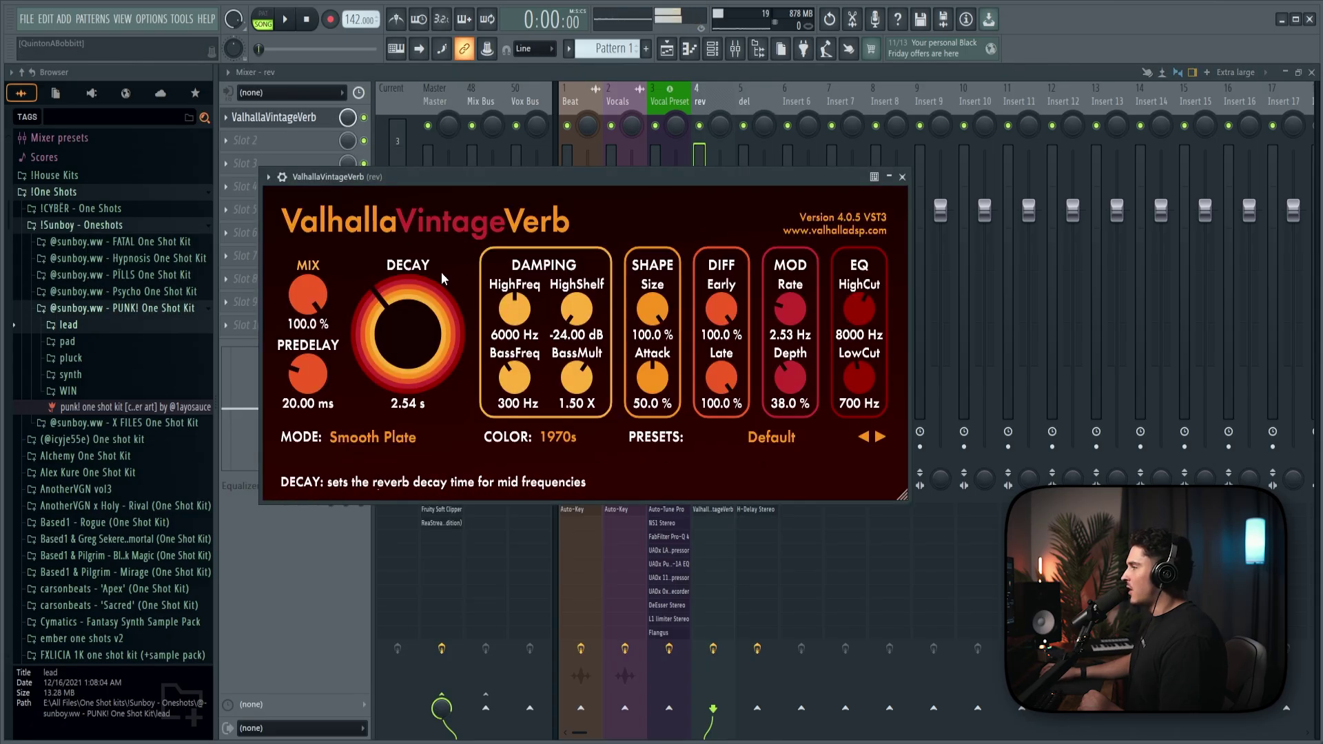
{"action": "left_click", "coordinate": [905, 177]}
{"action": "left_click", "coordinate": [742, 206]}
{"action": "left_click", "coordinate": [757, 509]}
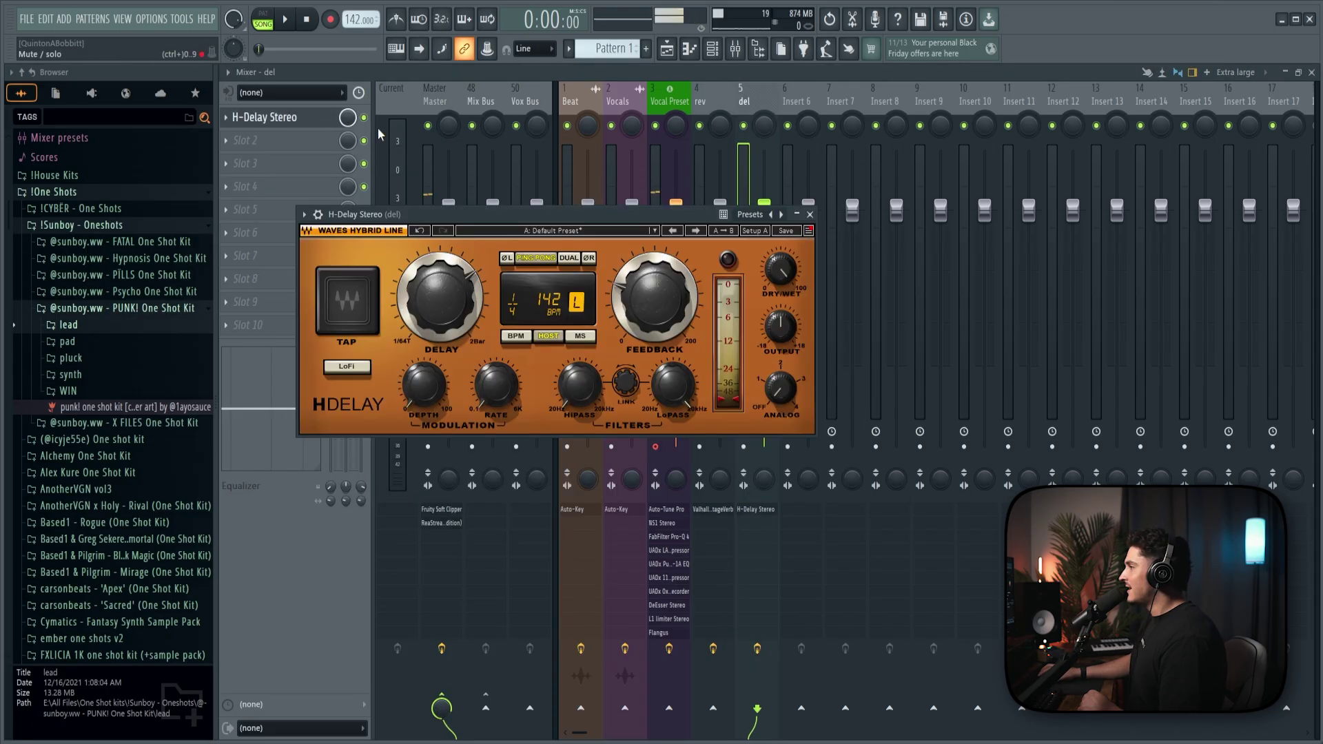
{"action": "left_click", "coordinate": [810, 215]}
Step: Send about 34% of the Vocal Preset vocal to rev and play the song
{"action": "left_click", "coordinate": [651, 169]}
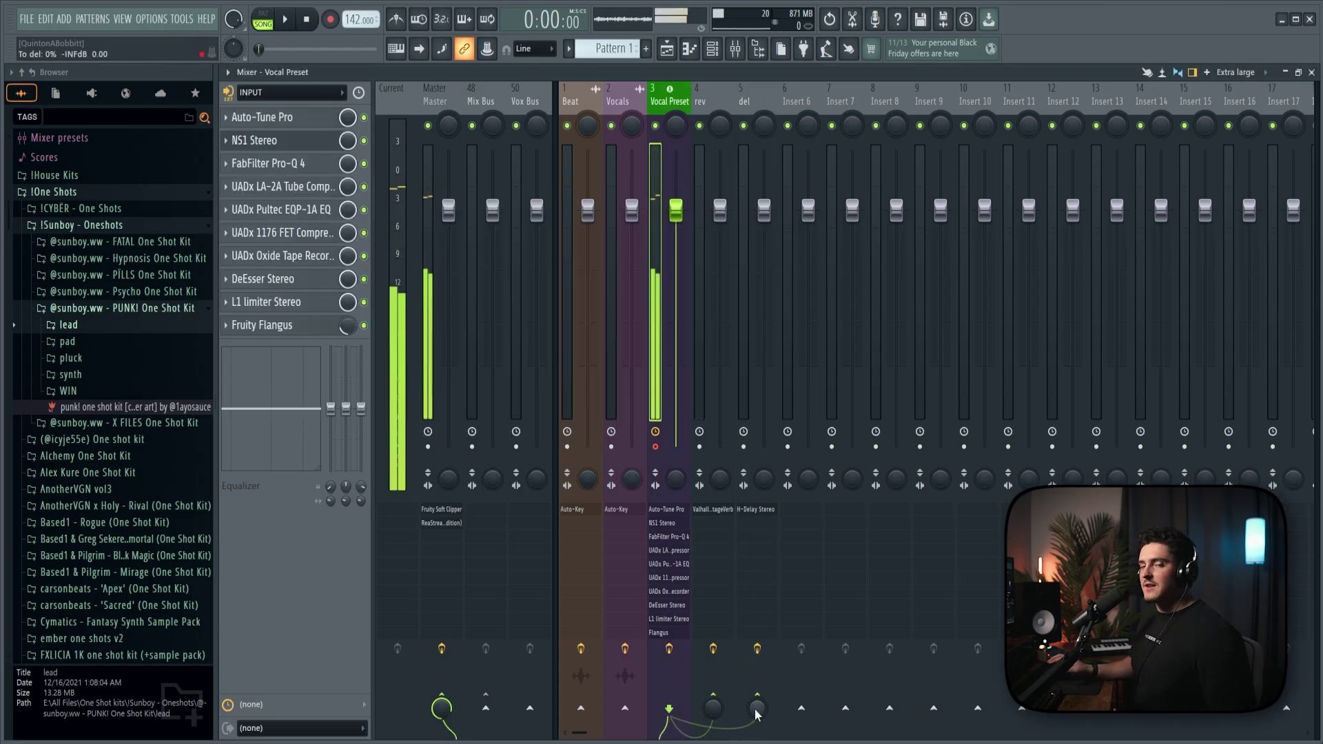
{"action": "left_click_drag", "start_coordinate": [713, 707], "coordinate": [760, 712]}
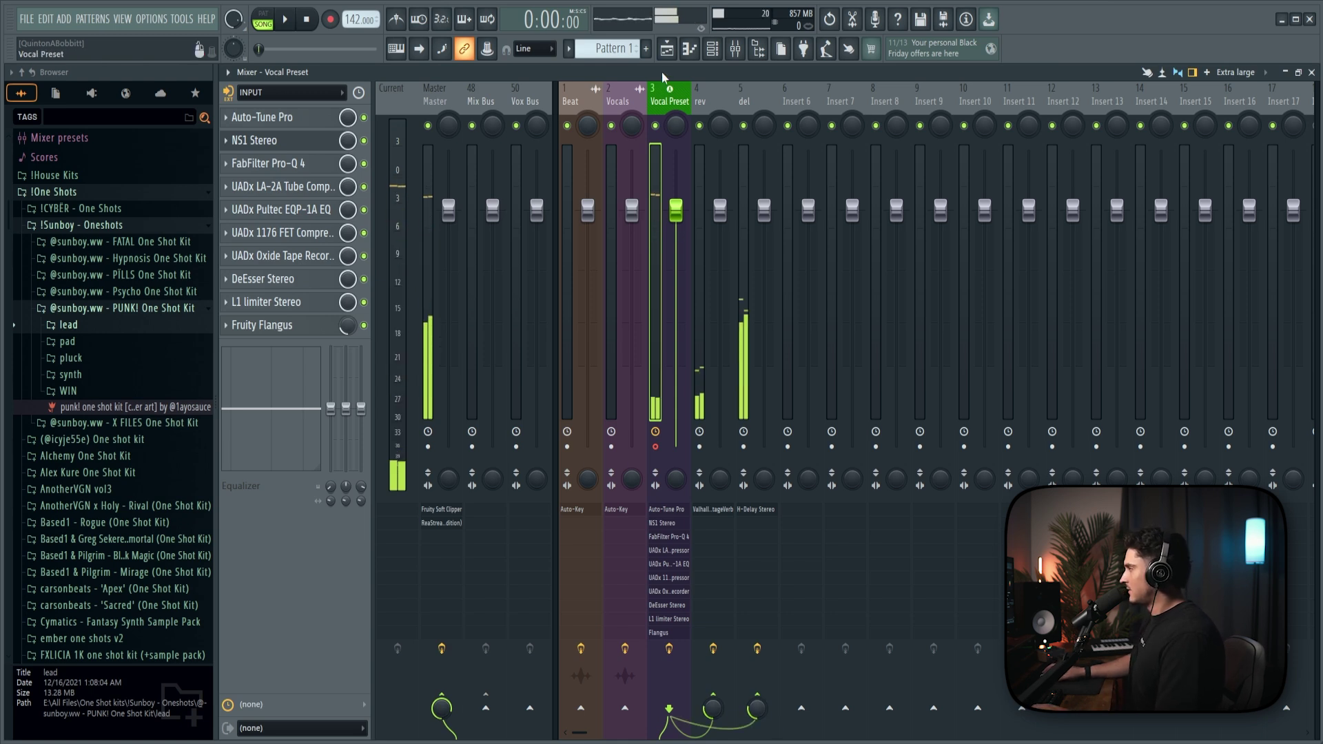
{"action": "key", "text": "F5"}
{"action": "key", "text": "space"}
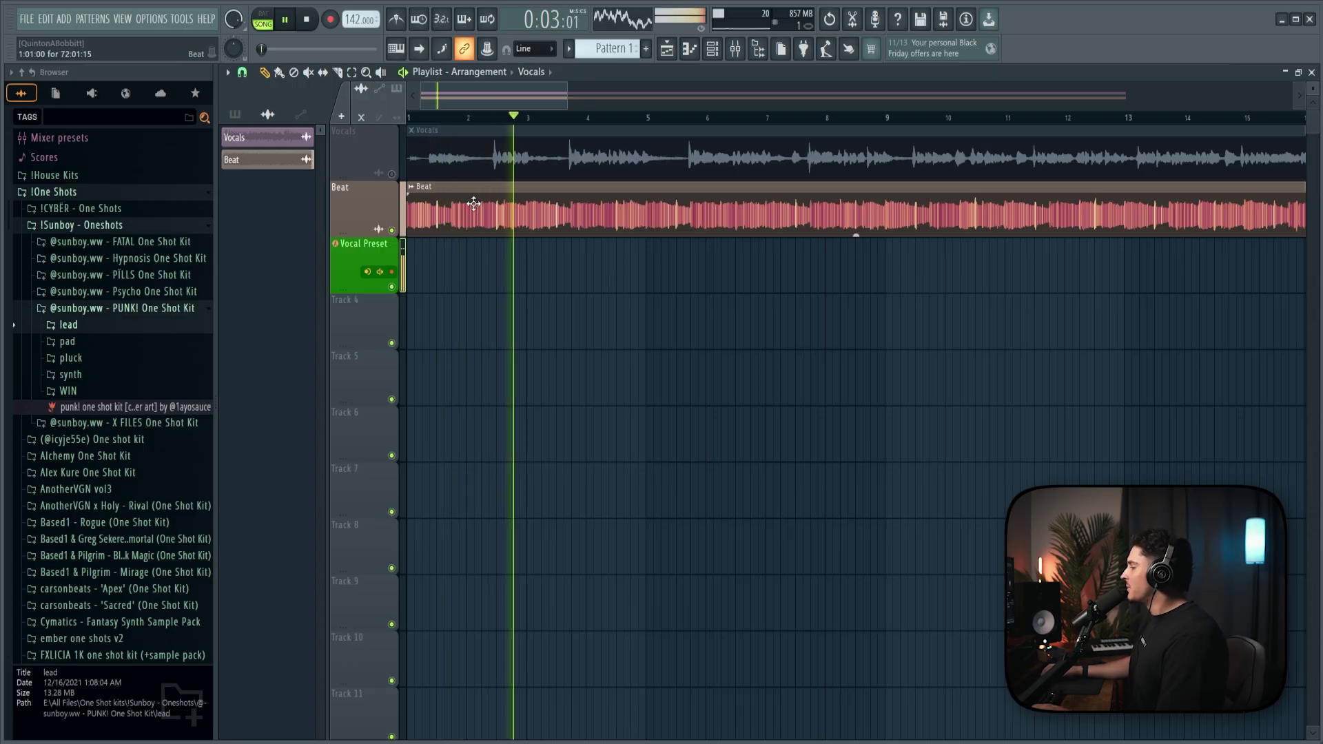
Step: Check the del bus delay settings, then unmute the Vocals track and play to hear the delay
{"action": "key", "text": "space"}
{"action": "key", "text": "F9"}
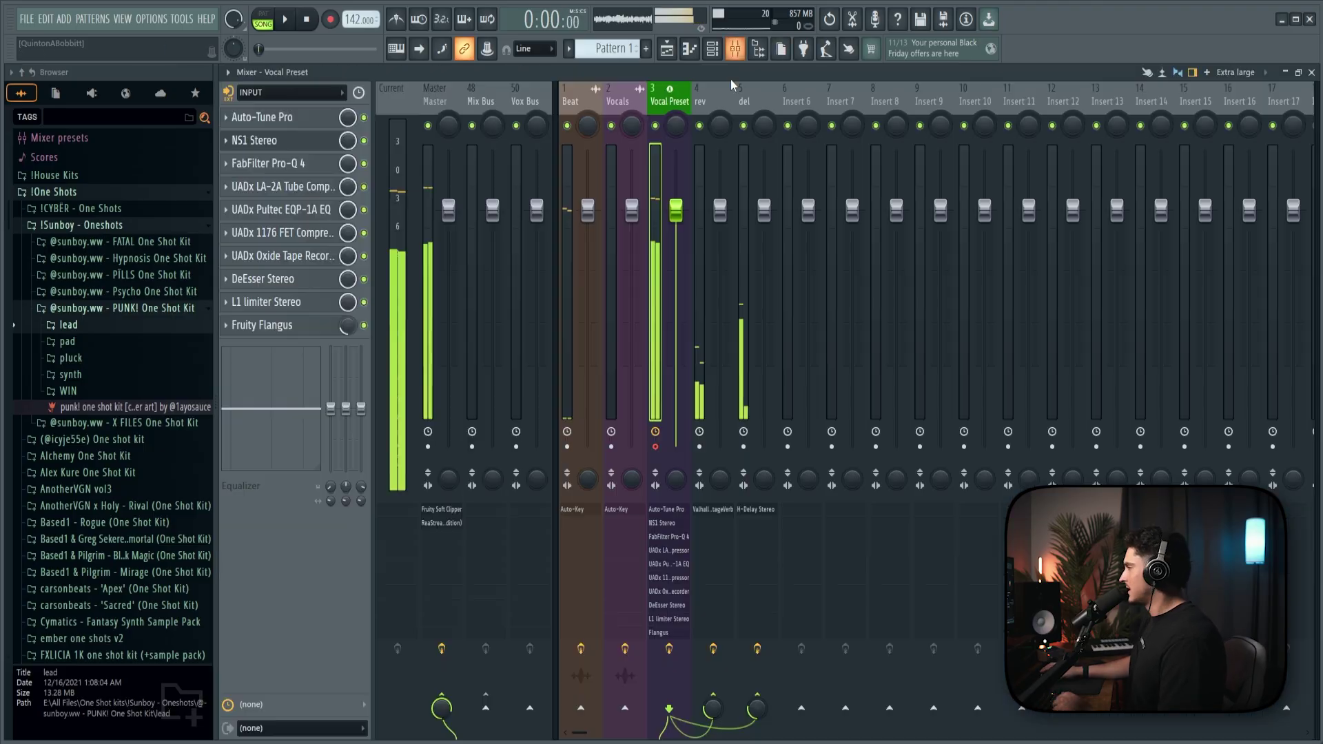
{"action": "left_click", "coordinate": [742, 194]}
{"action": "left_click", "coordinate": [253, 118]}
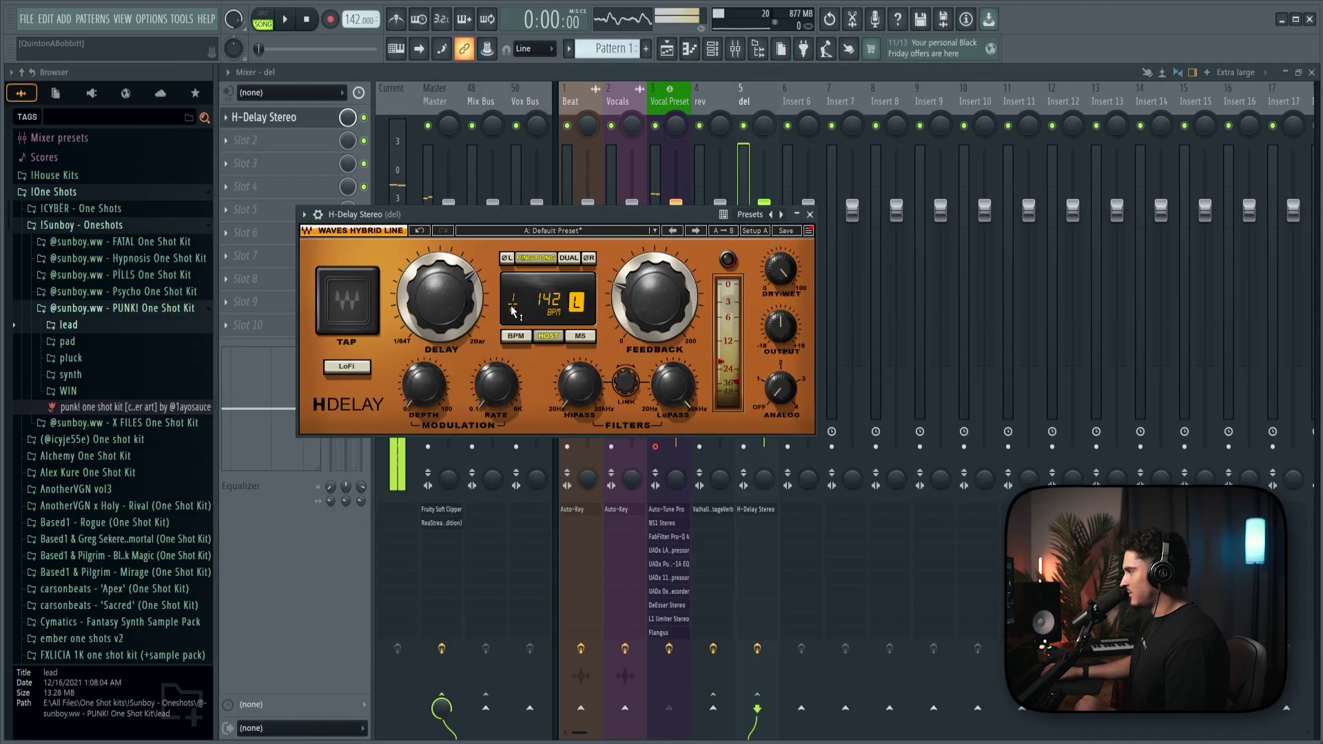
{"action": "mouse_move", "coordinate": [654, 298]}
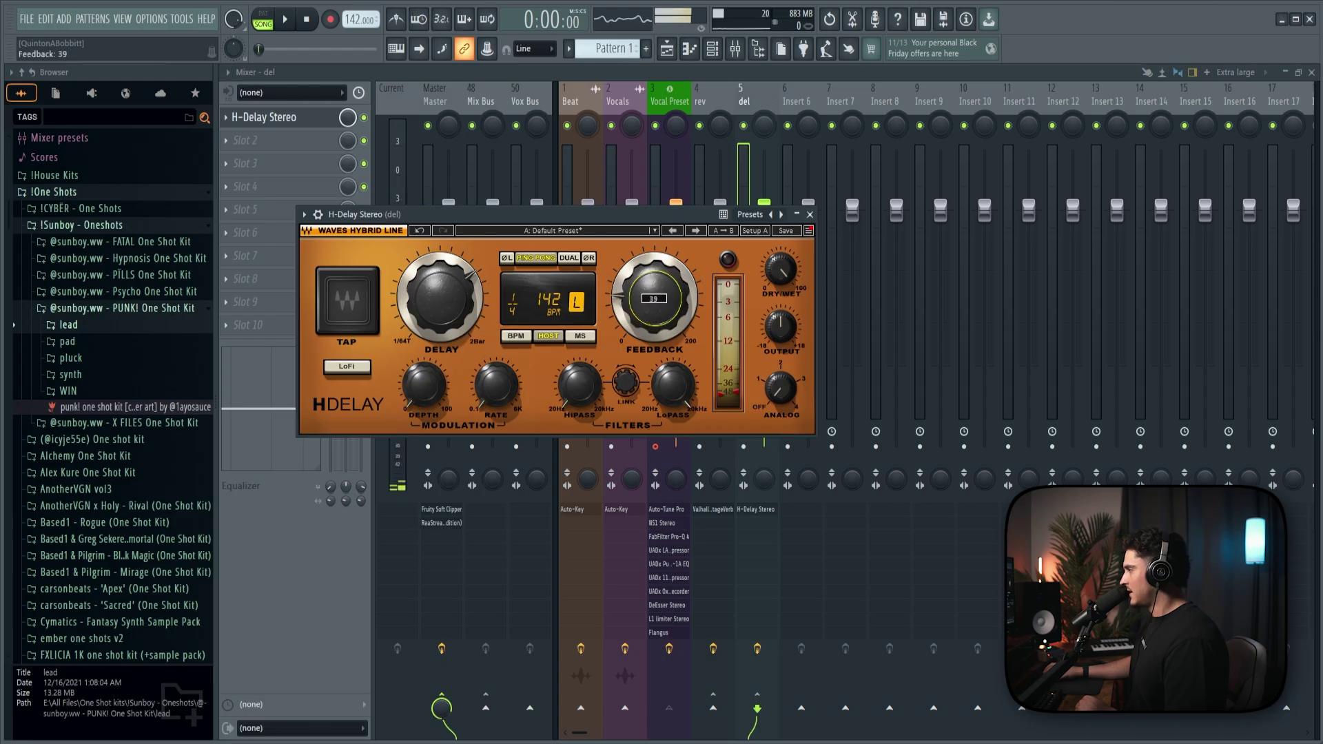
{"action": "left_click", "coordinate": [811, 215]}
{"action": "key", "text": "F5"}
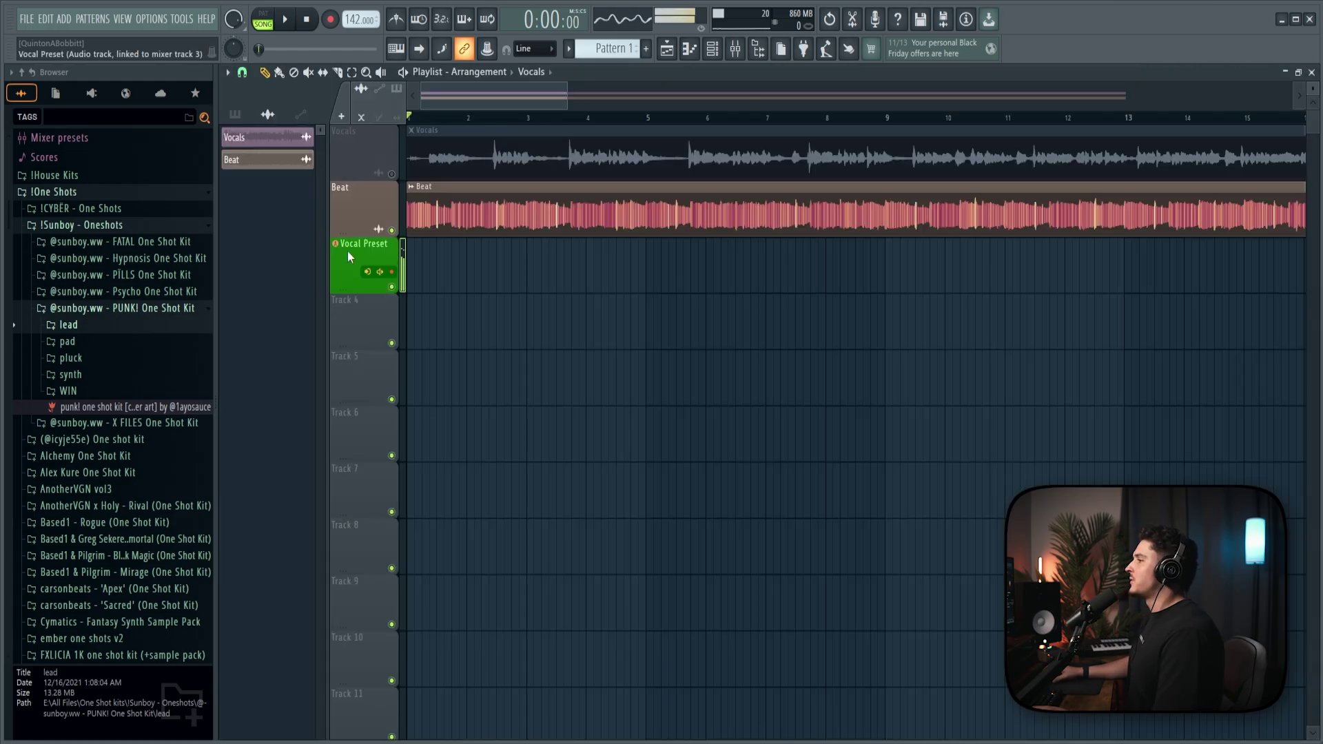
{"action": "left_click", "coordinate": [391, 174]}
{"action": "key", "text": "space"}
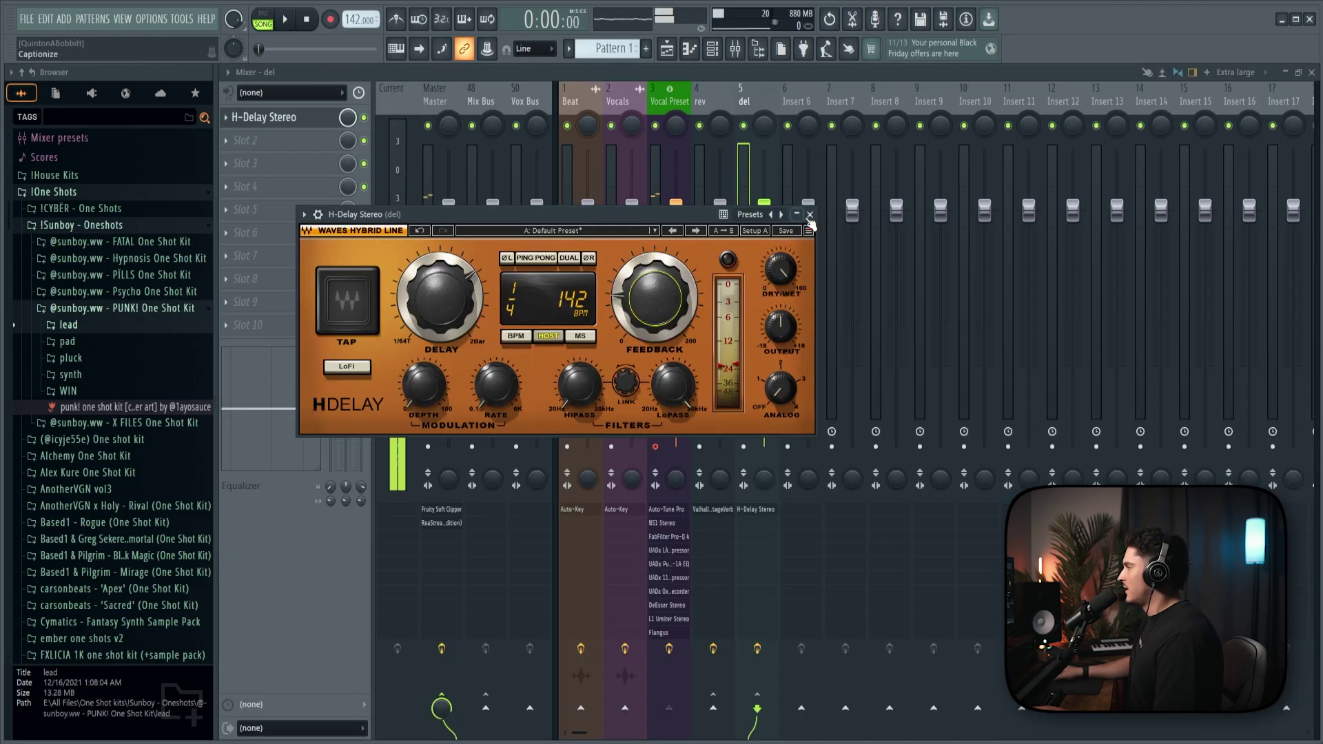
Step: Add S1 Imager Stereo to the del bus's second slot and raise its Width fader
{"action": "left_click", "coordinate": [810, 215]}
{"action": "left_click", "coordinate": [287, 145]}
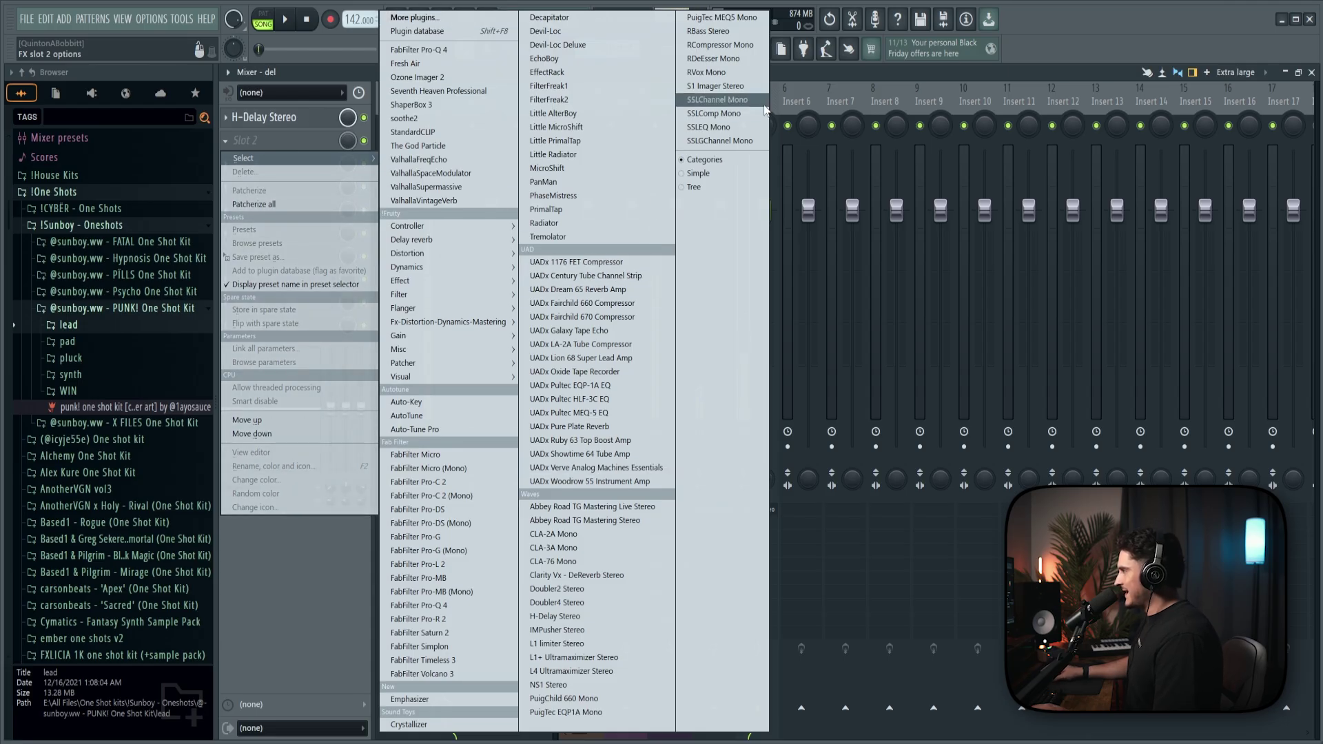
{"action": "left_click", "coordinate": [715, 86]}
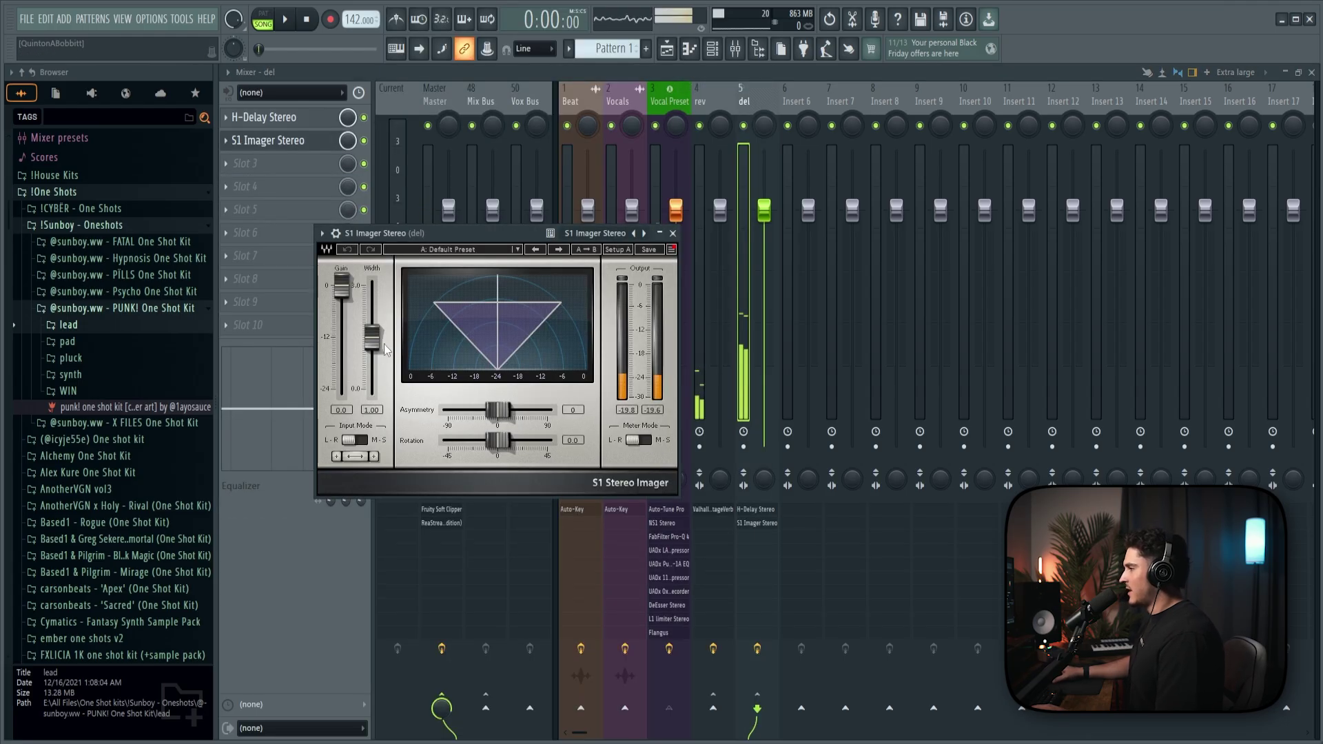
{"action": "left_click_drag", "start_coordinate": [377, 348], "coordinate": [375, 286]}
Step: Record a short vocal take on the Vocal Preset track from the arrangement view
{"action": "key", "text": "F5"}
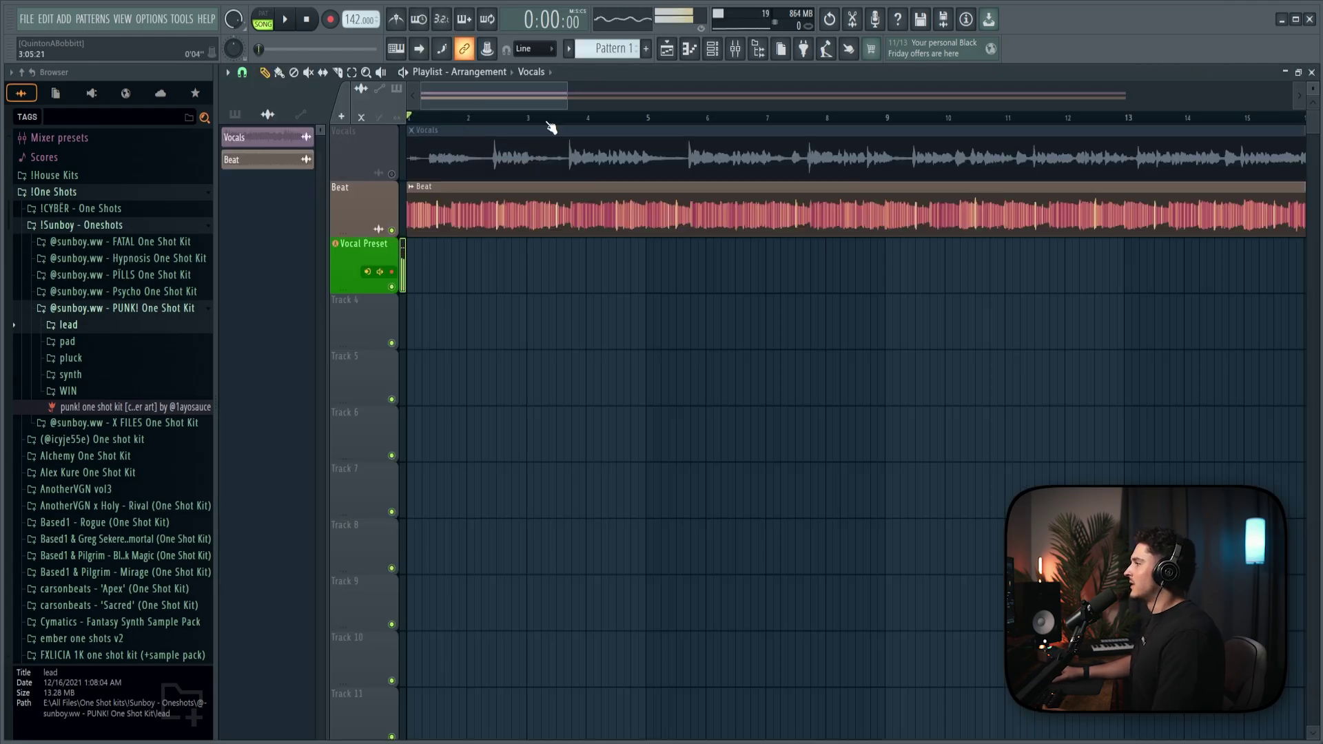
{"action": "key", "text": "space"}
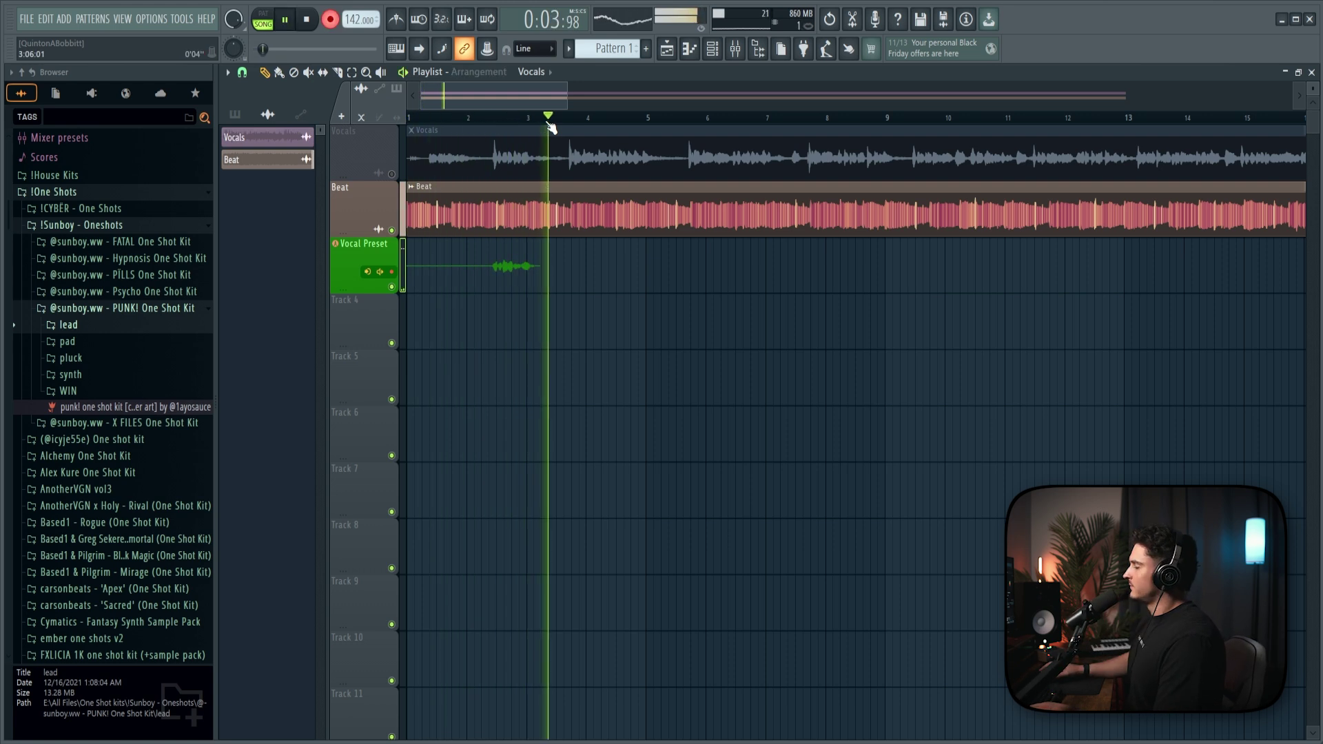
{"action": "key", "text": "space"}
Step: Lower the Vocal Preset L1 limiter Out Ceiling to about -6 dB and play it back
{"action": "key", "text": "F9"}
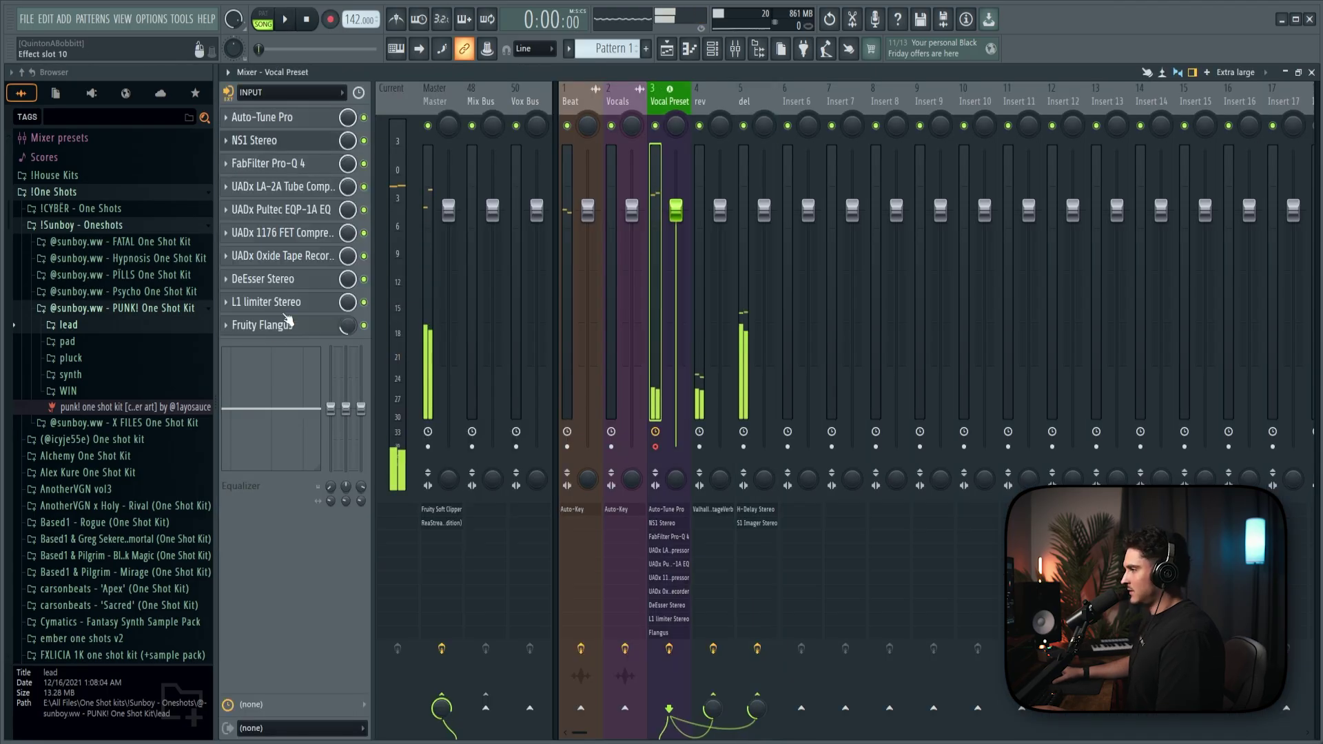
{"action": "left_click", "coordinate": [266, 302]}
{"action": "left_click_drag", "start_coordinate": [451, 314], "coordinate": [451, 331]}
{"action": "key", "text": "space"}
{"action": "left_click_drag", "start_coordinate": [632, 215], "coordinate": [674, 224]}
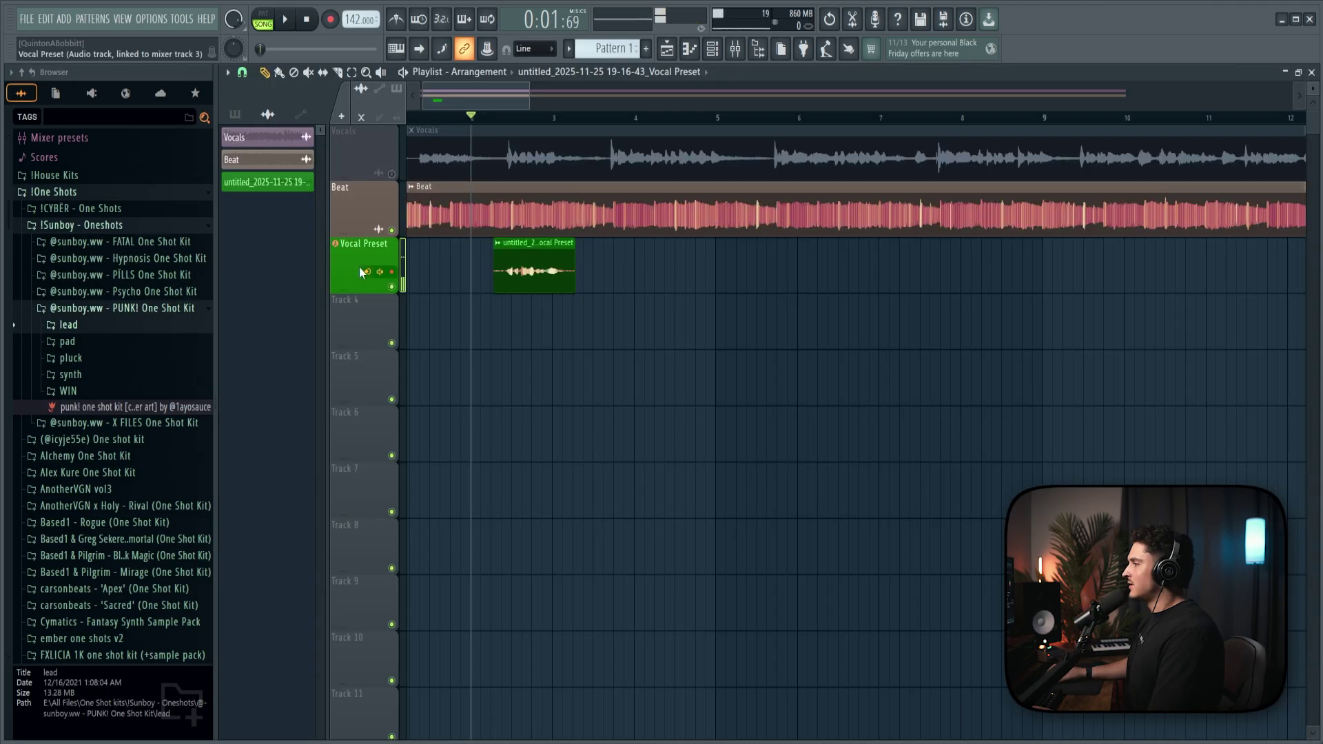
Step: Clone Vocal Preset with its effects as 'adlibs' and move its insert beside Vocal Preset
{"action": "right_click", "coordinate": [351, 264]}
{"action": "left_click", "coordinate": [386, 575]}
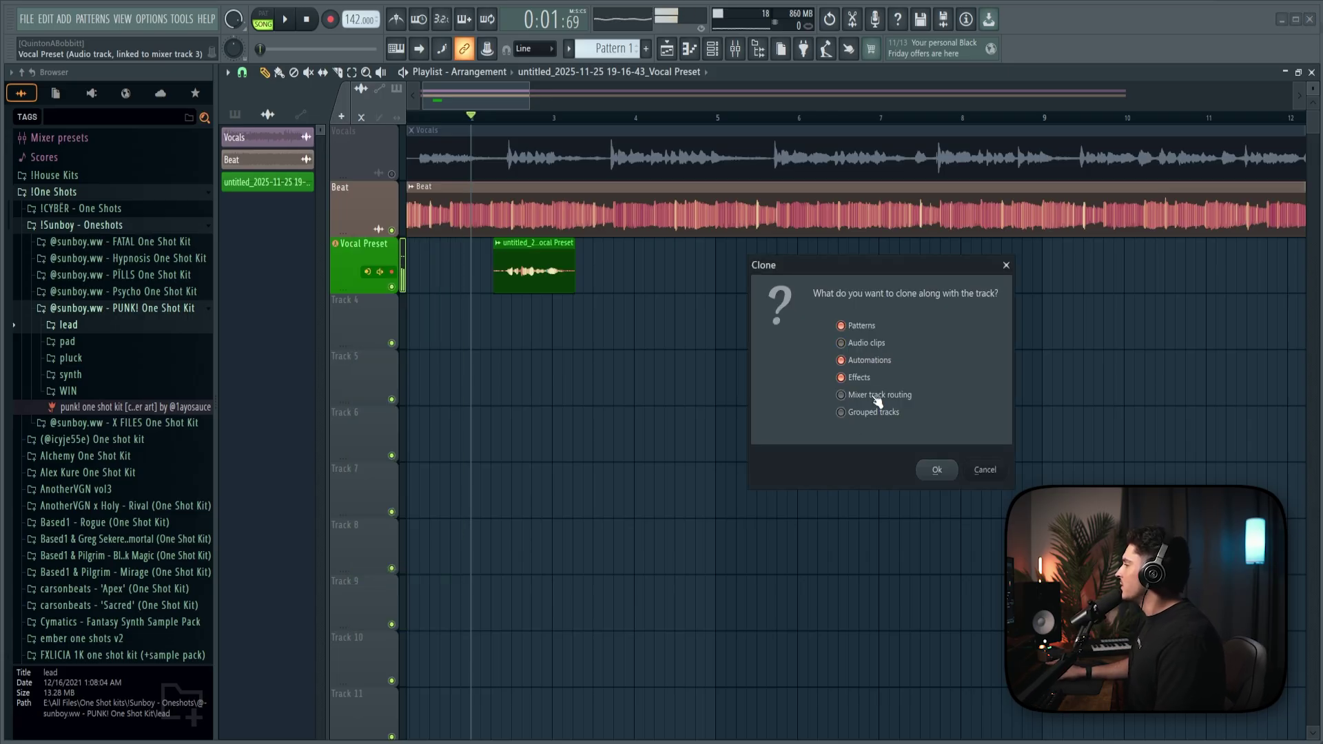
{"action": "left_click", "coordinate": [930, 470]}
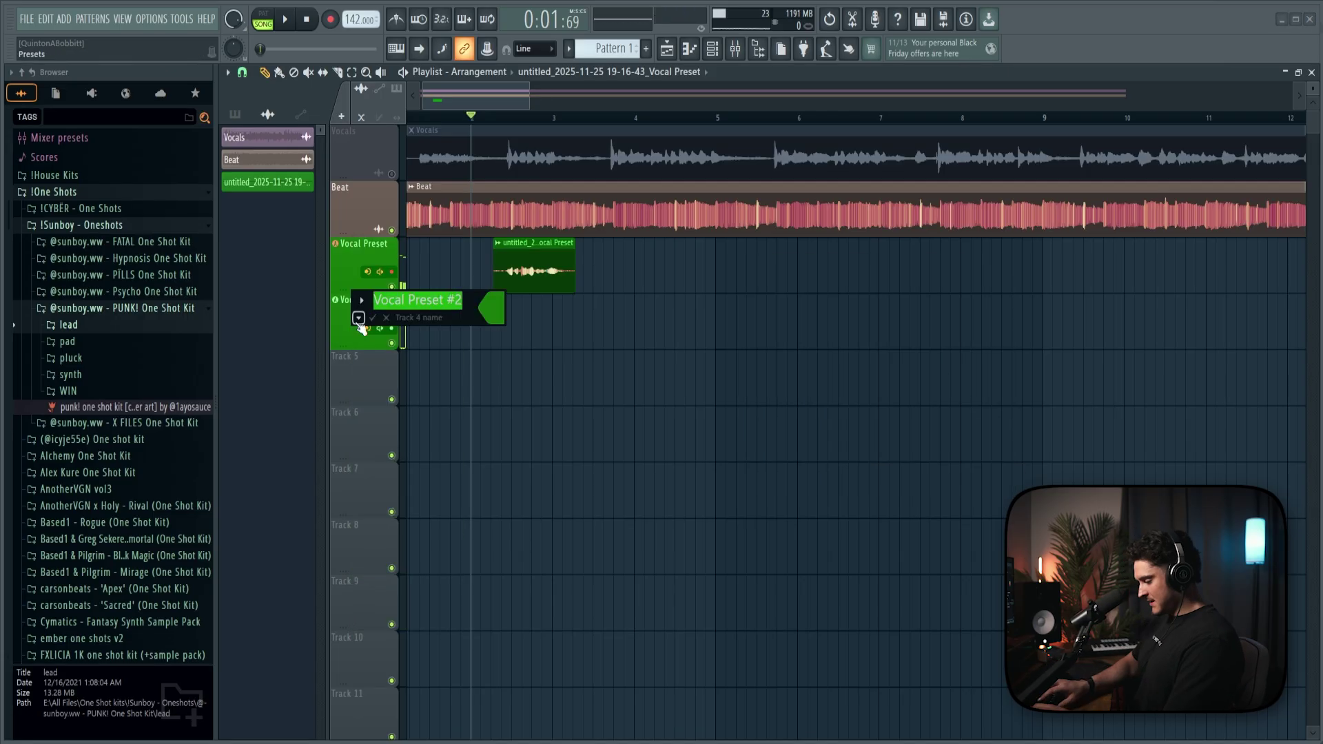
{"action": "type", "text": "adlibs"}
{"action": "key", "text": "Return"}
{"action": "key", "text": "F9"}
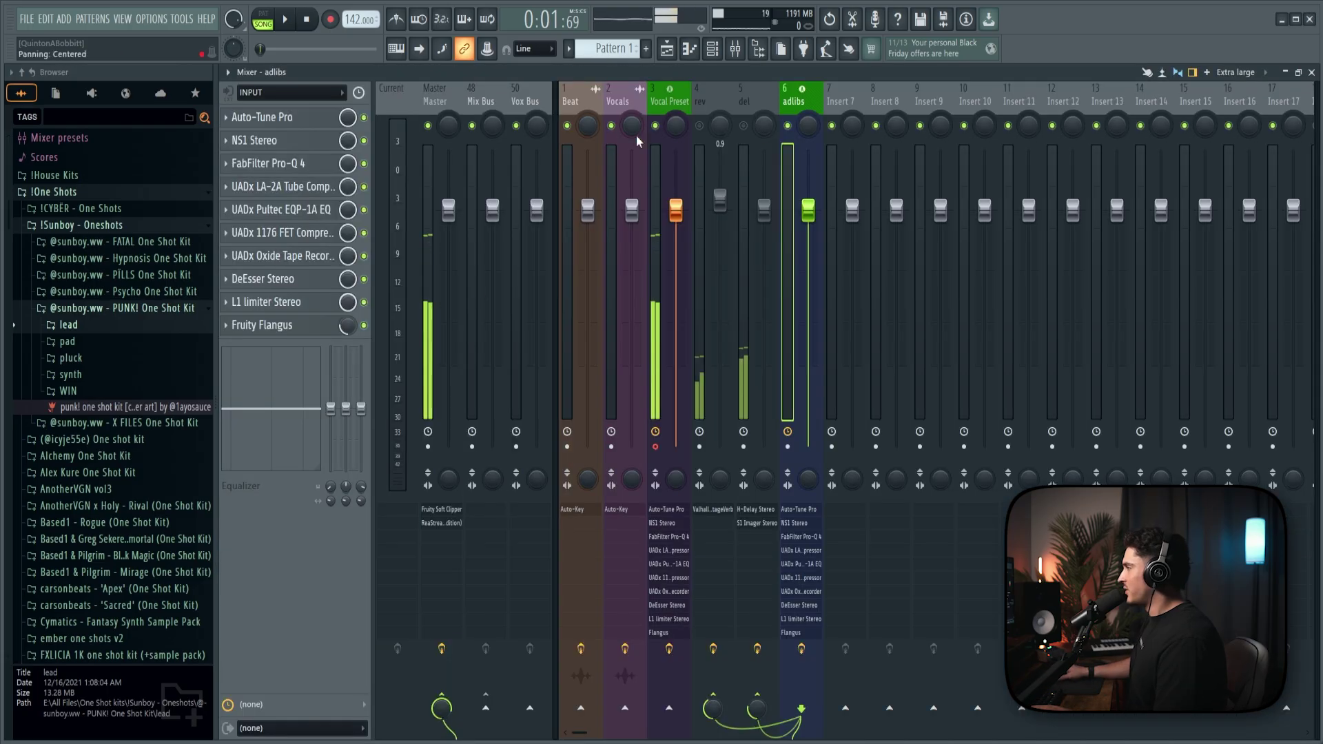
{"action": "key", "text": "alt+Left"}
{"action": "key", "text": "alt+Left"}
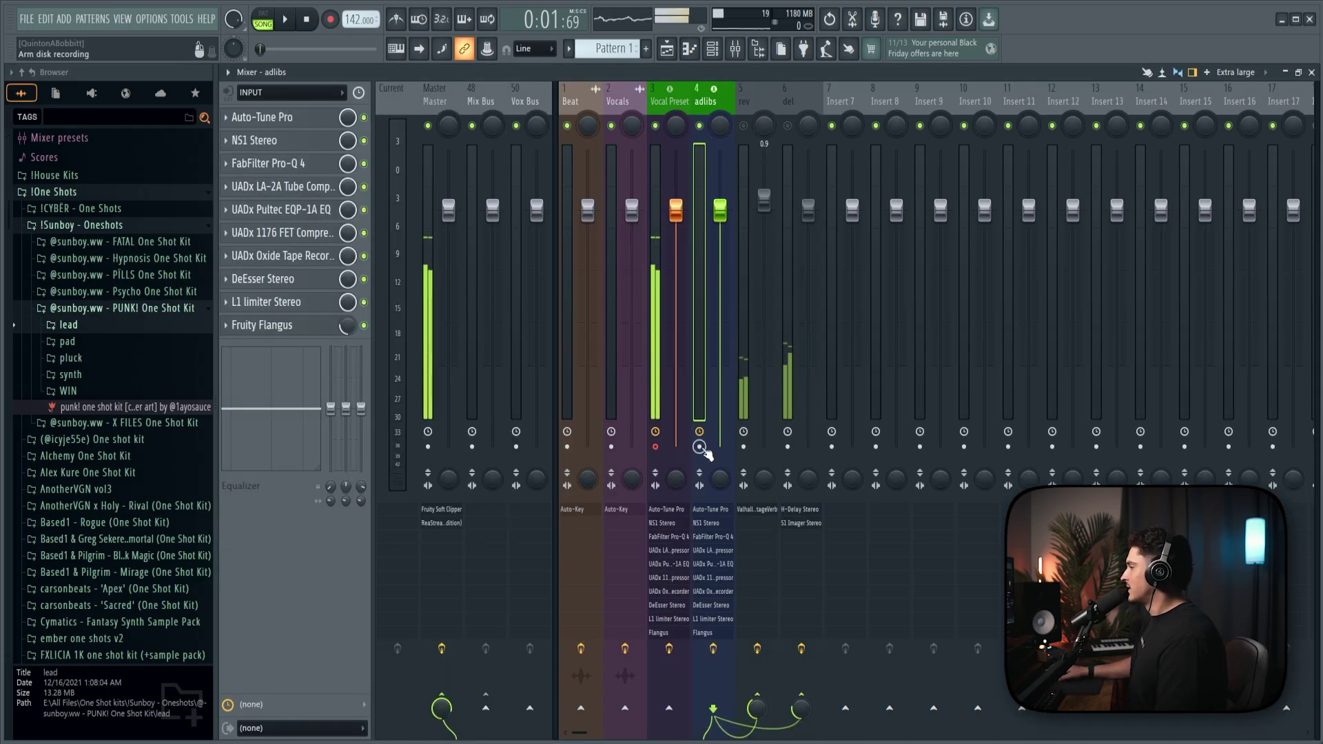
{"action": "left_click", "coordinate": [685, 135]}
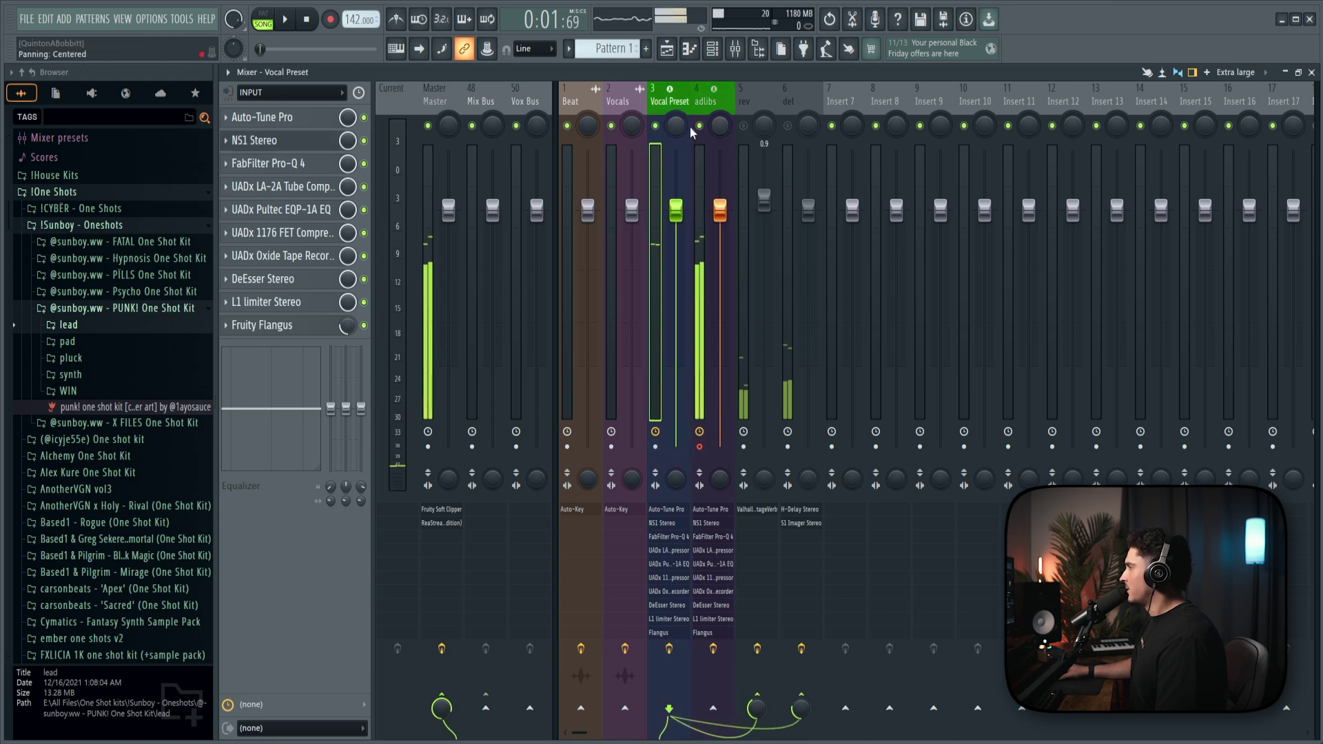
{"action": "left_click", "coordinate": [706, 135]}
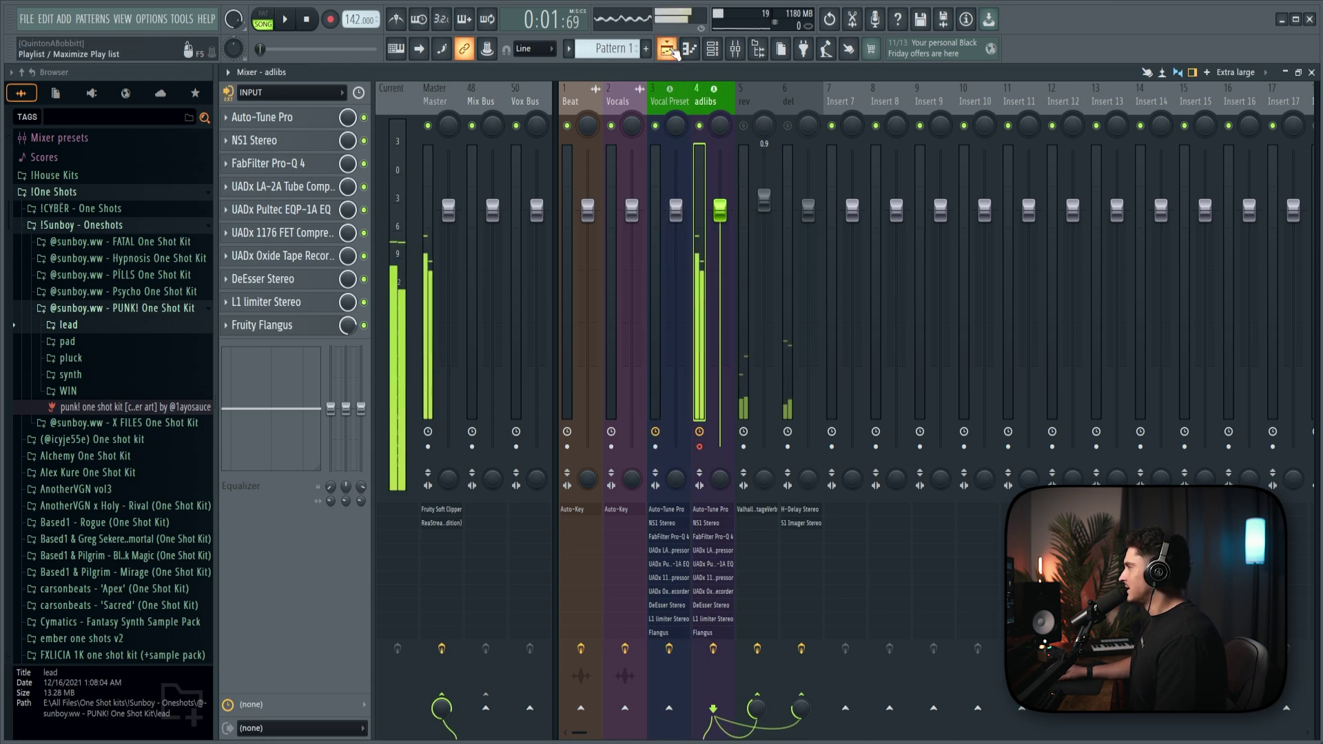
{"action": "key", "text": "F5"}
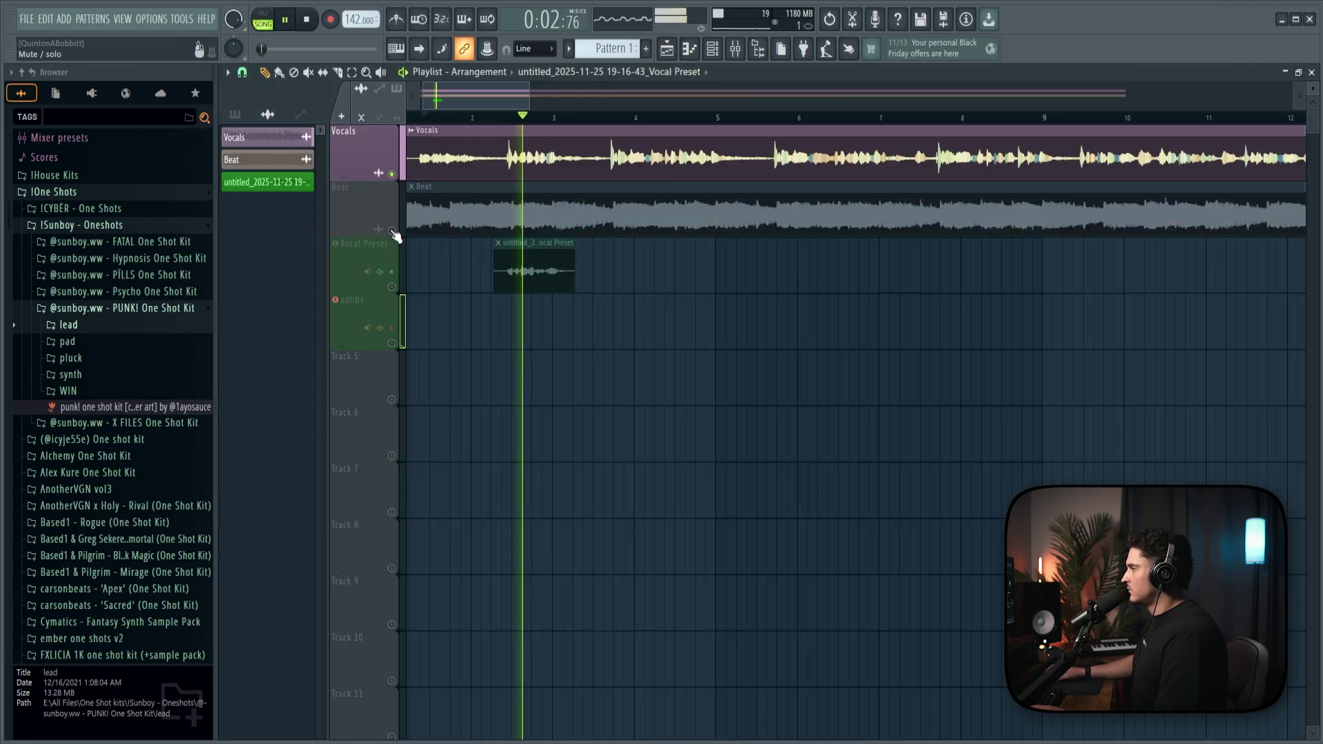
{"action": "key", "text": "F9"}
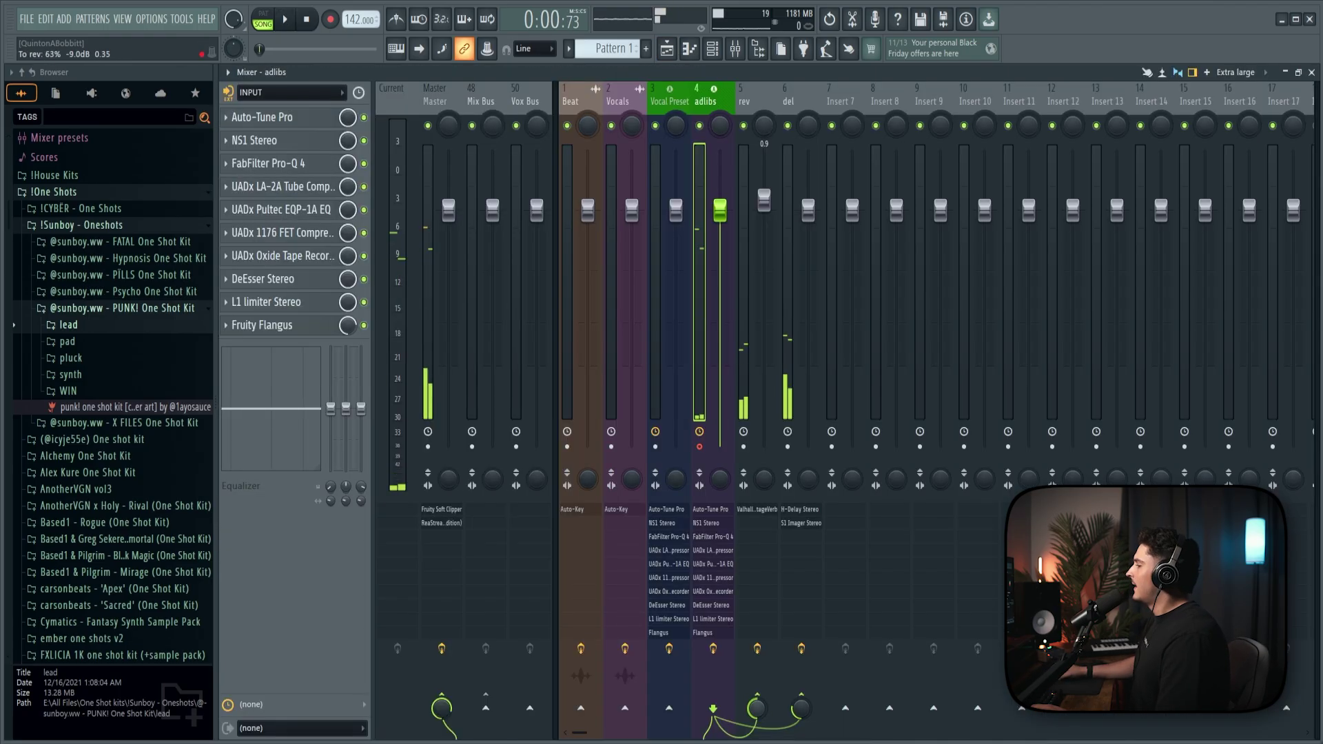
Step: Rename insert 7 to 'high pitch' and load Auto-Tune Pro onto it
{"action": "double_click", "coordinate": [839, 102]}
{"action": "type", "text": "high pitch"}
{"action": "key", "text": "Return"}
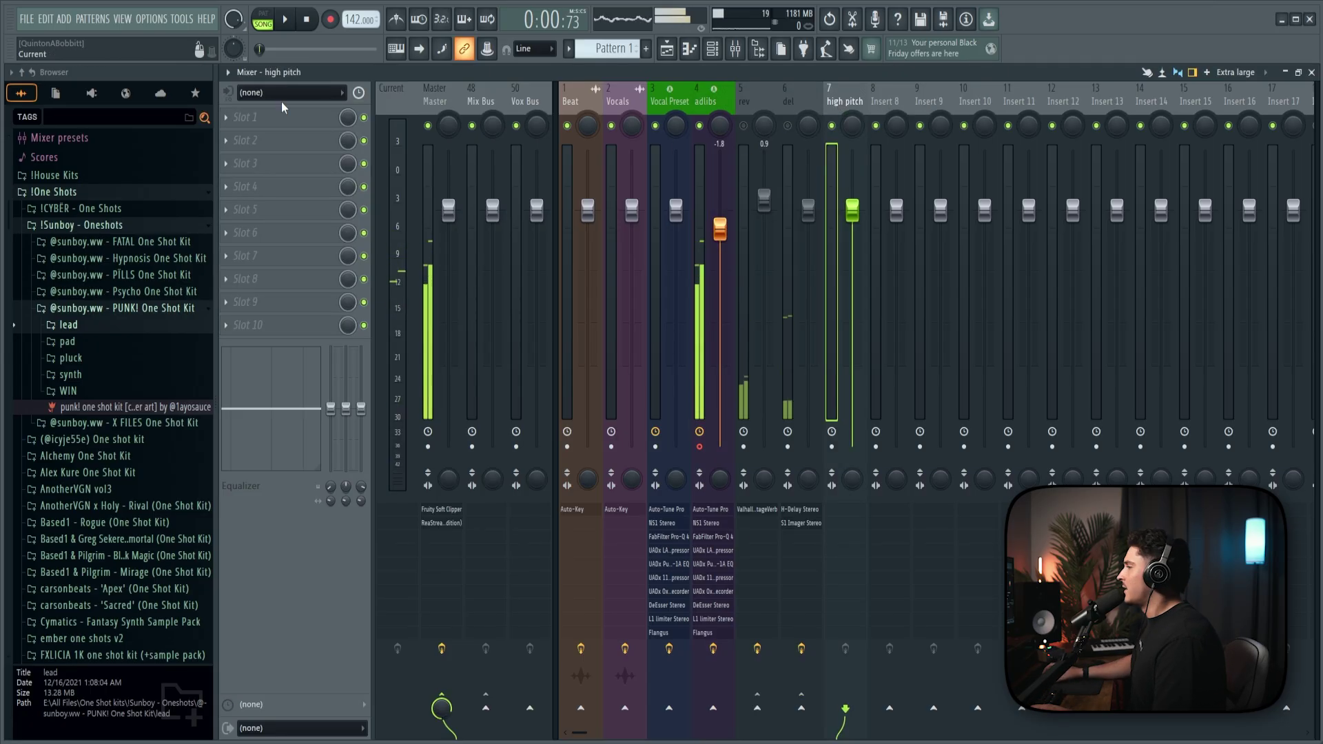
{"action": "left_click", "coordinate": [253, 117]}
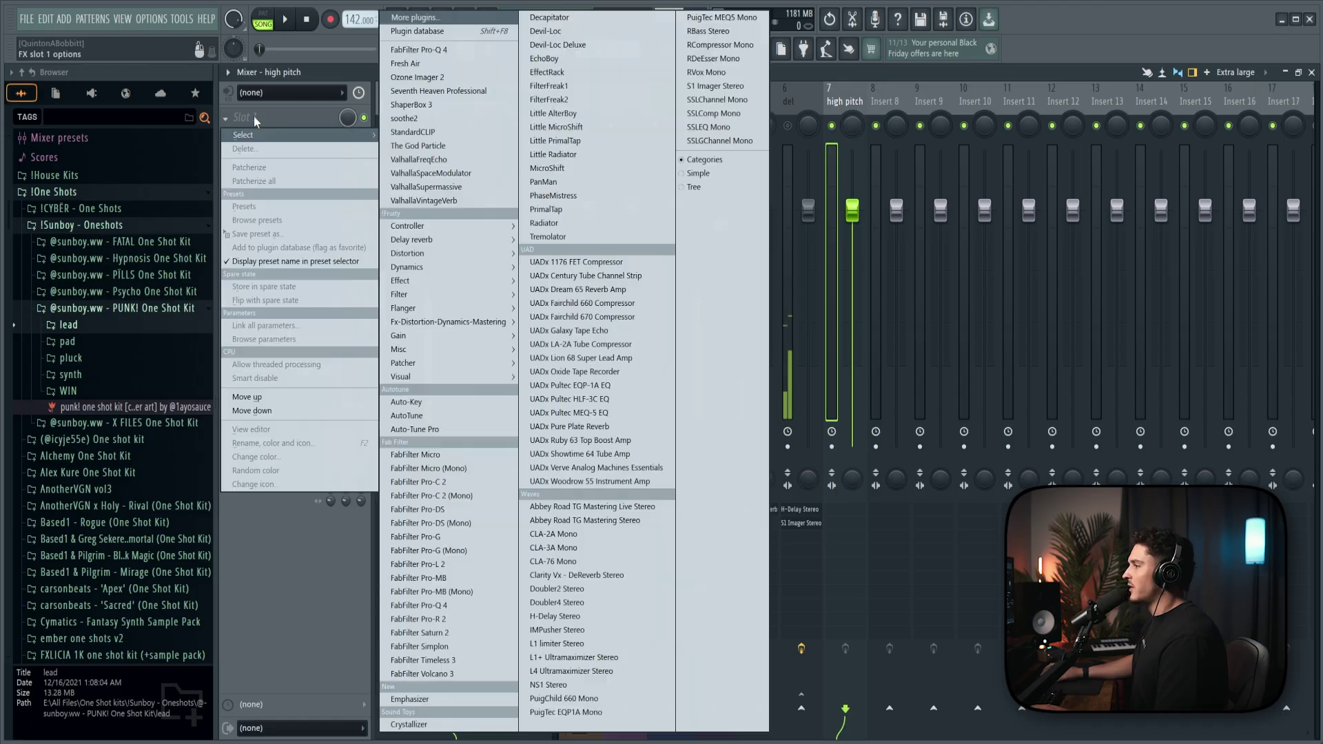
{"action": "left_click", "coordinate": [416, 429]}
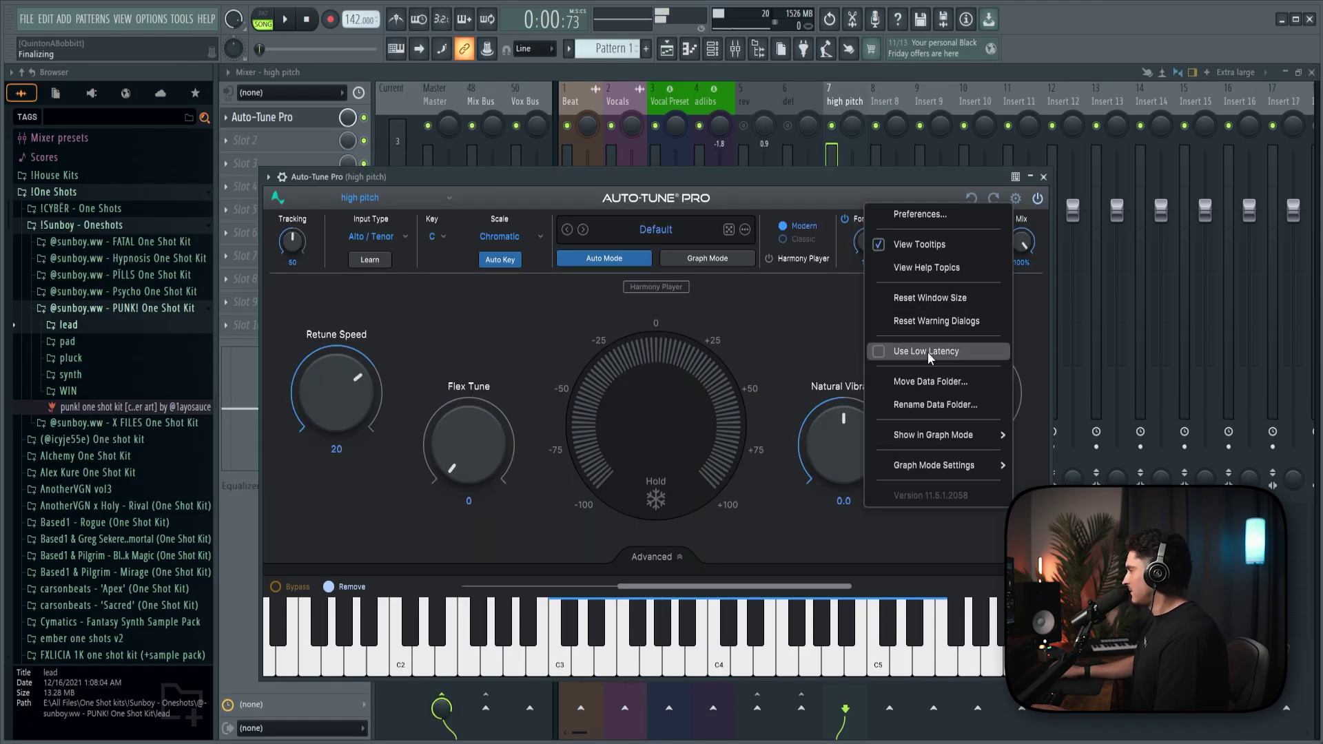
{"action": "left_click", "coordinate": [930, 353]}
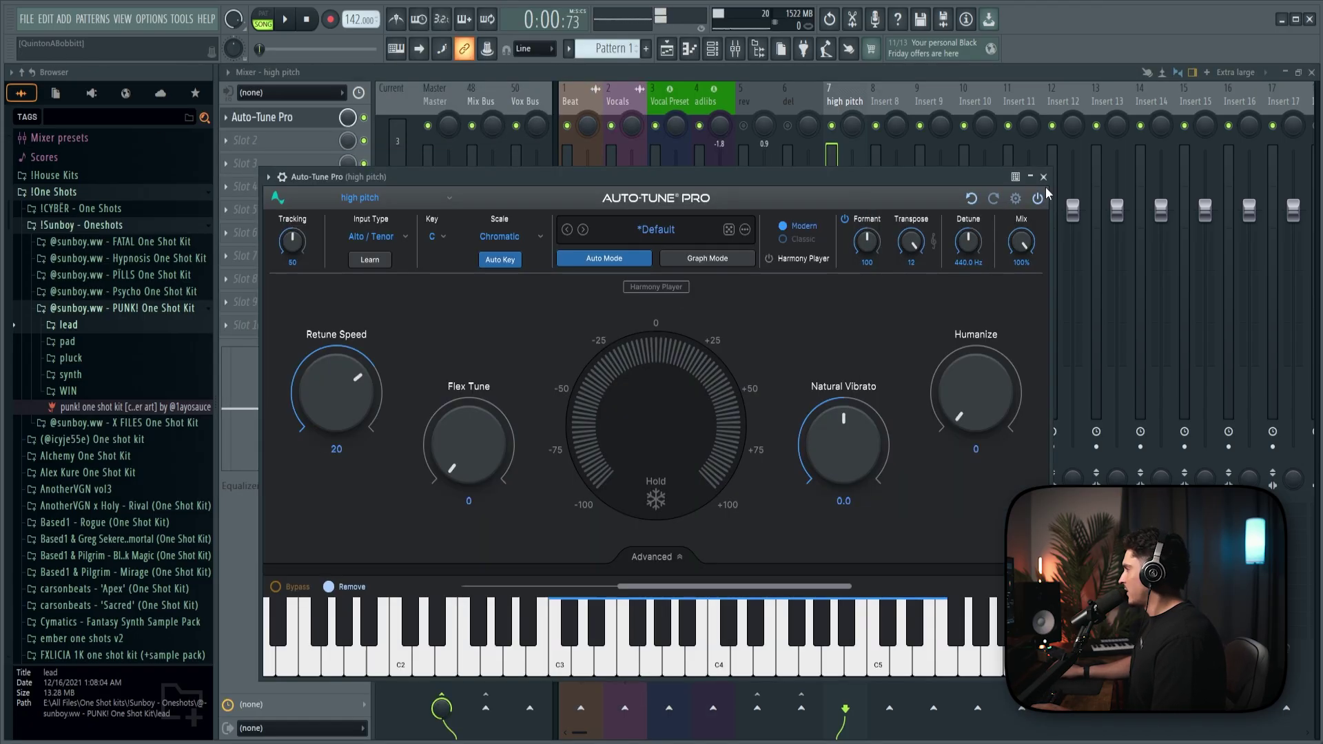
{"action": "left_click", "coordinate": [1043, 177]}
Step: Send the adlibs channel to the high pitch bus at 76% and play the song
{"action": "left_click", "coordinate": [698, 175]}
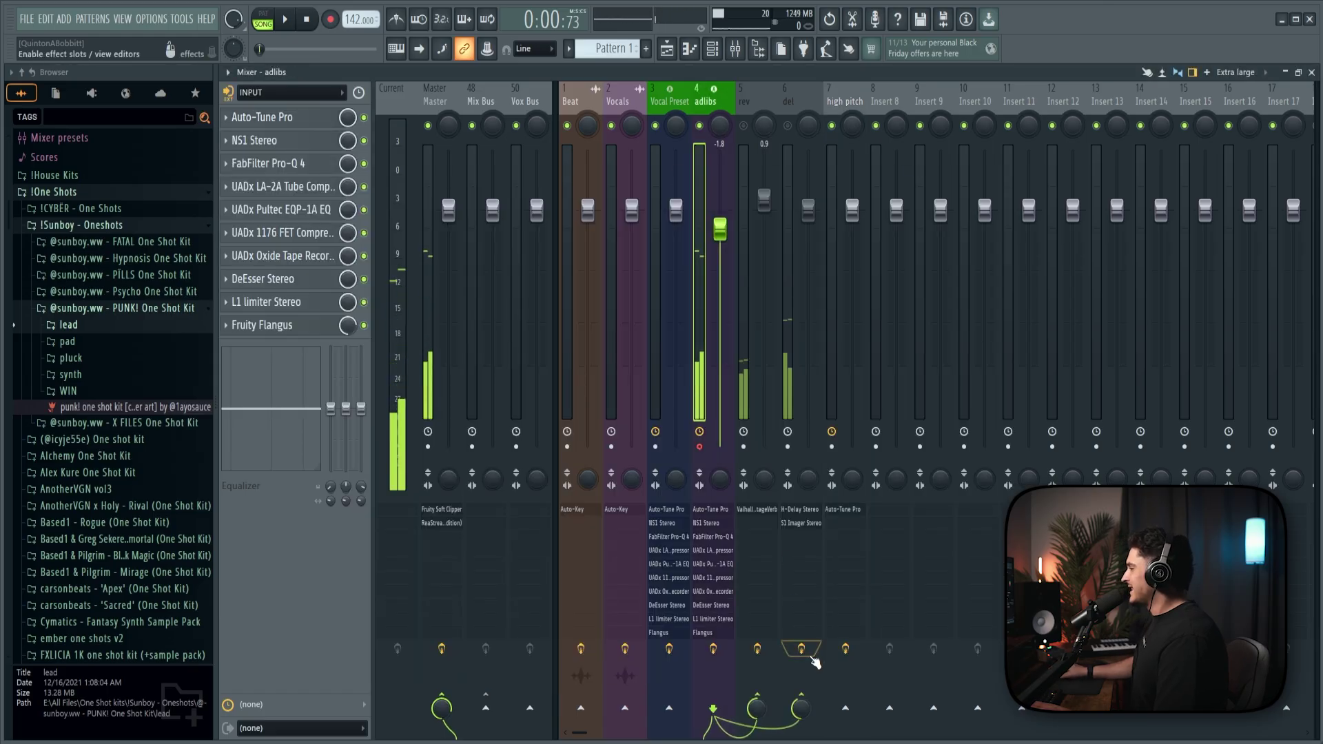
{"action": "left_click", "coordinate": [846, 708]}
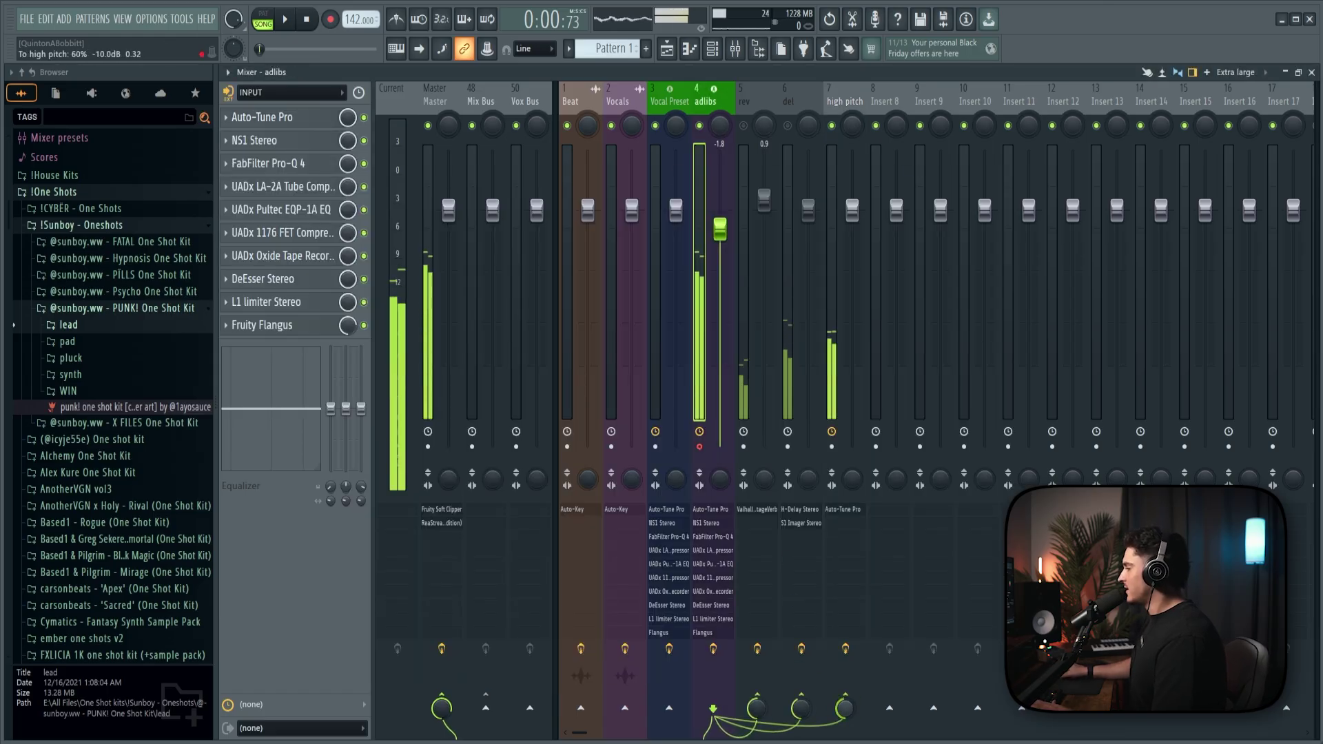
{"action": "left_click_drag", "start_coordinate": [845, 708], "coordinate": [848, 717]}
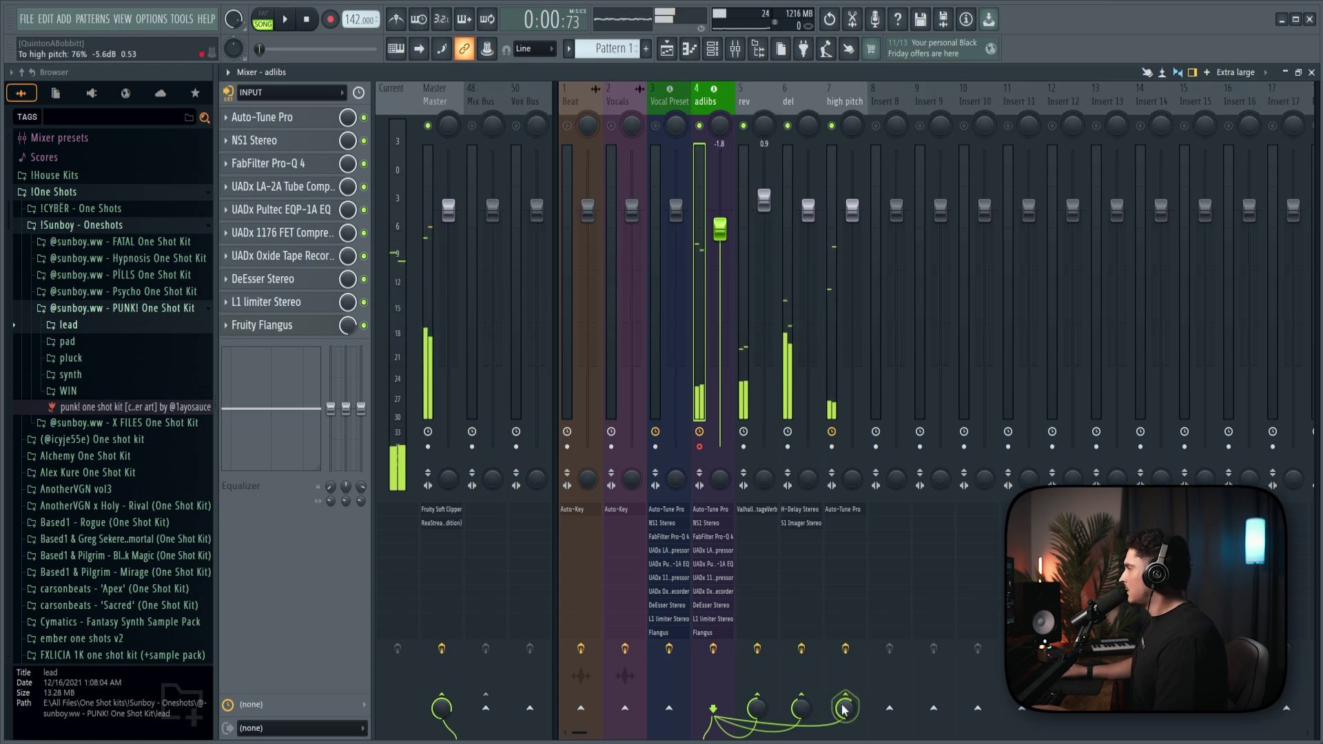
{"action": "left_click", "coordinate": [667, 48]}
{"action": "key", "text": "space"}
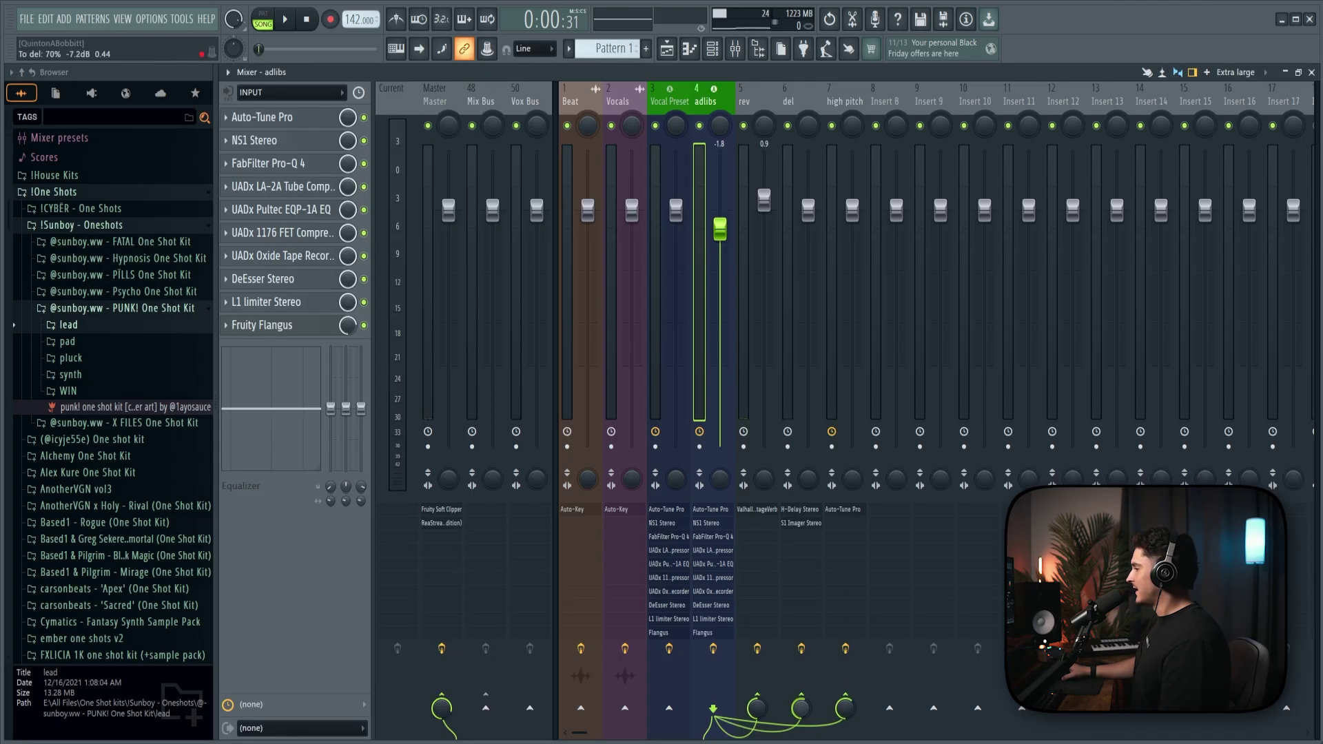
Step: Listen to the mix, then pull the adlibs fader down to -2.8 dB
{"action": "key", "text": "space"}
{"action": "left_click", "coordinate": [799, 296]}
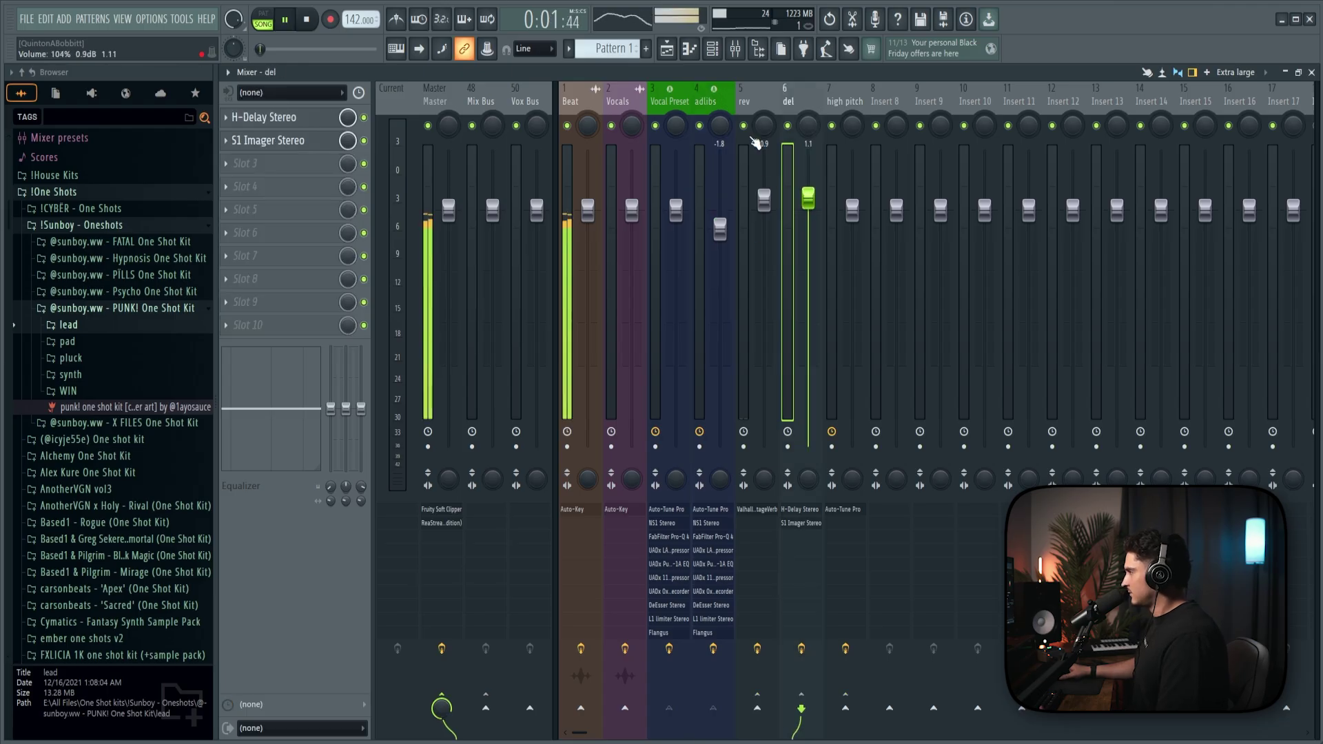
{"action": "left_click", "coordinate": [665, 53]}
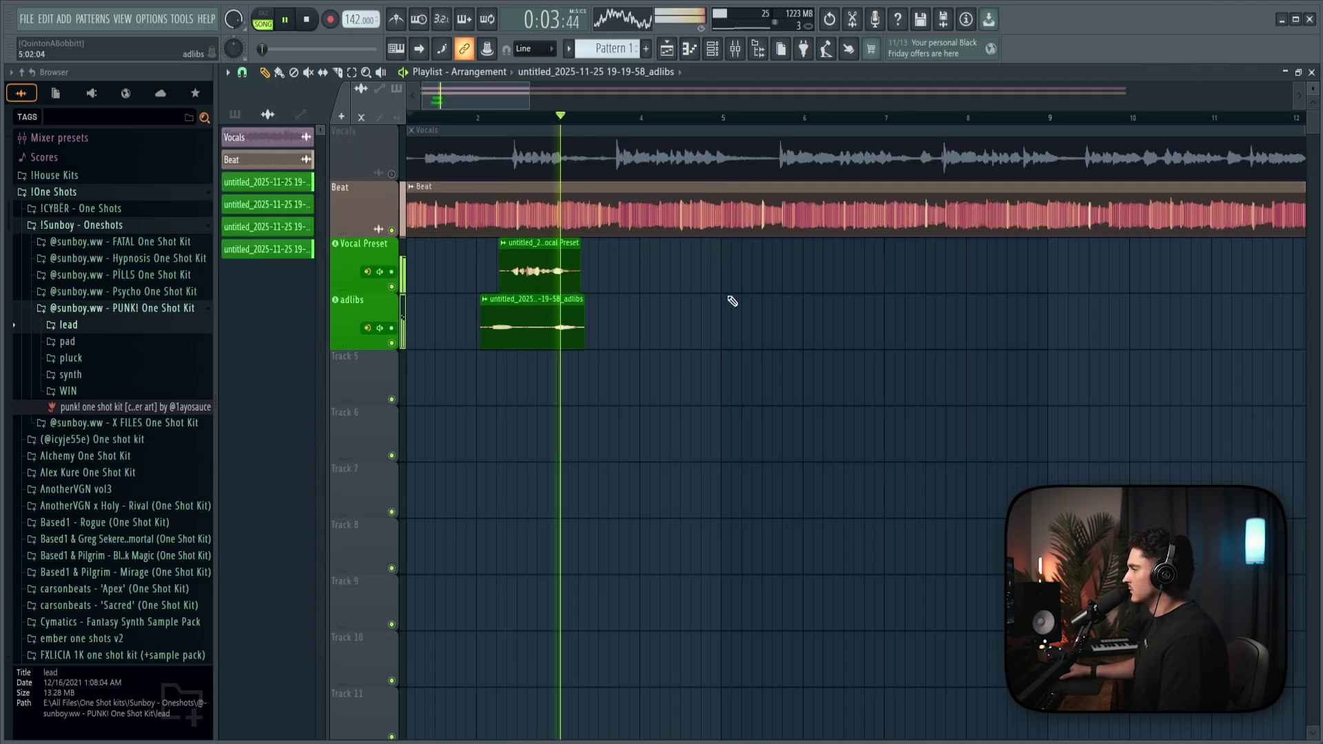
{"action": "key", "text": "F9"}
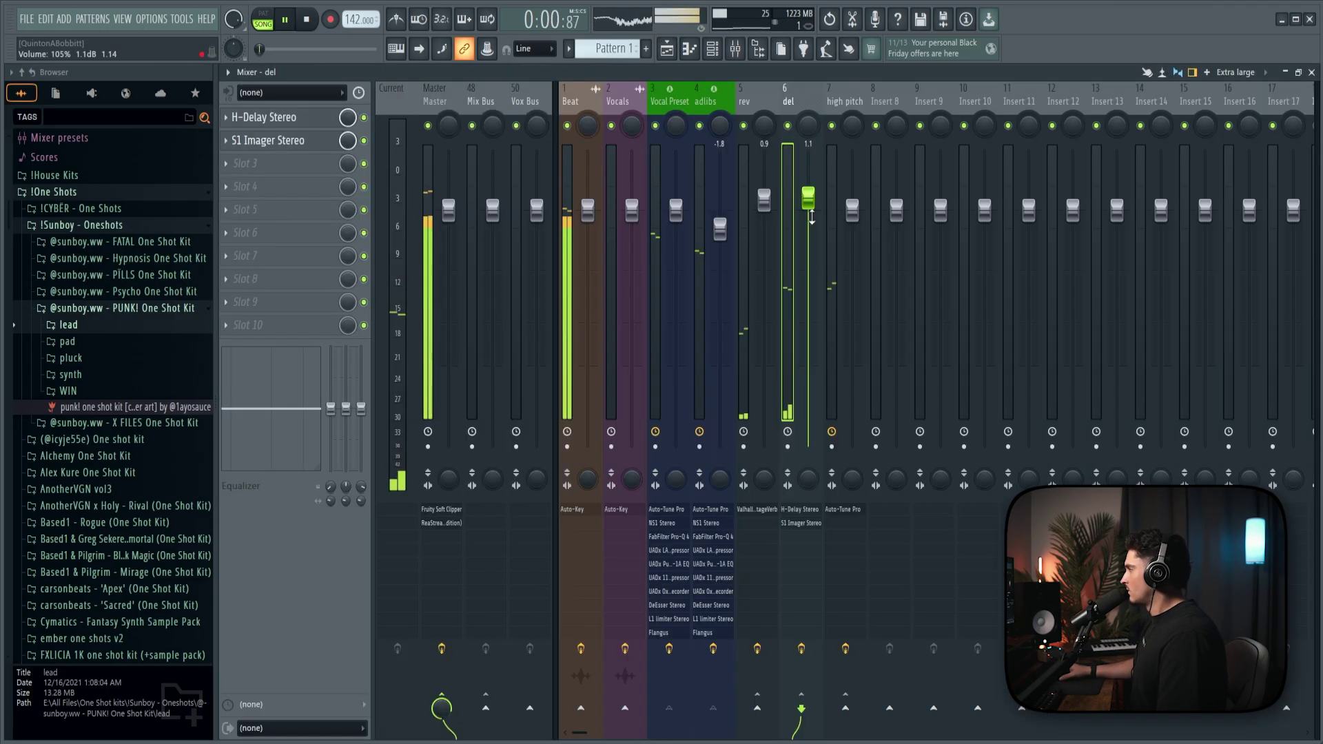
{"action": "left_click", "coordinate": [710, 661]}
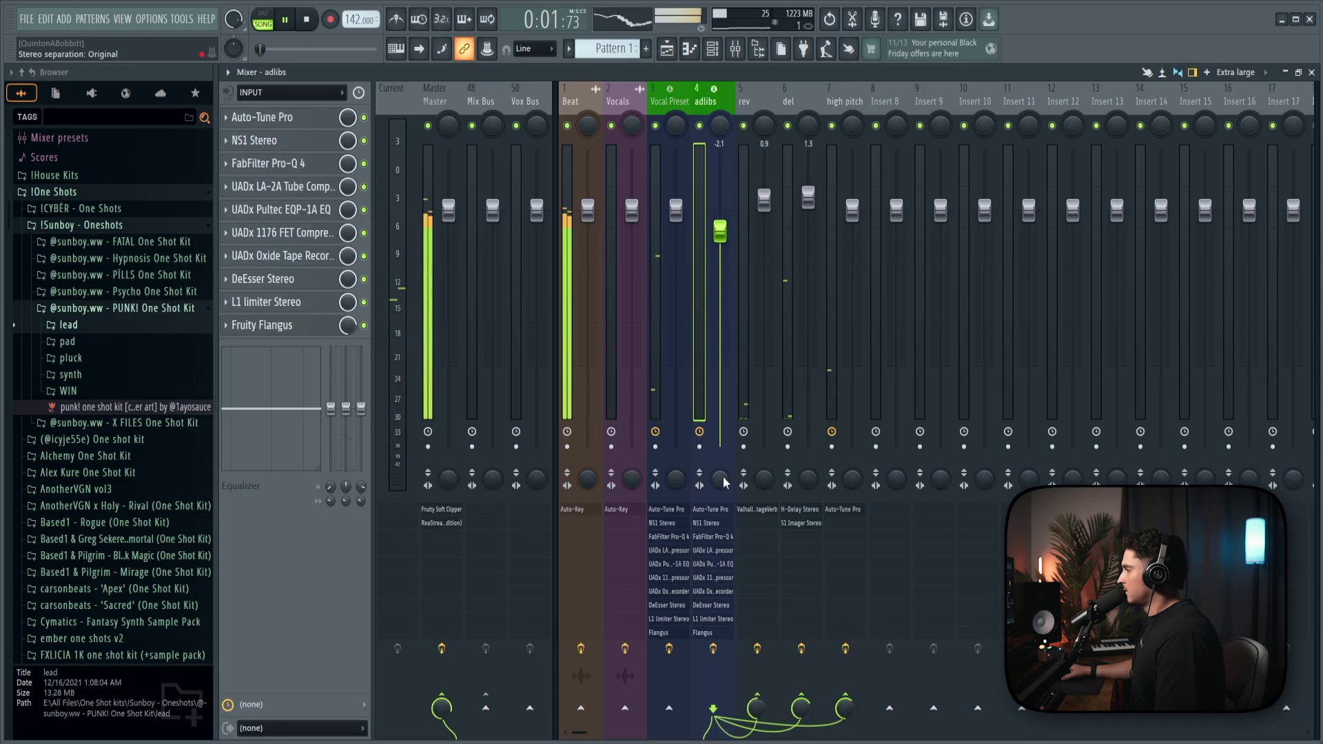
{"action": "left_click_drag", "start_coordinate": [719, 229], "coordinate": [717, 241]}
Step: Close the Vocal Preset limiter window and play the vocals back in the playlist
{"action": "left_click", "coordinate": [675, 207]}
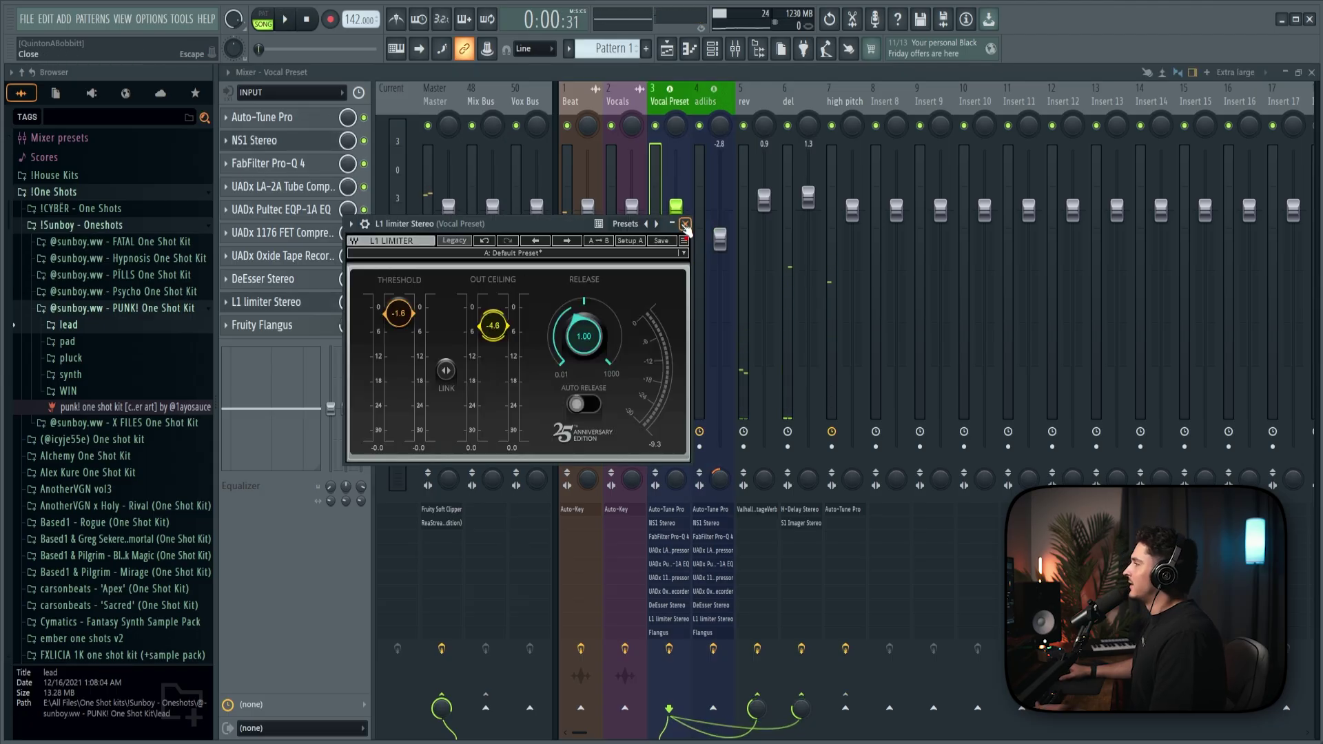
{"action": "left_click", "coordinate": [685, 225]}
{"action": "key", "text": "F5"}
{"action": "key", "text": "space"}
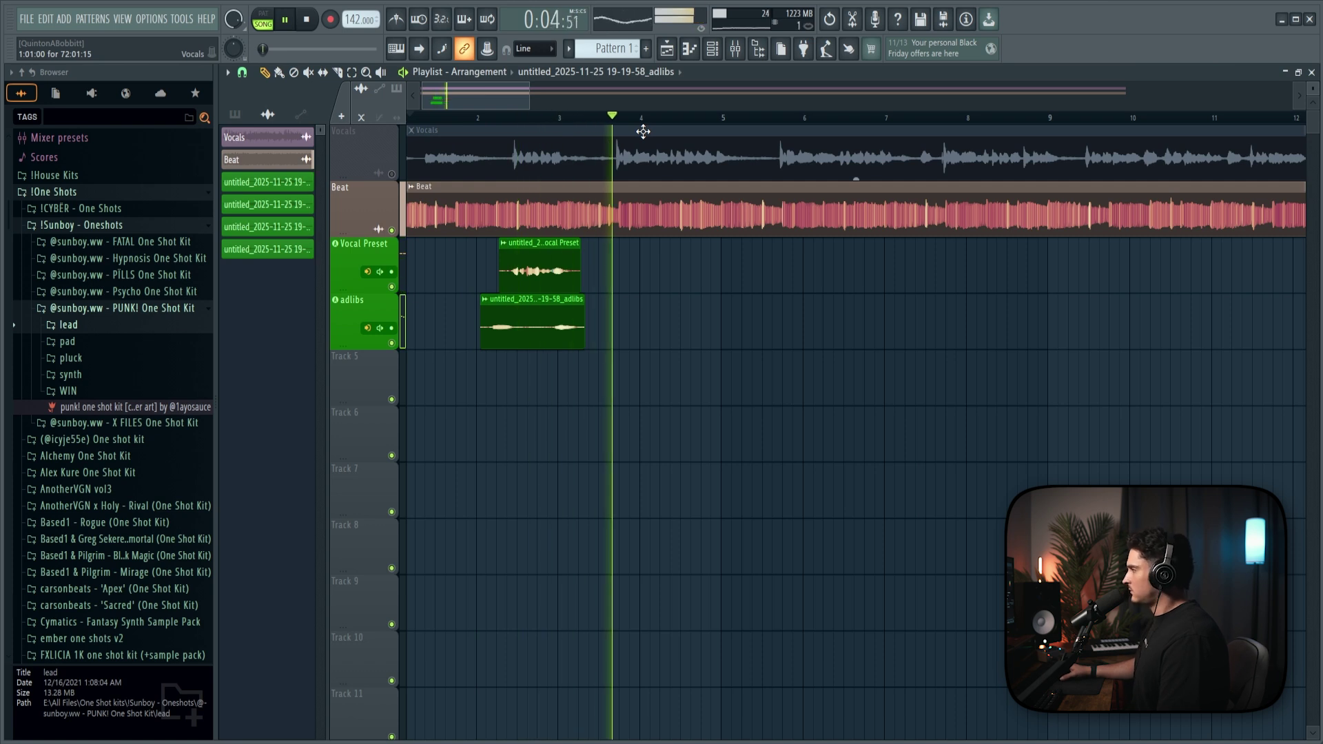
{"action": "key", "text": "space"}
{"action": "key", "text": "F9"}
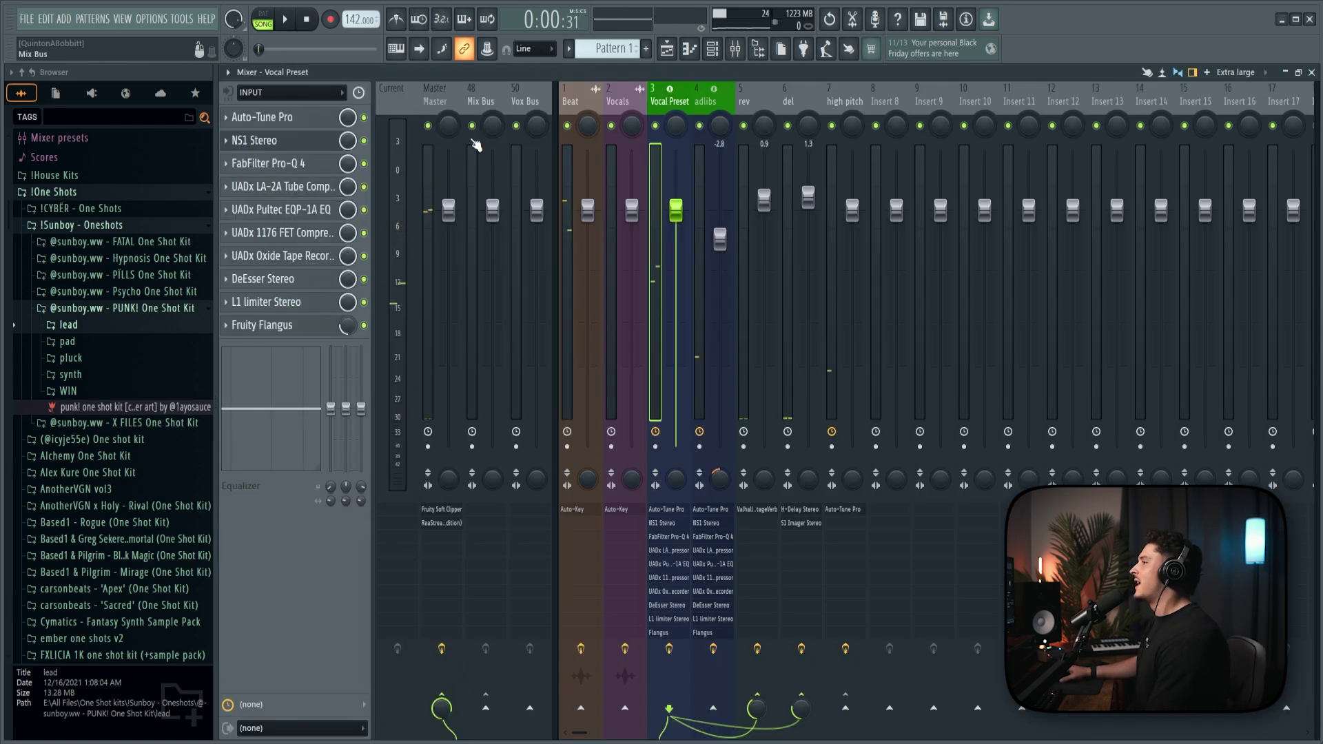
Step: Turn on the Tape Equalizer in the Master's Abbey Road TG Mastering Chain and listen
{"action": "left_click", "coordinate": [428, 163]}
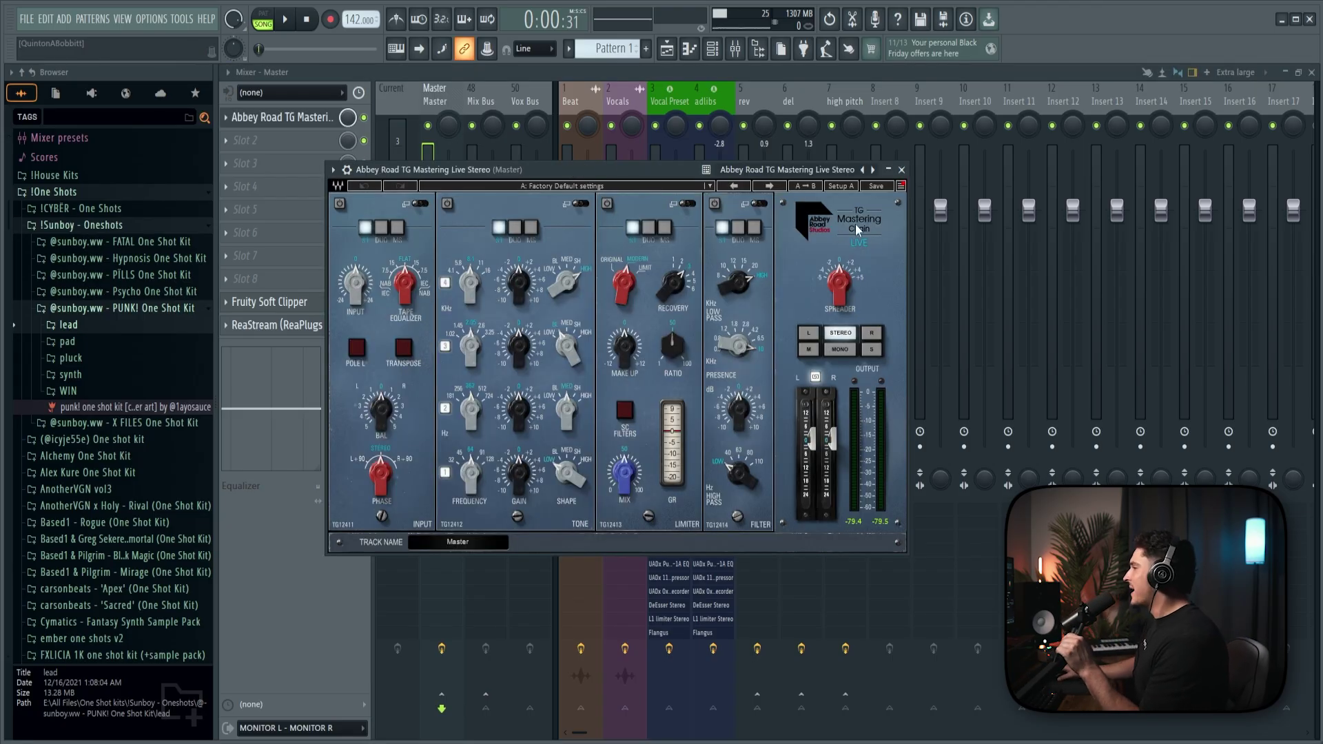
{"action": "left_click", "coordinate": [405, 290]}
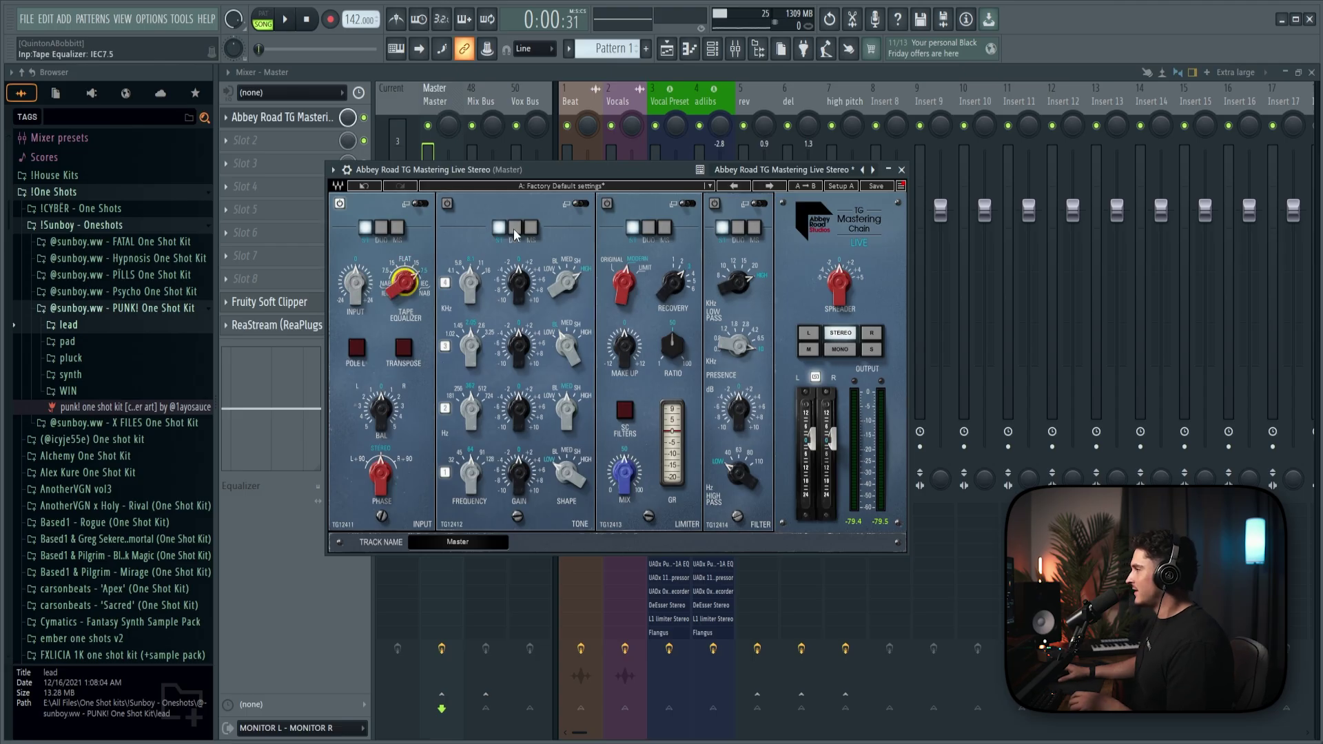
{"action": "left_click_drag", "start_coordinate": [633, 175], "coordinate": [653, 172]}
{"action": "key", "text": "space"}
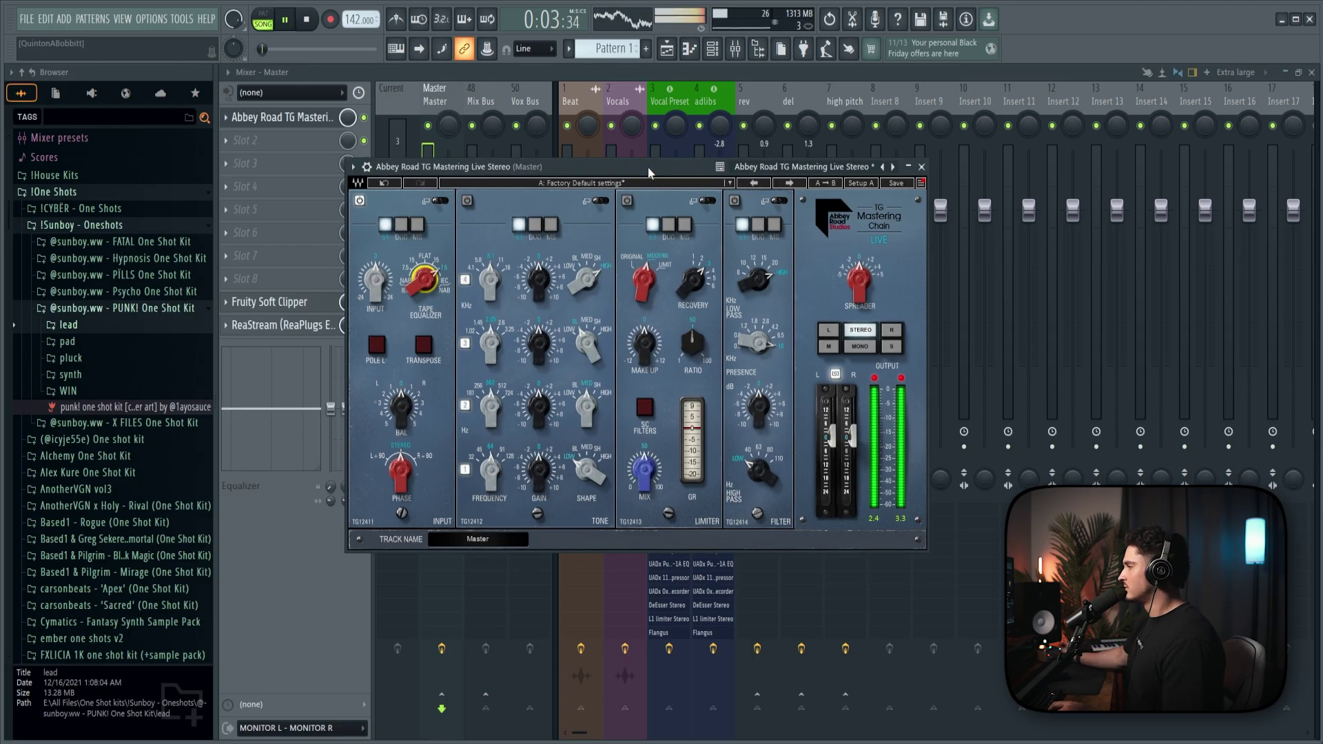
{"action": "key", "text": "space"}
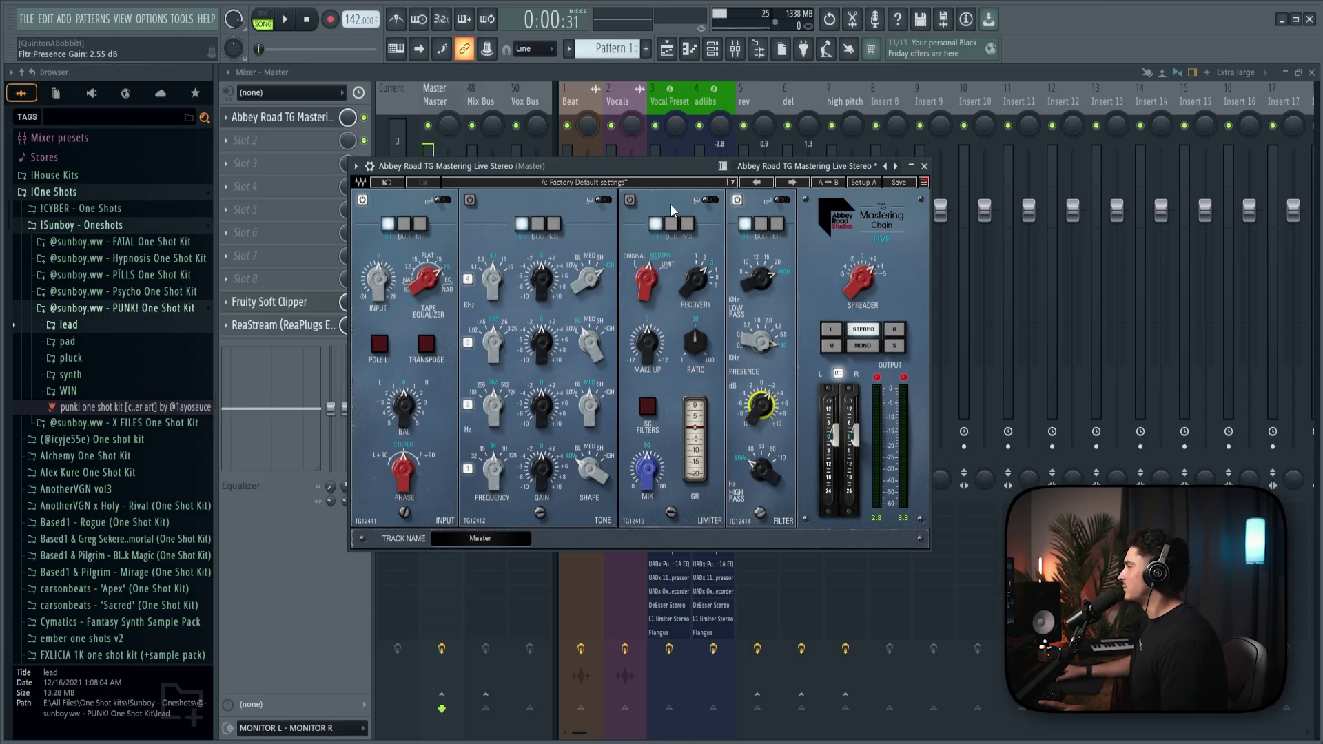
Step: Raise the mastering chain's presence gain toward 2.55 dB during playback
{"action": "key", "text": "space"}
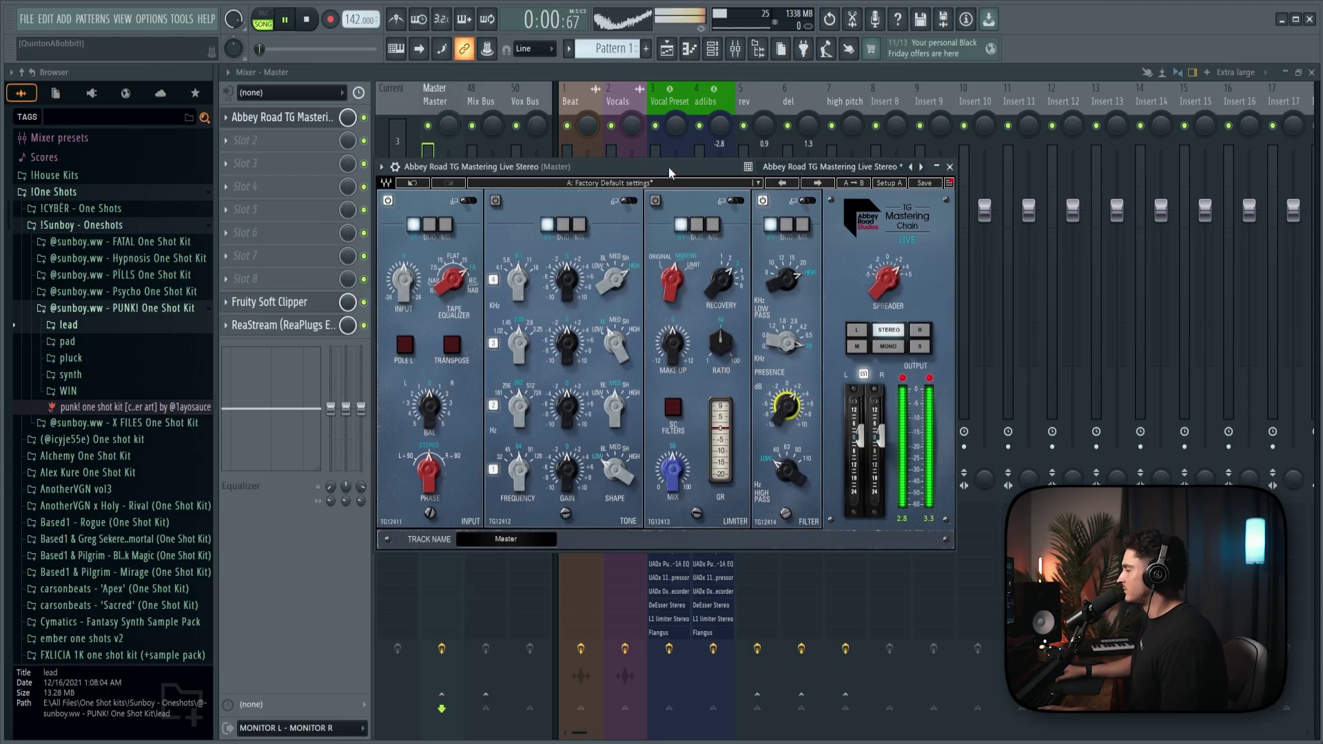
{"action": "left_click", "coordinate": [783, 425]}
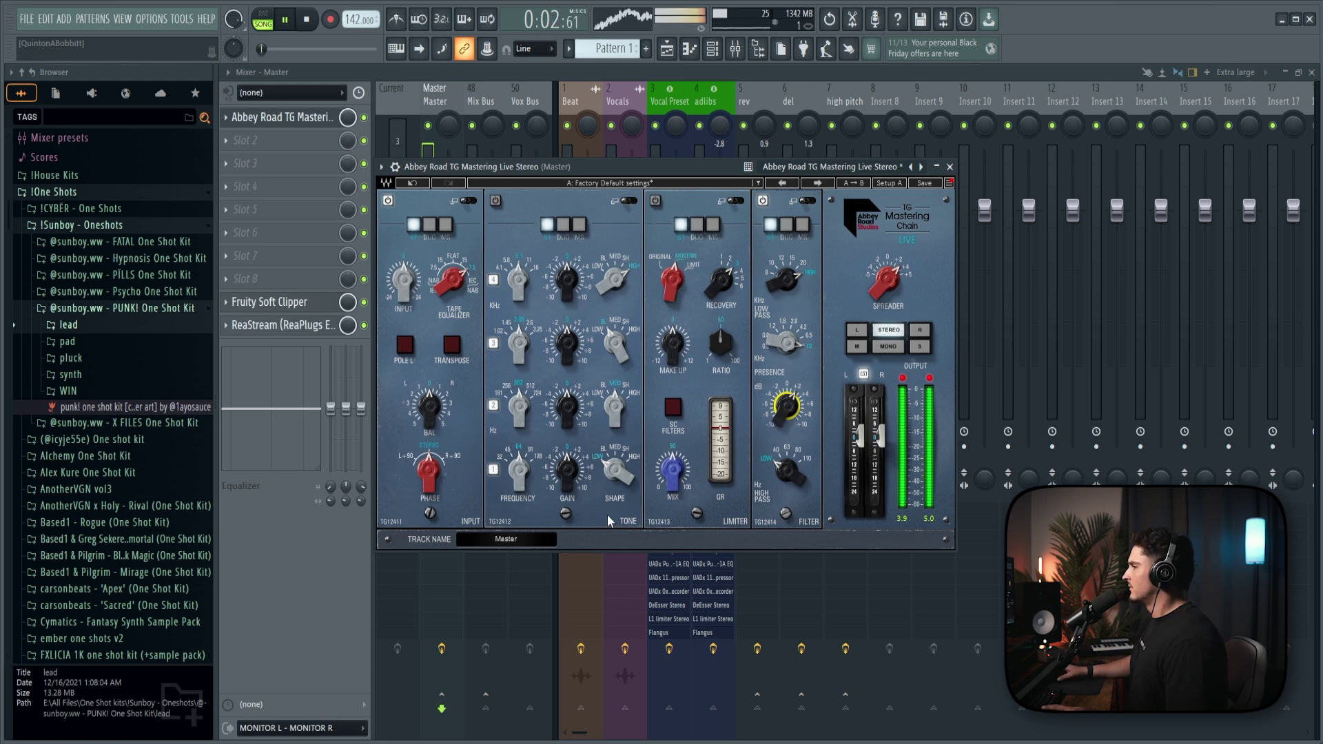
{"action": "key", "text": "space"}
{"action": "left_click", "coordinate": [950, 167]}
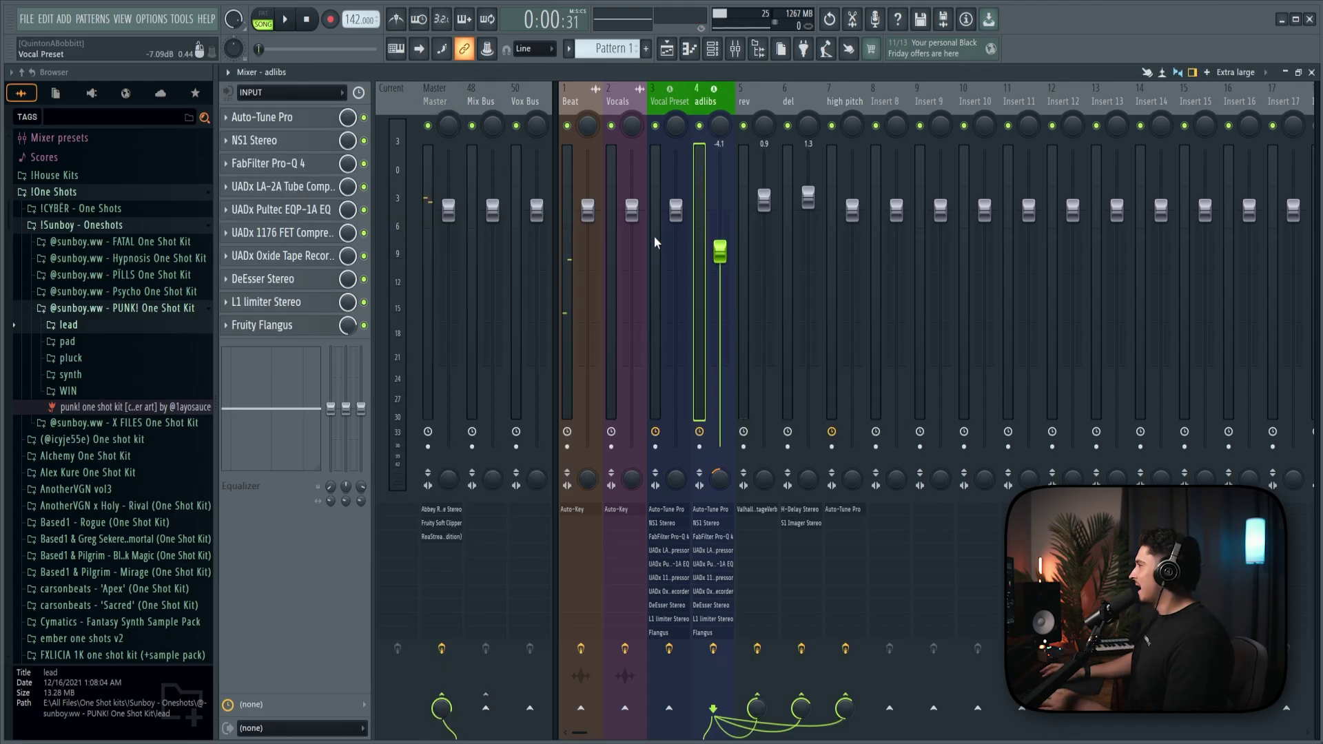
Step: Name Insert 8 'low pitch' and copy the Auto-Tune Pro slot from high pitch
{"action": "double_click", "coordinate": [887, 103]}
{"action": "type", "text": "low pitch"}
{"action": "key", "text": "Return"}
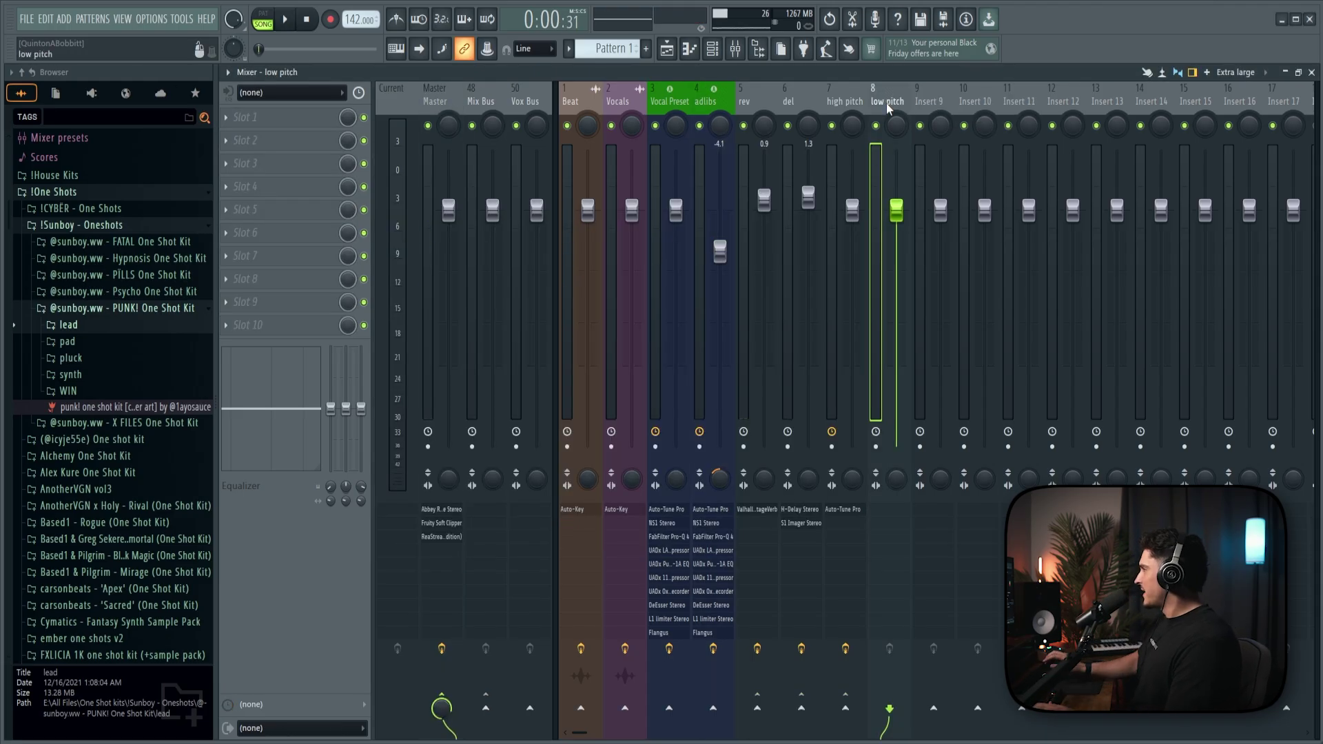
{"action": "left_click", "coordinate": [831, 186]}
{"action": "left_click", "coordinate": [234, 124]}
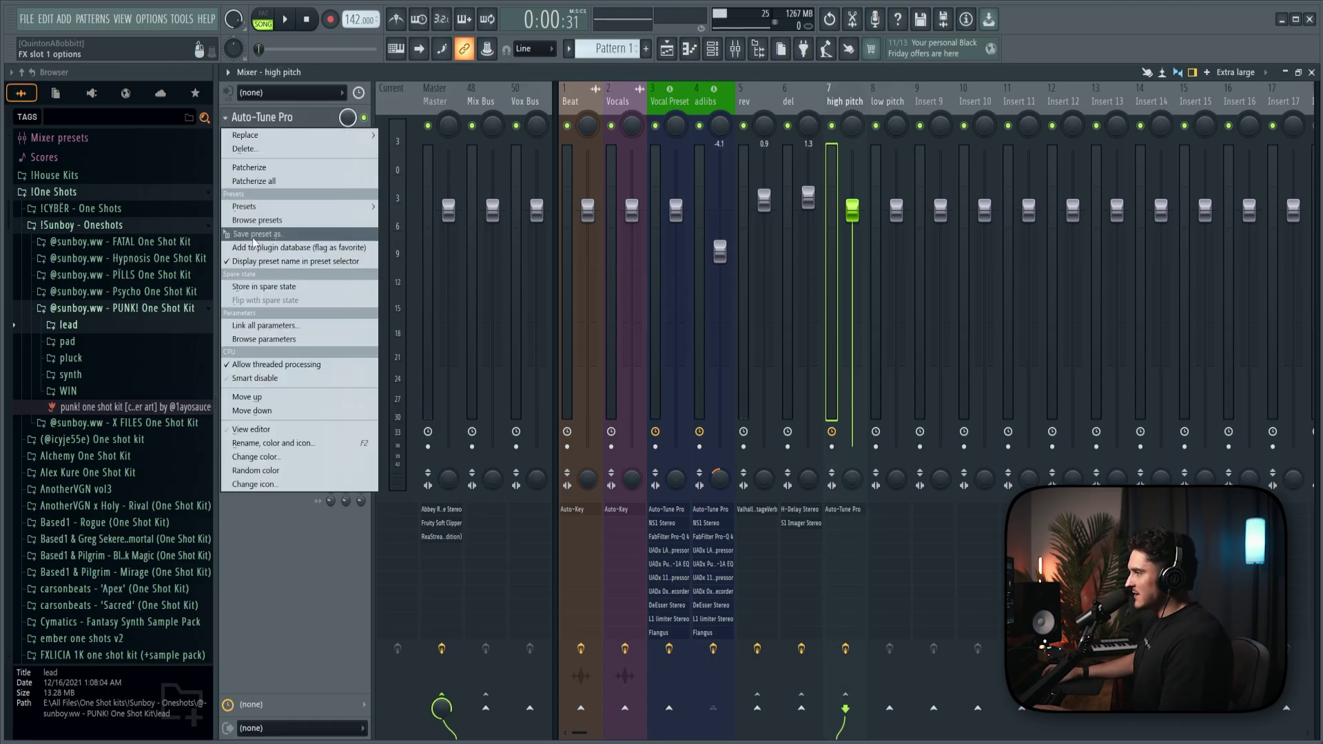
{"action": "key", "text": "Escape"}
Step: Check the Auto-Tune Pro on low pitch and send the adlibs channel to it
{"action": "left_click", "coordinate": [876, 172]}
{"action": "left_click", "coordinate": [261, 117]}
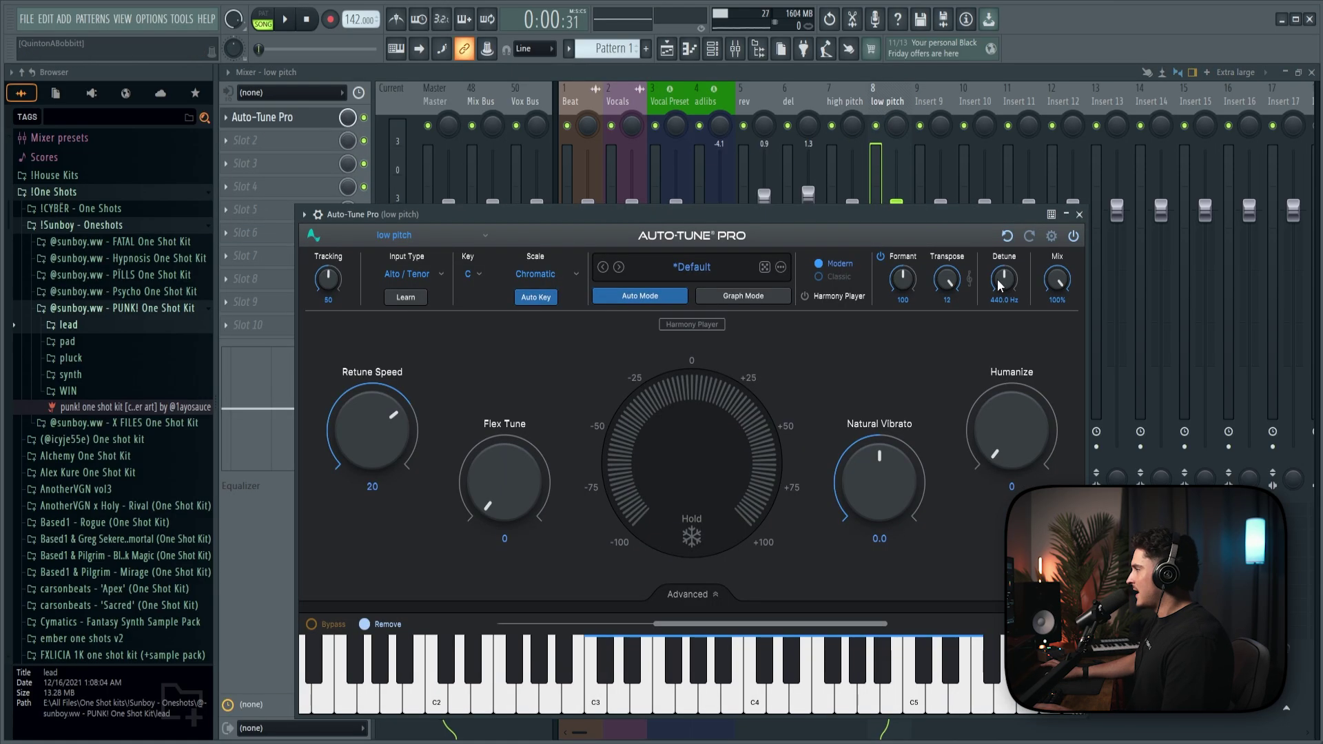
{"action": "left_click_drag", "start_coordinate": [905, 219], "coordinate": [908, 182]}
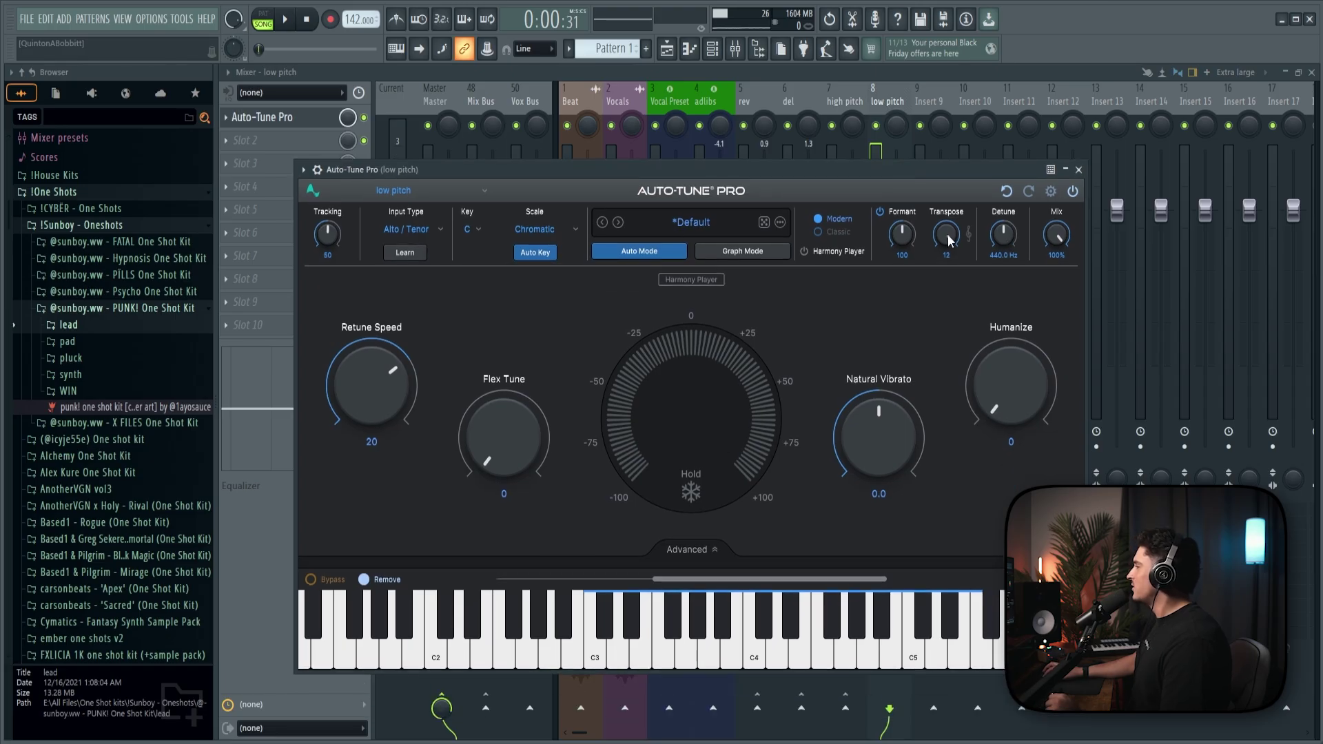
{"action": "left_click", "coordinate": [1080, 170]}
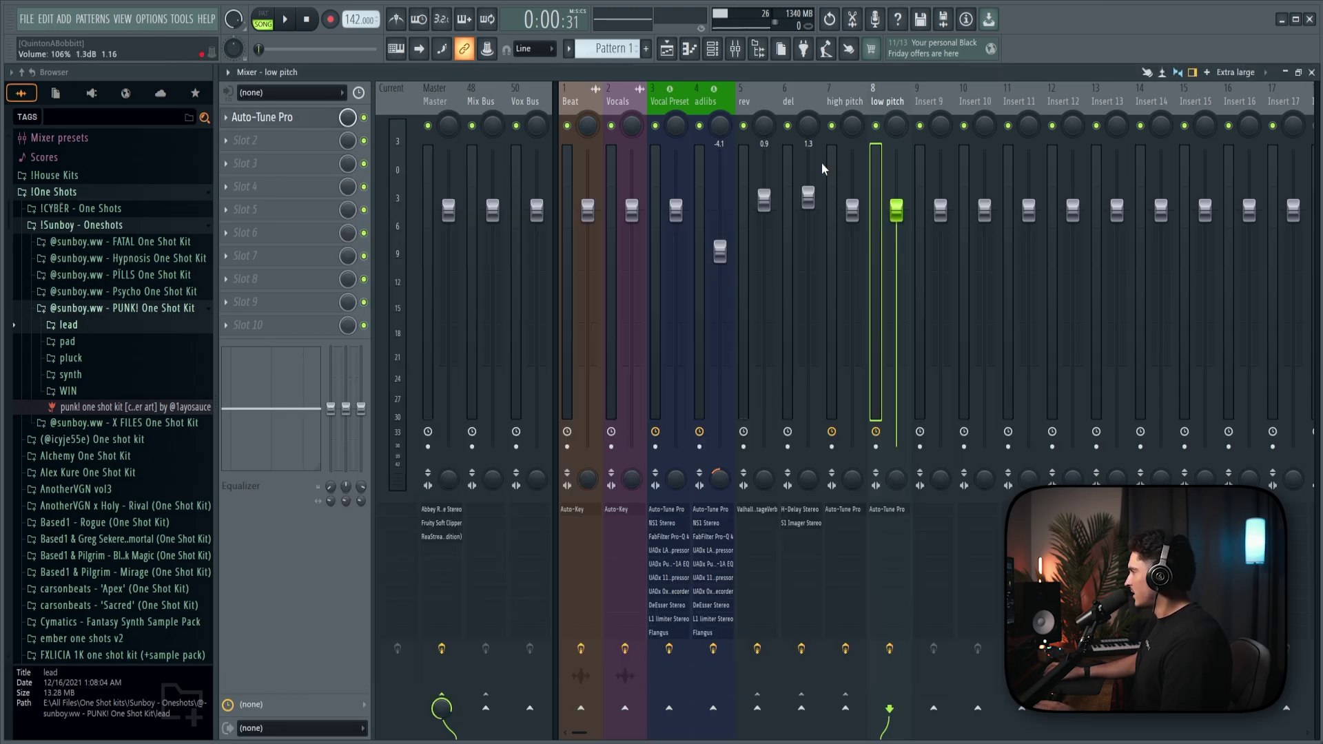
{"action": "left_click", "coordinate": [693, 166]}
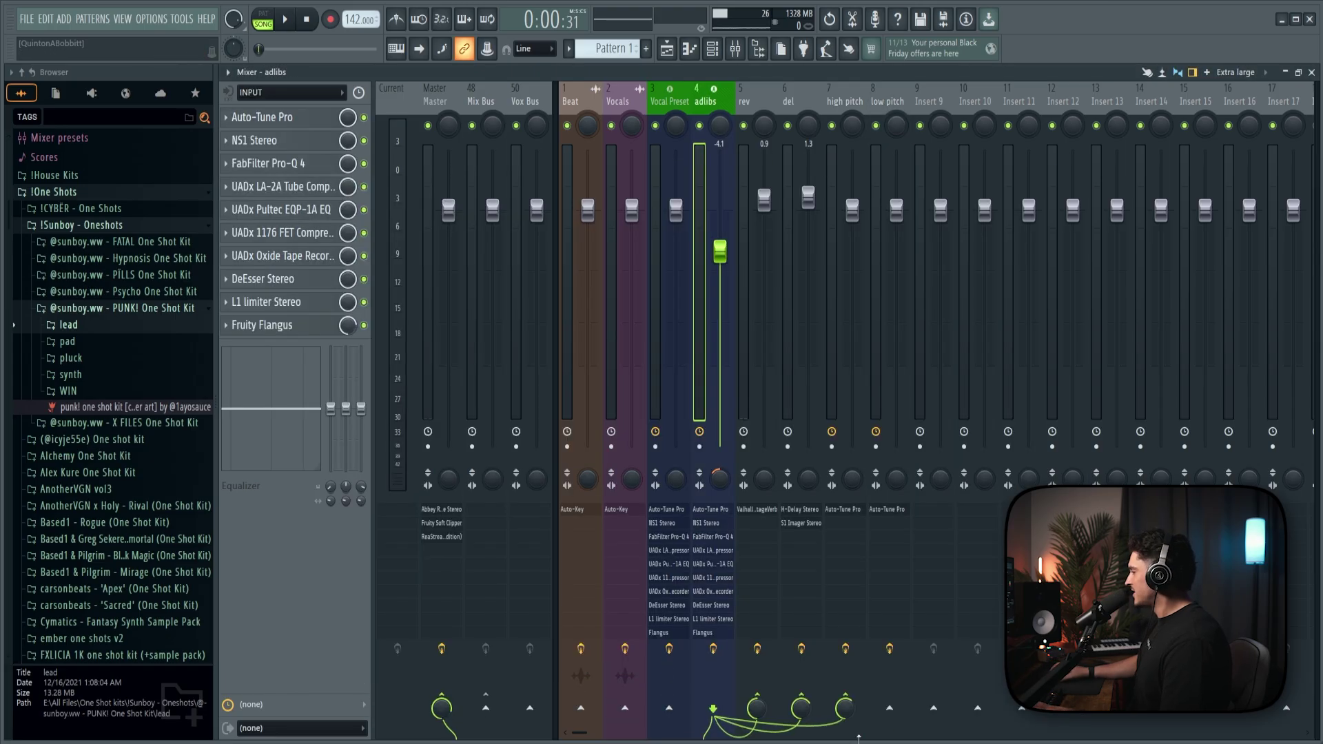
{"action": "left_click", "coordinate": [886, 708]}
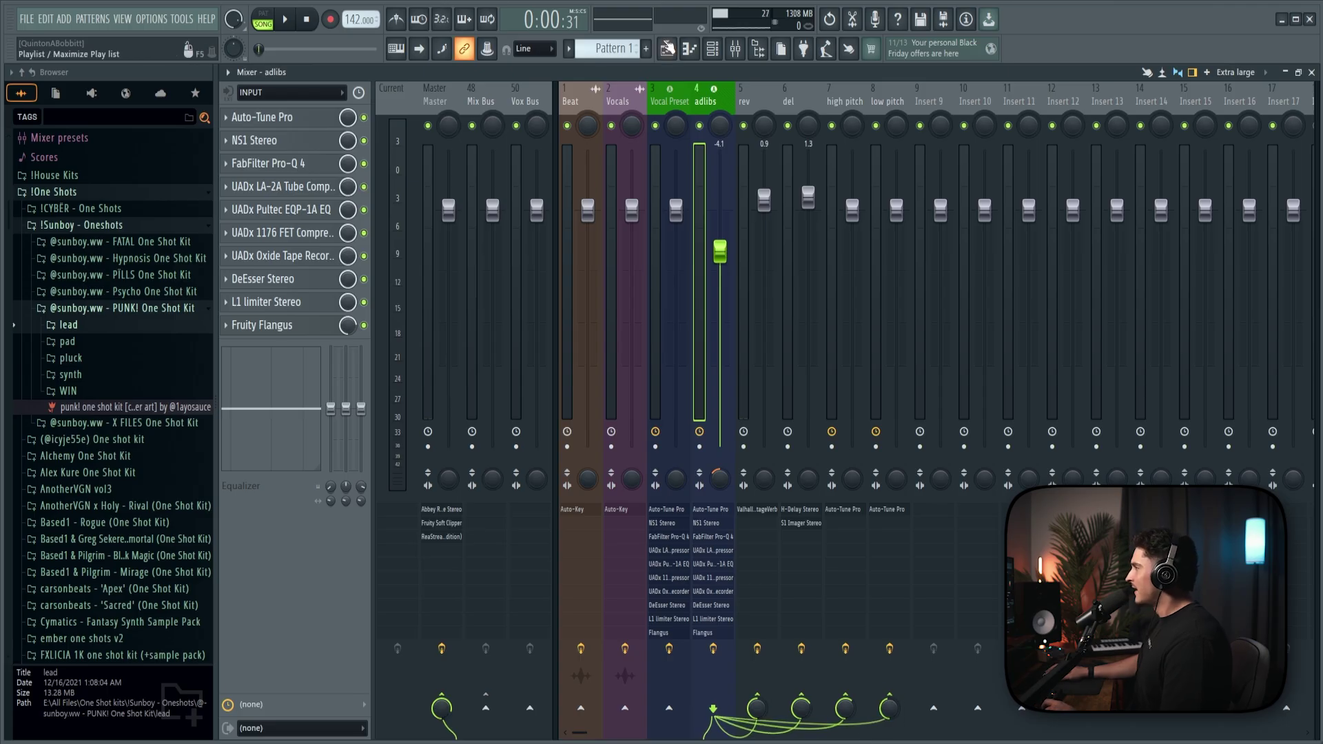
Step: Solo the adlibs track and play it from bar 2
{"action": "key", "text": "F5"}
{"action": "right_click", "coordinate": [392, 344]}
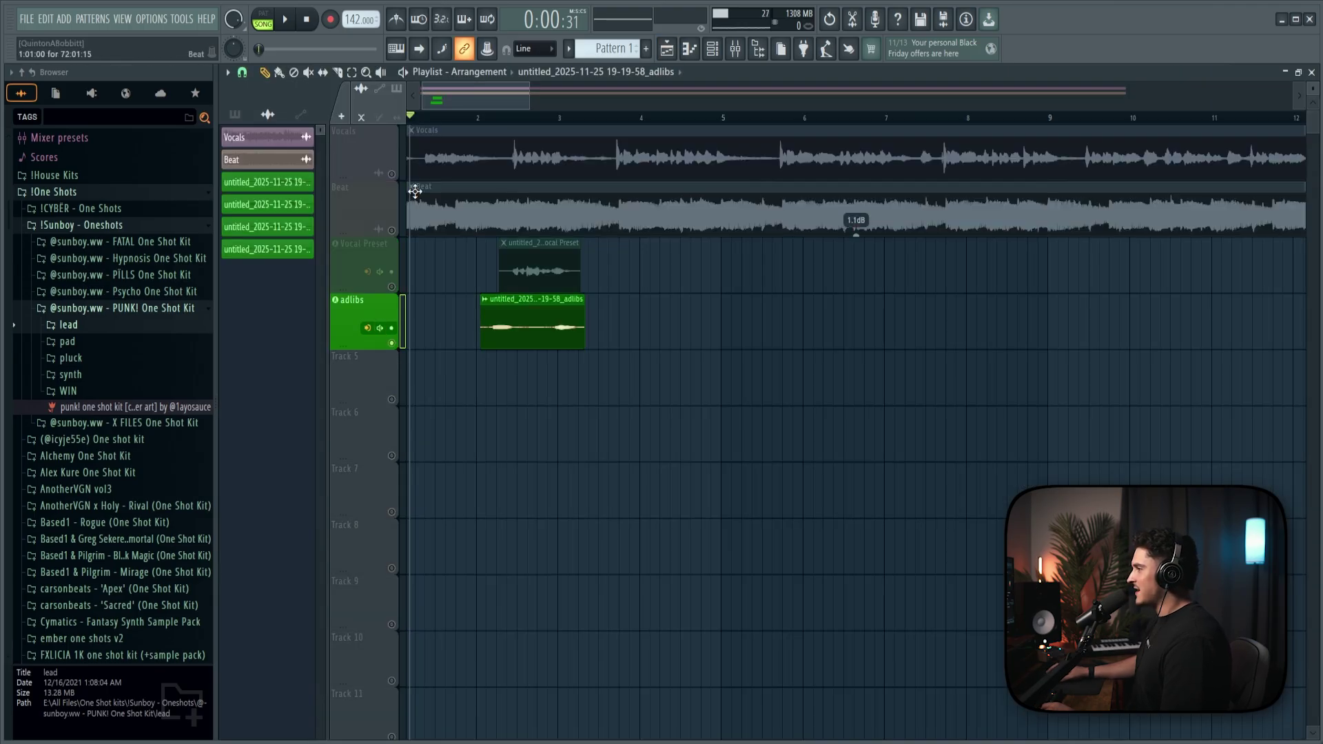
{"action": "left_click", "coordinate": [477, 117]}
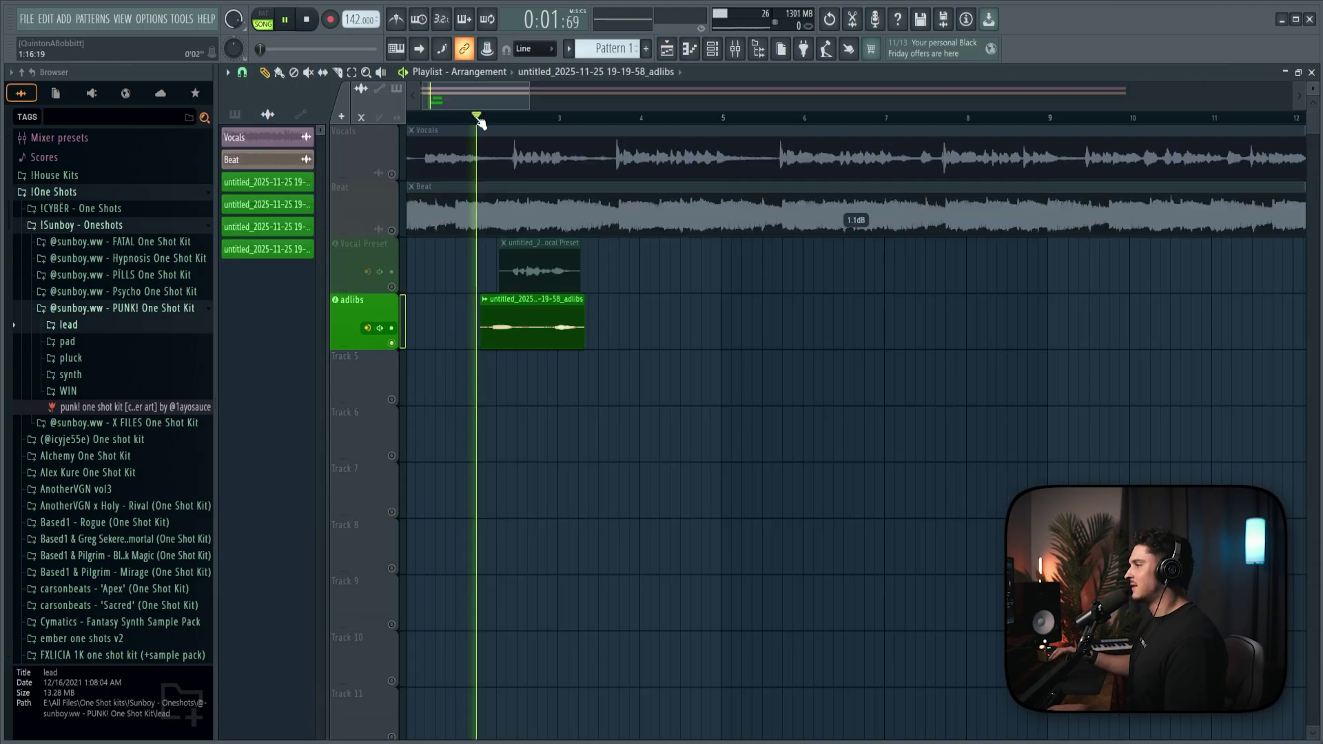
{"action": "left_click", "coordinate": [737, 55]}
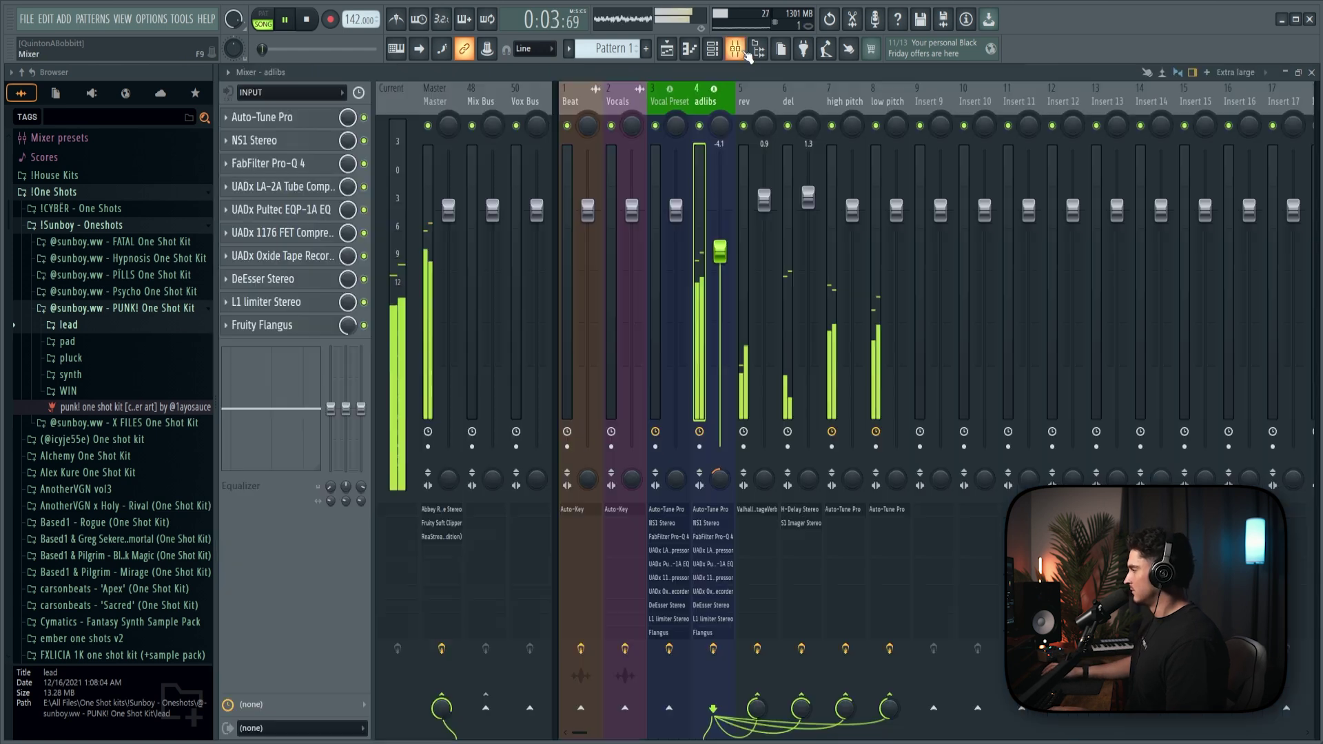
{"action": "key", "text": "space"}
Step: Mute the original Vocals track and play the ad-libs with the beat
{"action": "key", "text": "F5"}
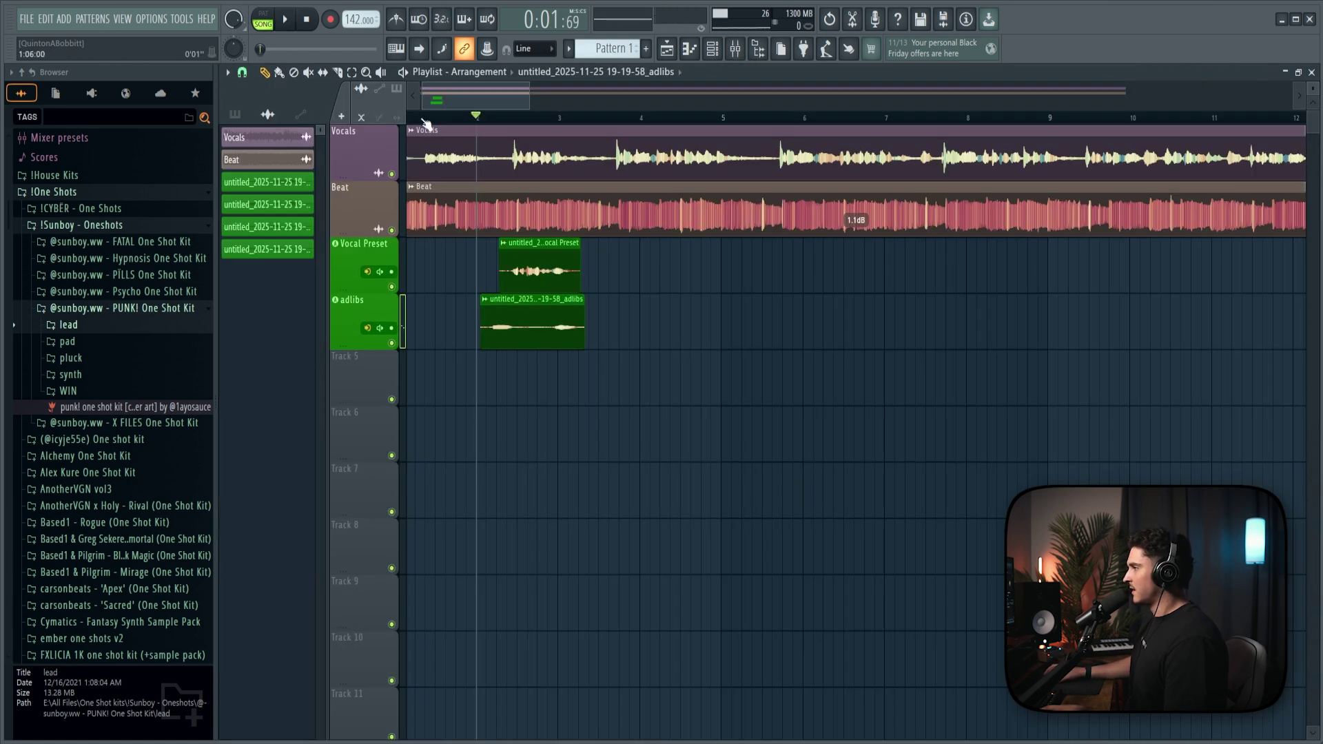
{"action": "left_click", "coordinate": [391, 173]}
{"action": "key", "text": "space"}
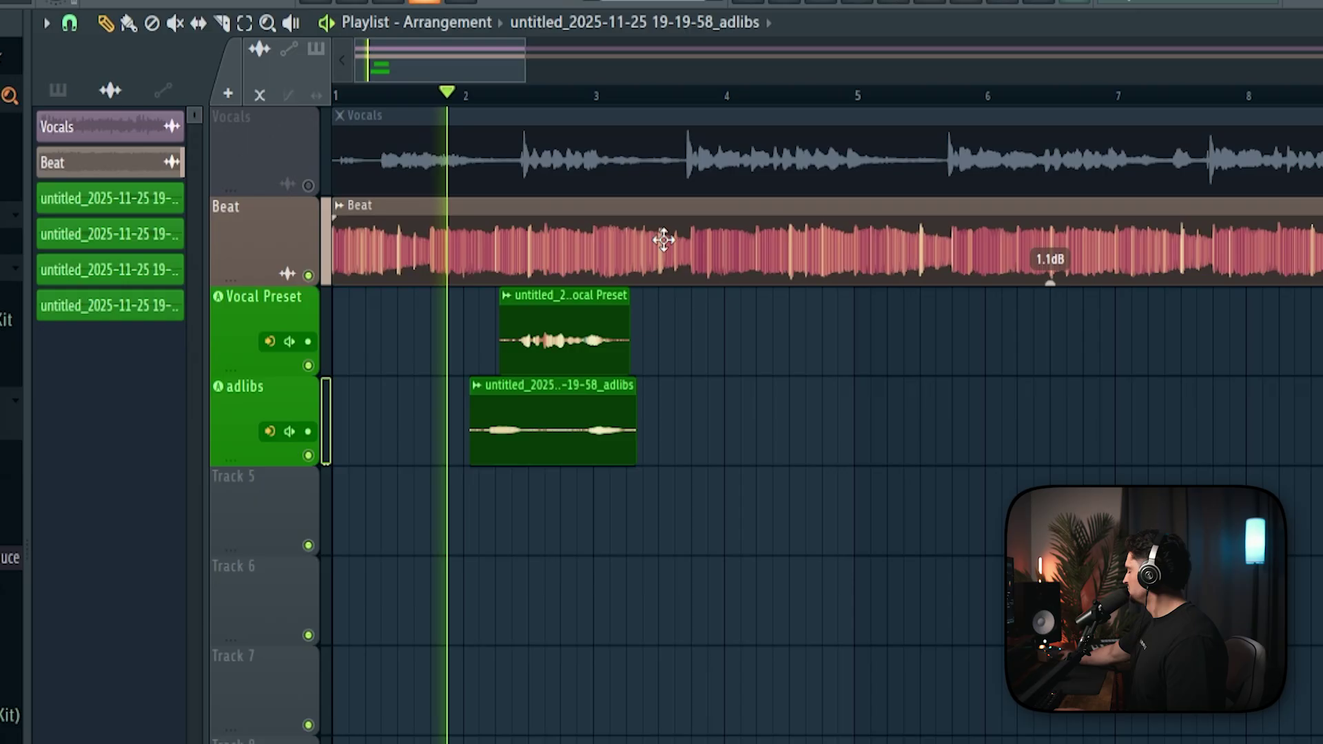
{"action": "key", "text": "space"}
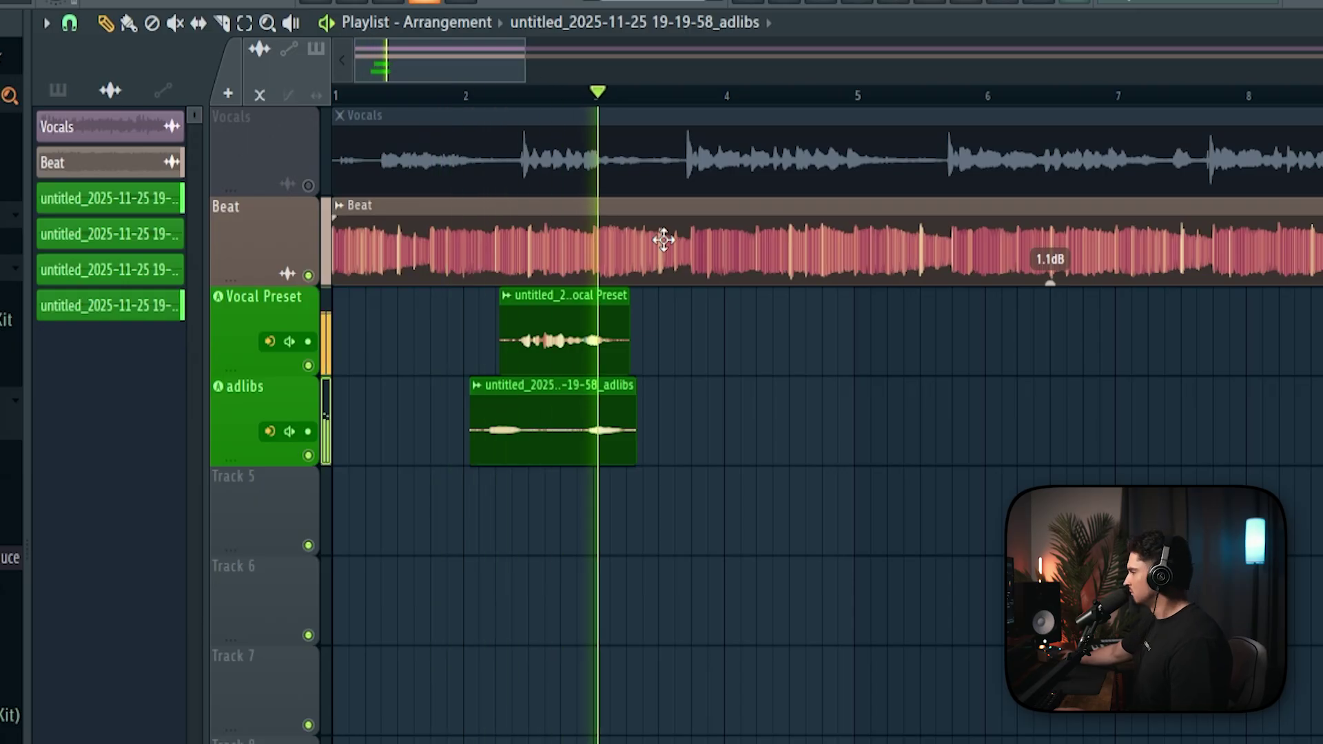